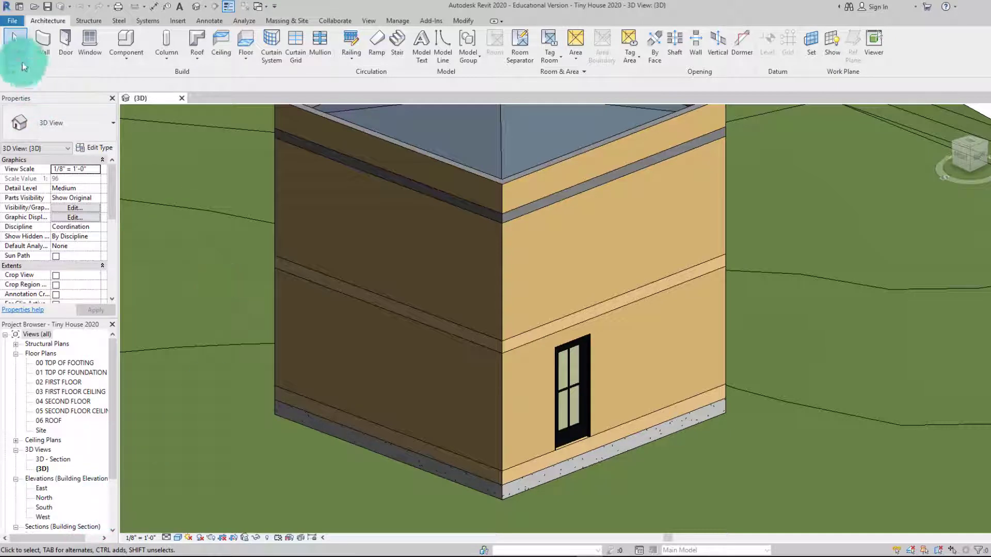
# Create a new family from the Window family template.
pyautogui.click(10, 23)
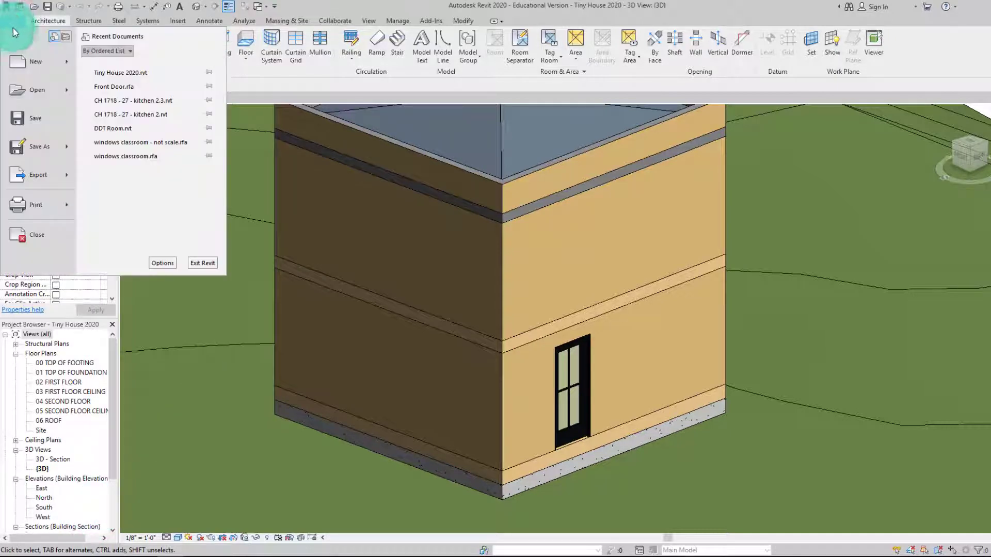
pyautogui.moveTo(47, 65)
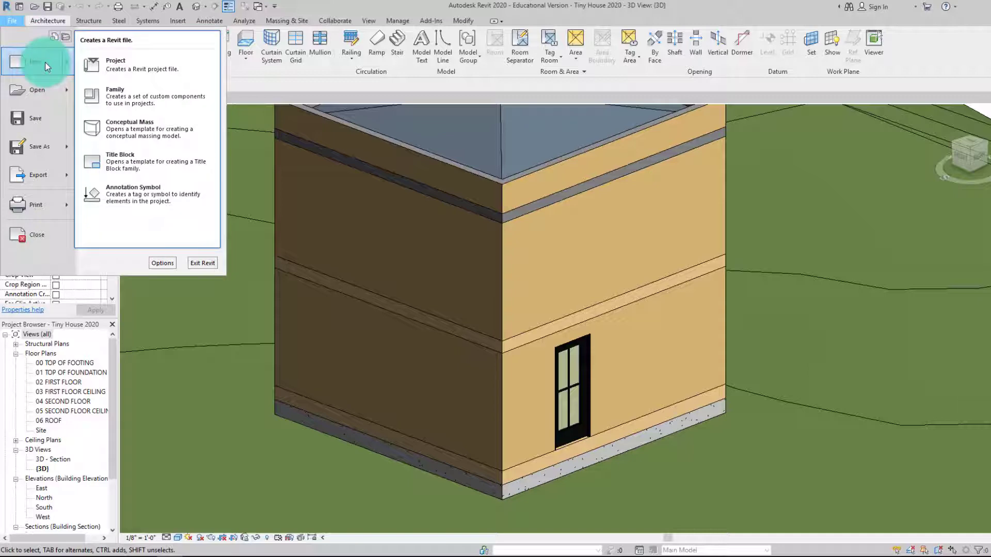
pyautogui.click(133, 93)
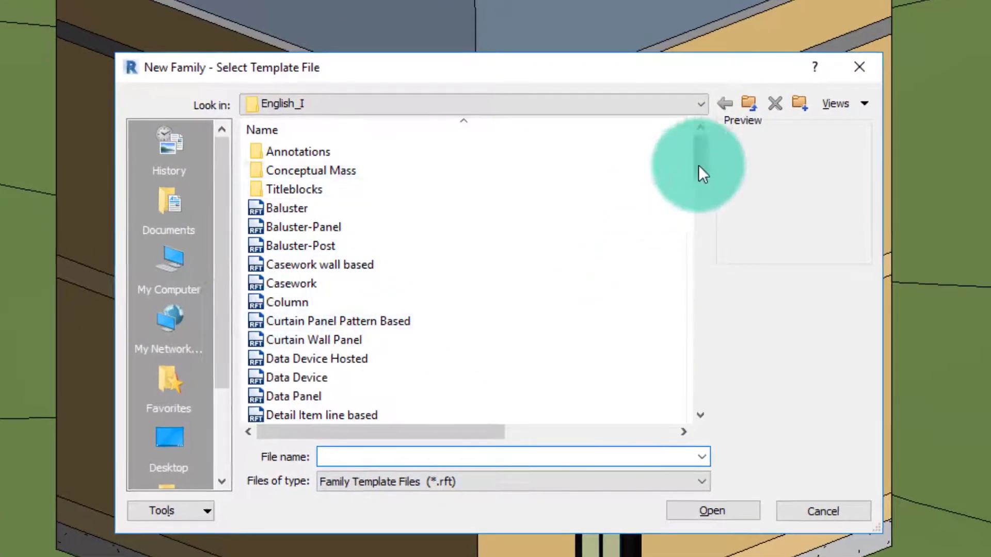
pyautogui.moveTo(681, 175); pyautogui.dragTo(667, 400)
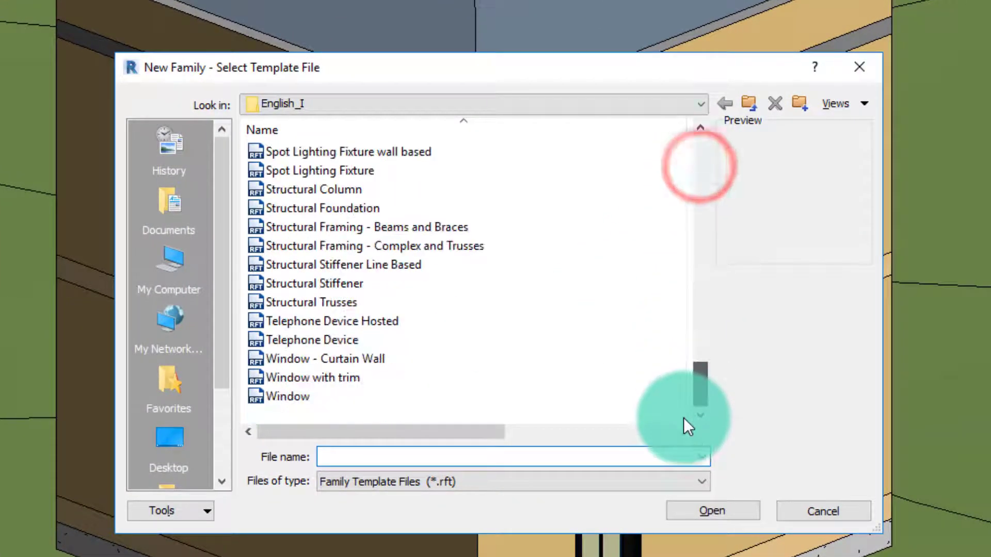
pyautogui.click(298, 396)
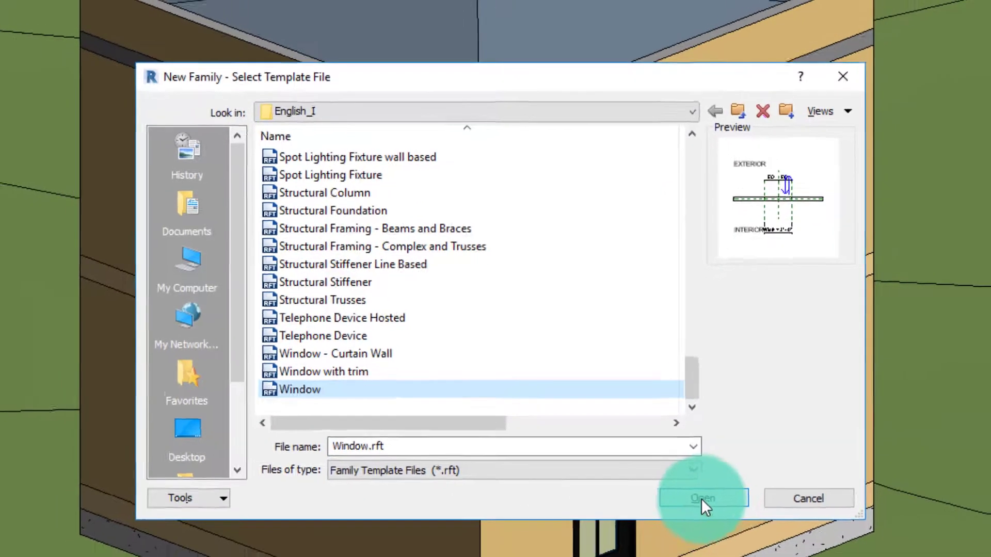
pyautogui.click(703, 498)
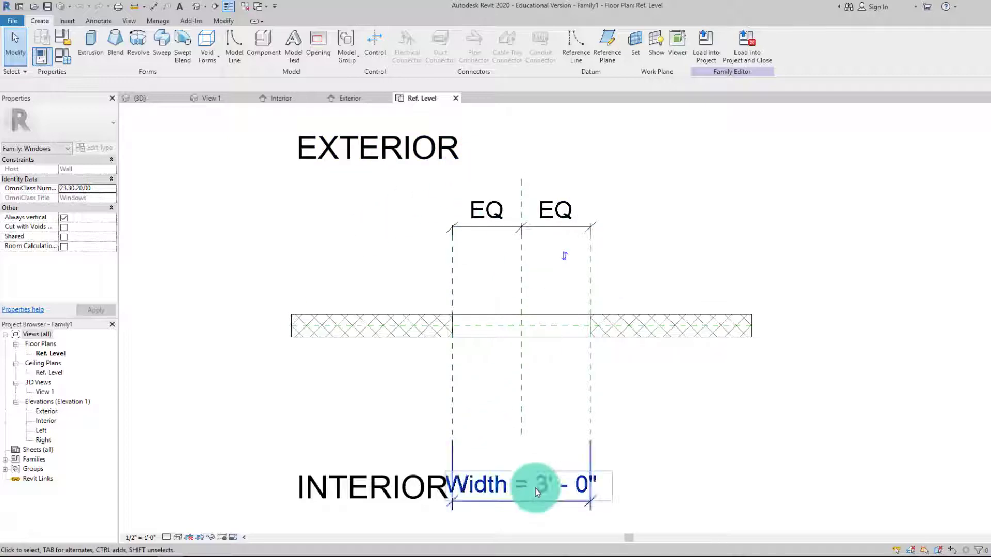
# Examine the template's wall opening in the Ref. Level plan and in 3D View 1.
pyautogui.moveTo(395, 382); pyautogui.dragTo(366, 352, button='middle')
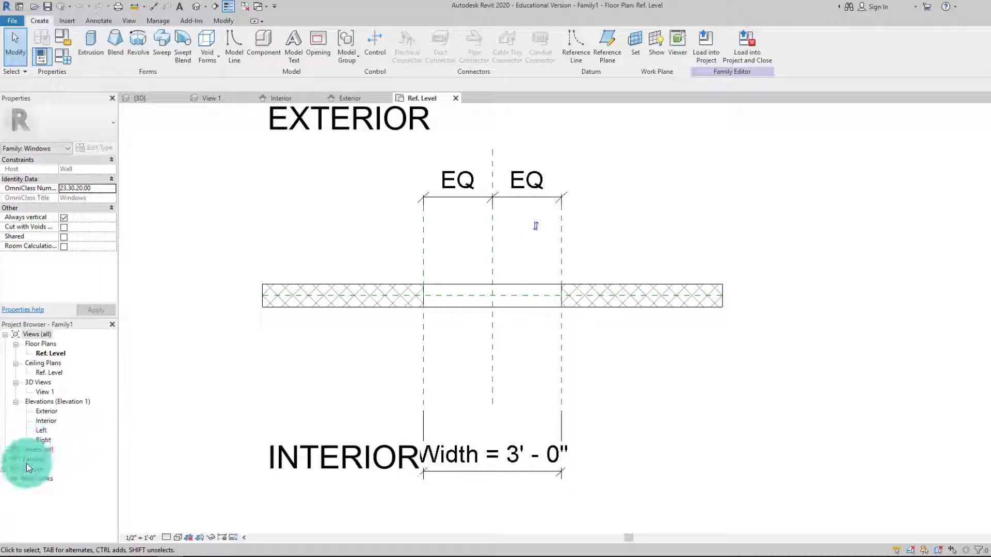
pyautogui.doubleClick(42, 391)
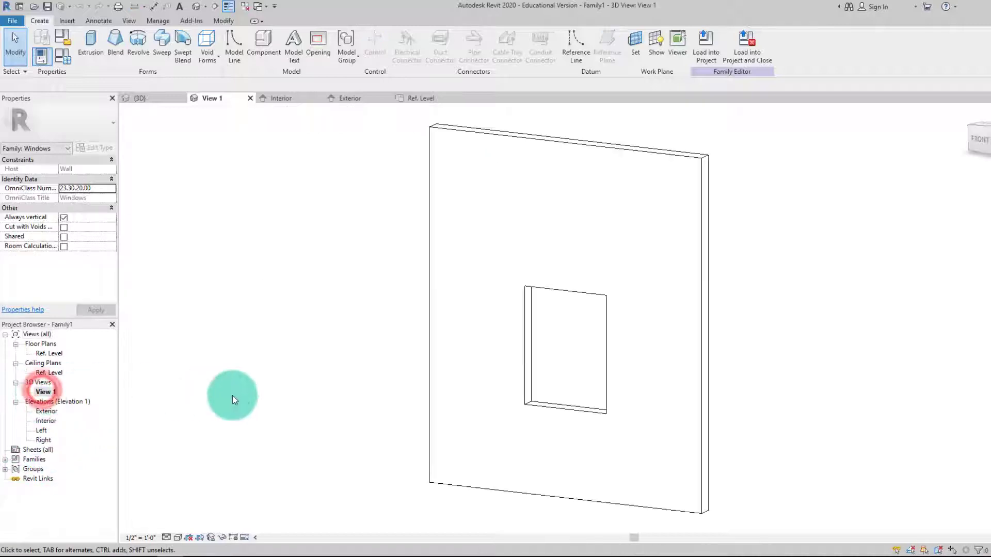
pyautogui.moveTo(532, 356); pyautogui.dragTo(474, 342, button='middle')
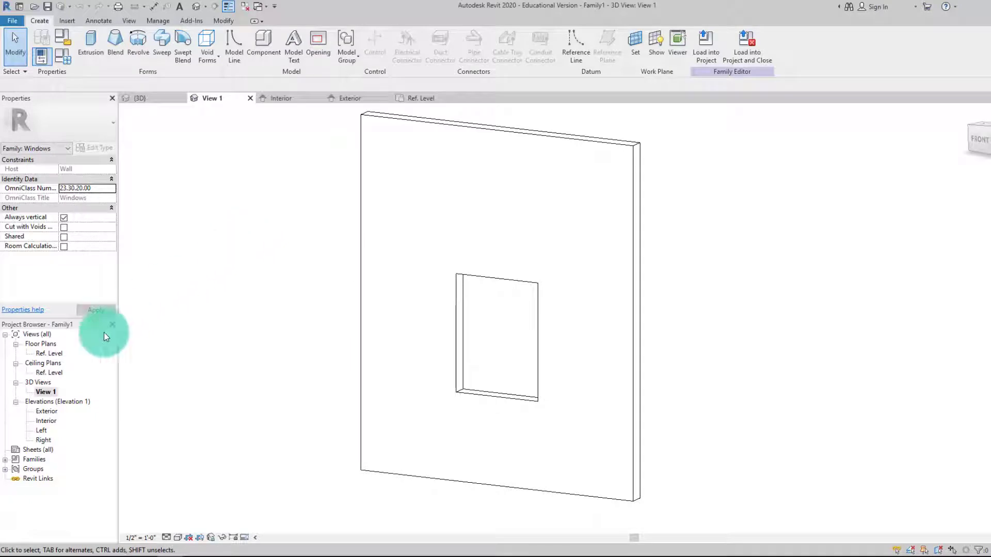
pyautogui.doubleClick(55, 353)
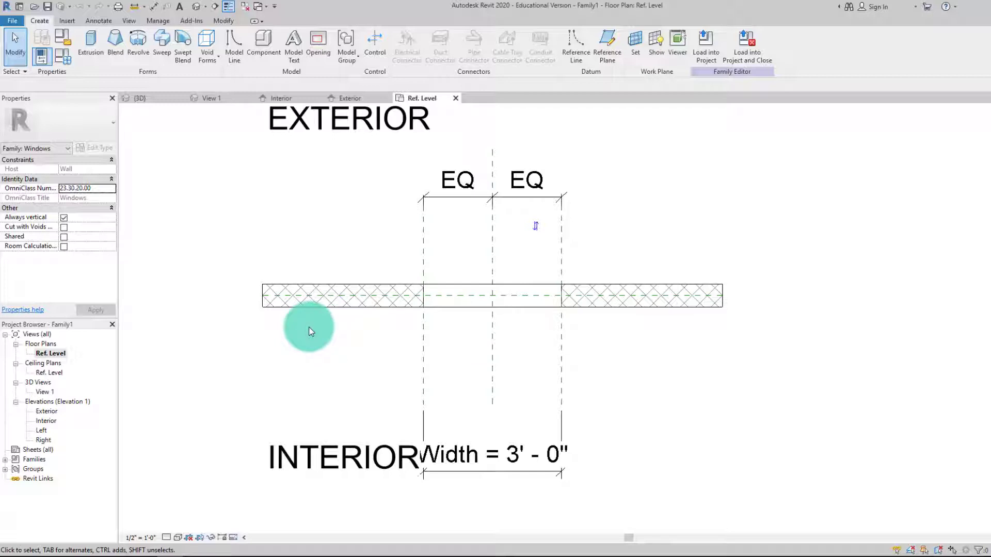
# Open the Interior elevation view of the window family.
pyautogui.click(47, 420)
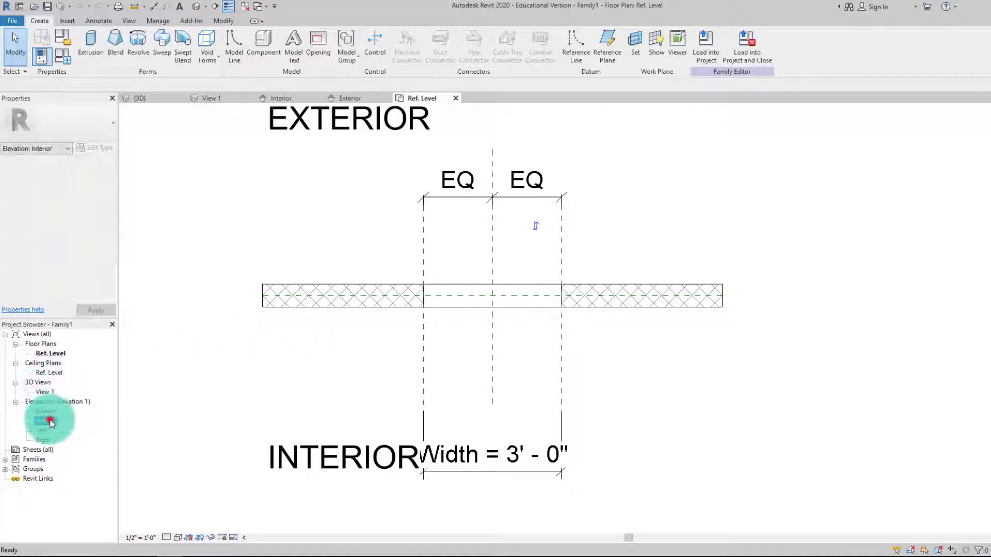
pyautogui.doubleClick(49, 420)
pyautogui.doubleClick(48, 412)
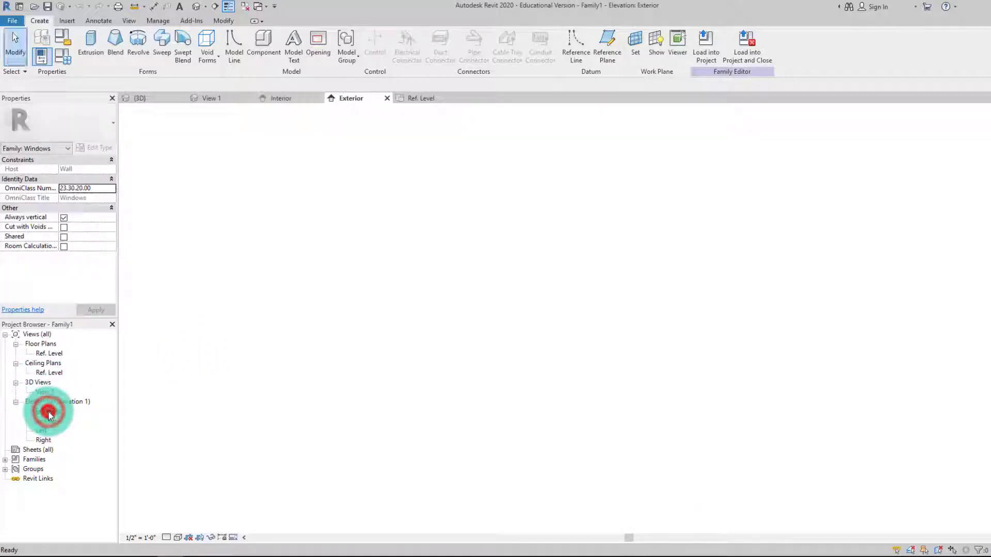
pyautogui.doubleClick(48, 419)
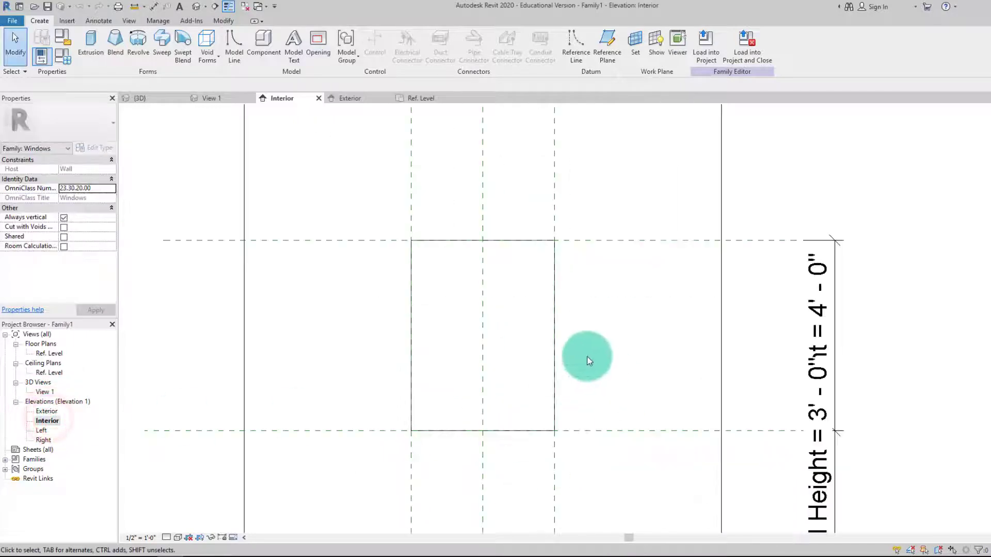
# Examine the Default Sill Height and Height dimensions beside the opening in the interior elevation.
pyautogui.moveTo(588, 361); pyautogui.dragTo(535, 296, button='middle')
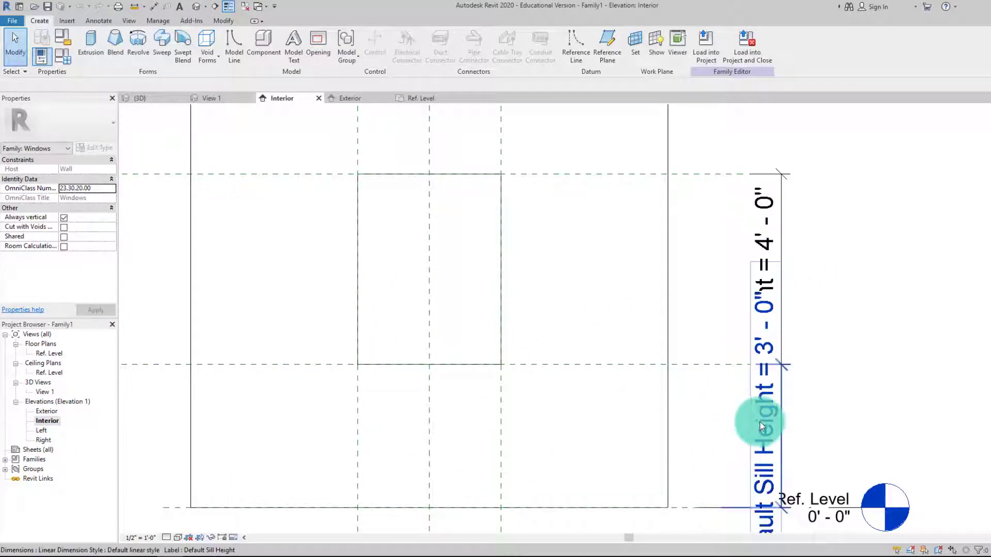
pyautogui.scroll(-1, 572, 333)
pyautogui.moveTo(721, 342); pyautogui.dragTo(680, 335, button='middle')
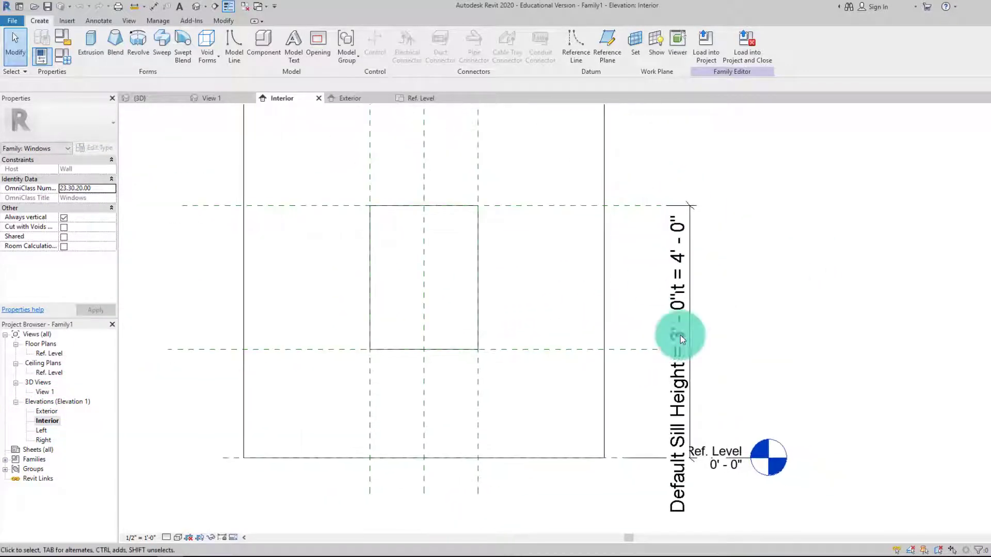
pyautogui.click(685, 402)
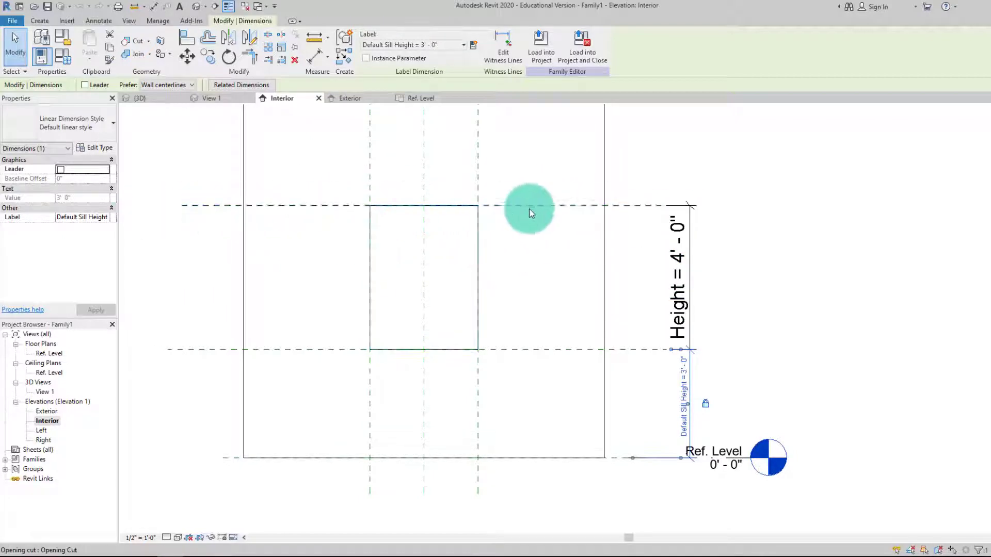
pyautogui.click(540, 235)
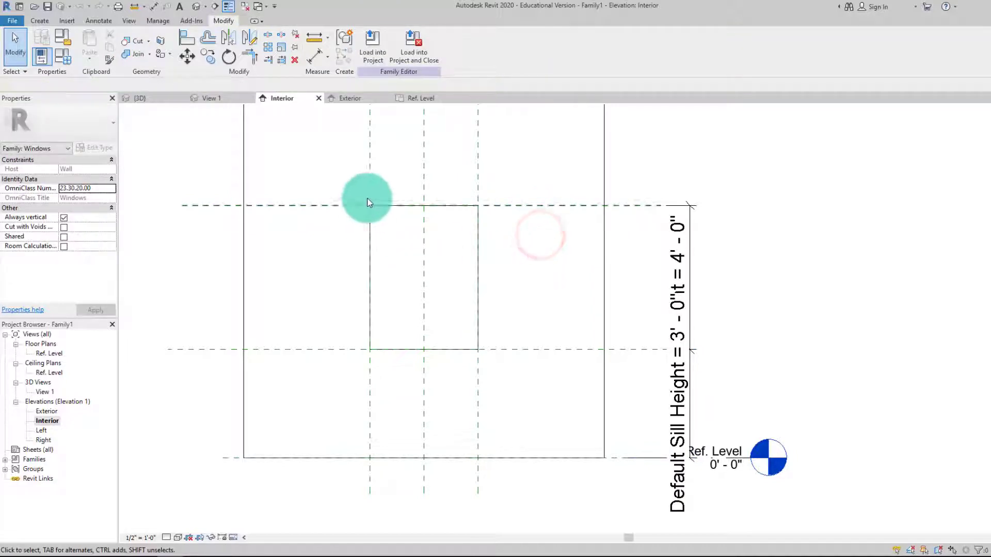
pyautogui.moveTo(477, 283); pyautogui.dragTo(468, 293, button='middle')
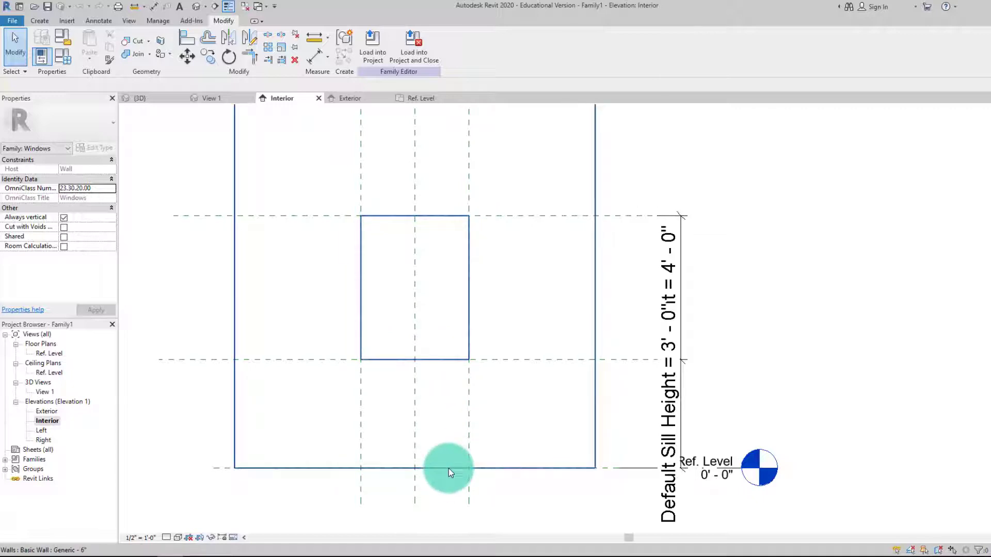
# Change the interior elevation's visual style so the wall is displayed shaded.
pyautogui.click(179, 539)
pyautogui.click(225, 493)
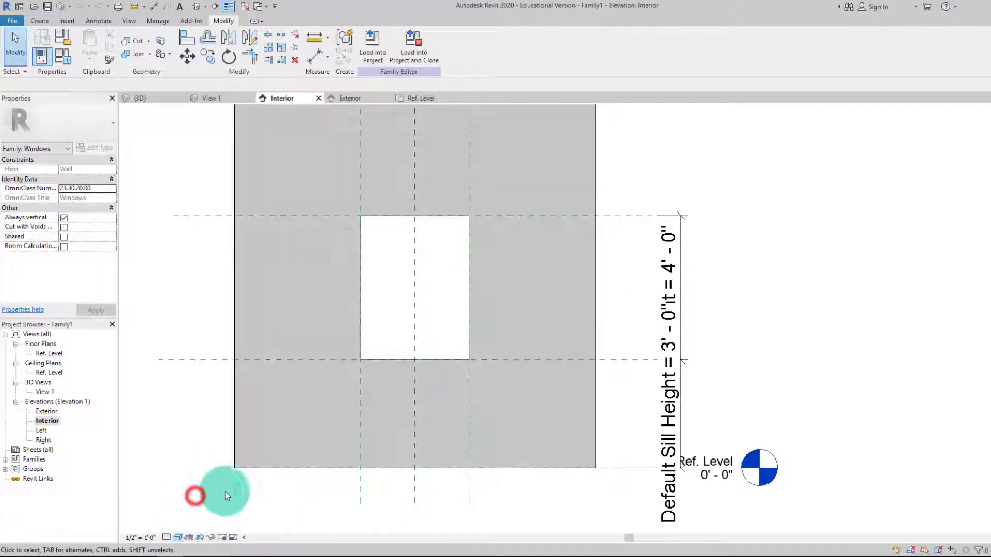
pyautogui.scroll(-1, 463, 260)
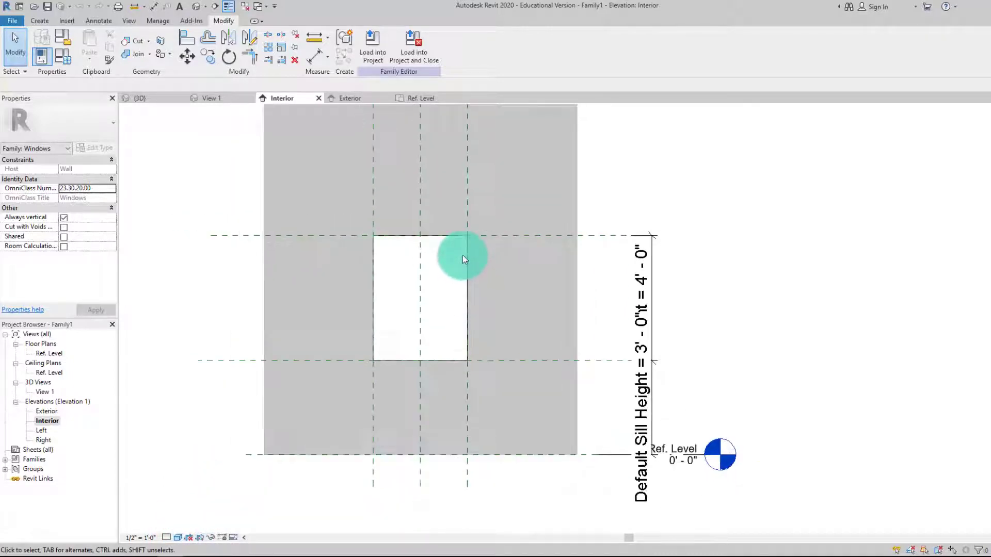
# Set the work plane to the wall's interior face using the Pick a plane option.
pyautogui.click(37, 22)
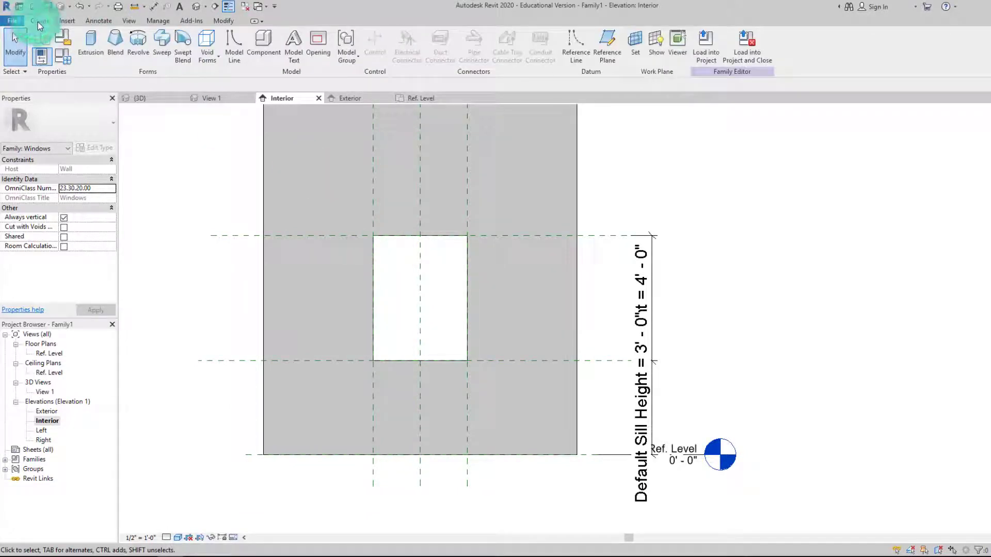
pyautogui.click(634, 43)
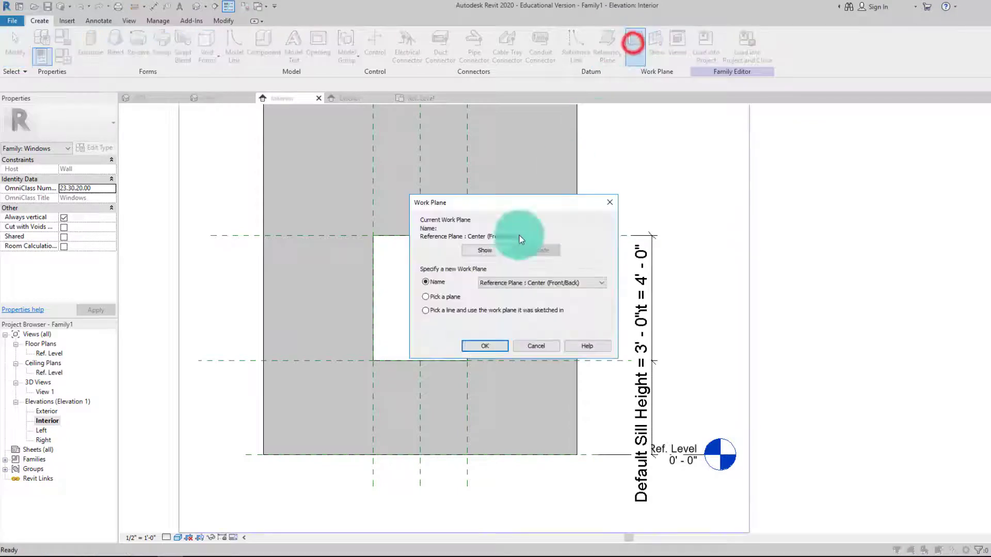
pyautogui.click(426, 296)
pyautogui.click(481, 345)
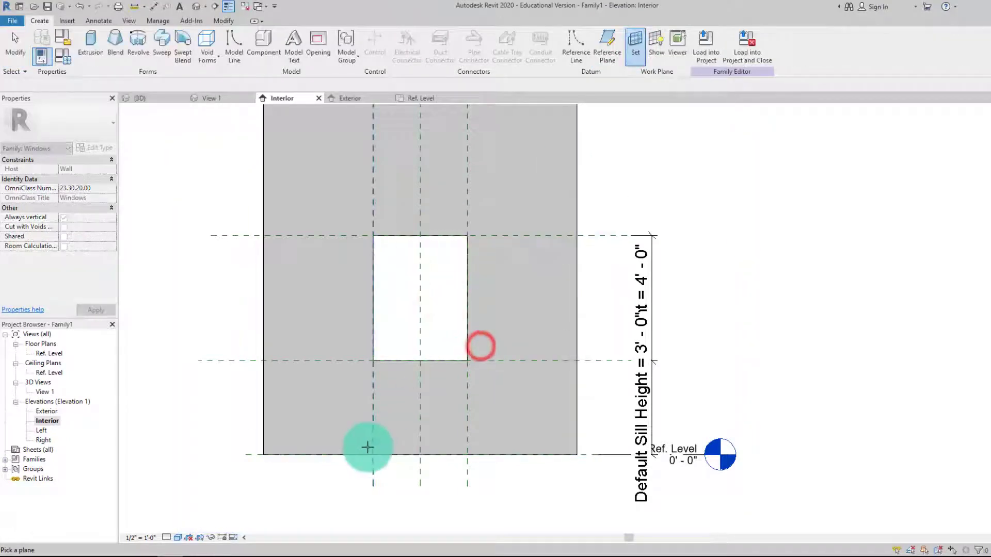
pyautogui.click(351, 456)
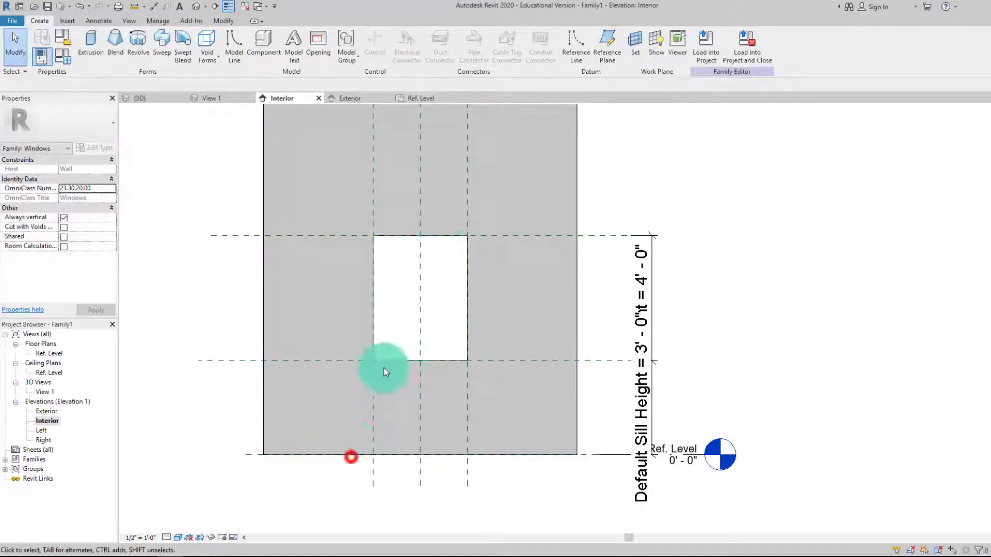
# Start an extrusion and sketch a rectangle matching the wall opening from corner to corner.
pyautogui.scroll(5, 434, 216)
pyautogui.moveTo(443, 307); pyautogui.dragTo(466, 244, button='middle')
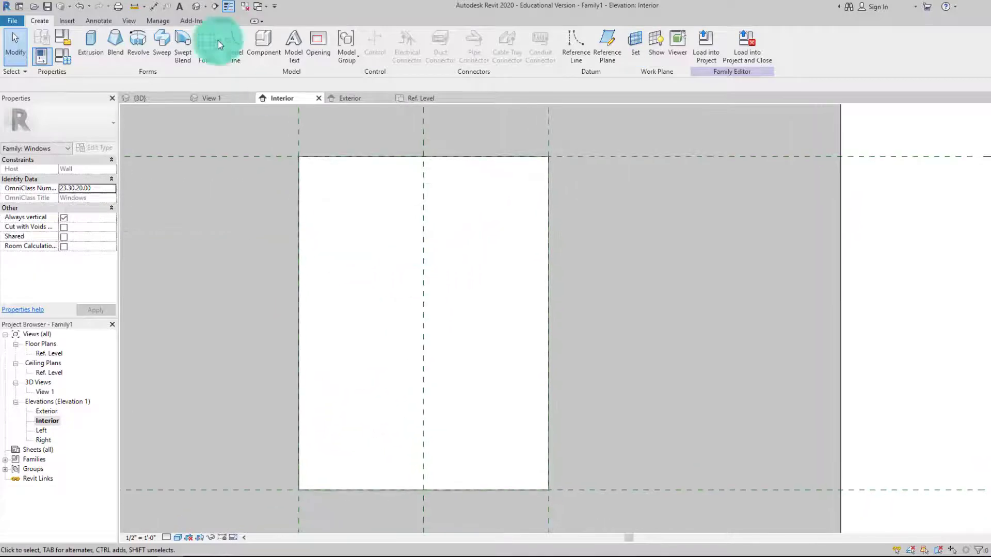
pyautogui.click(88, 41)
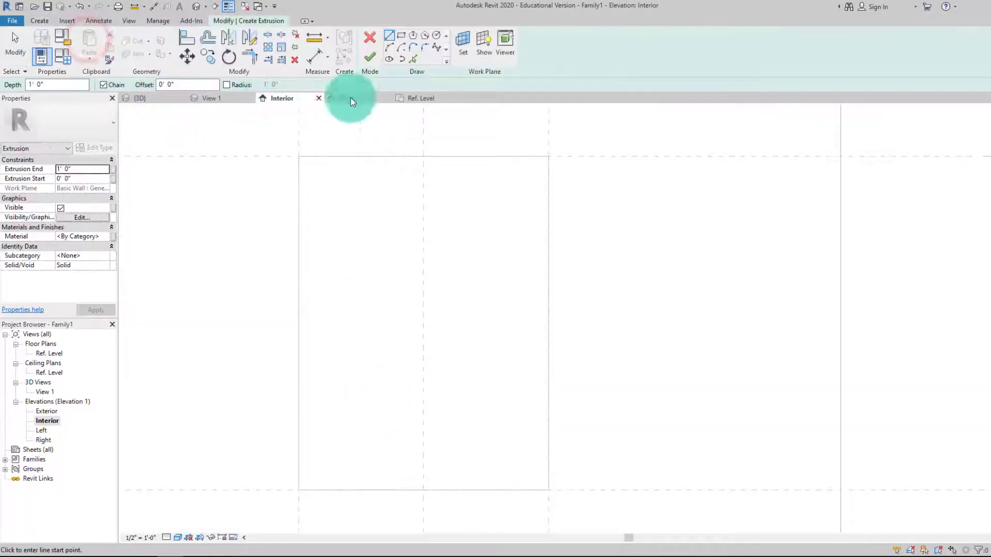
pyautogui.click(401, 37)
pyautogui.click(299, 156)
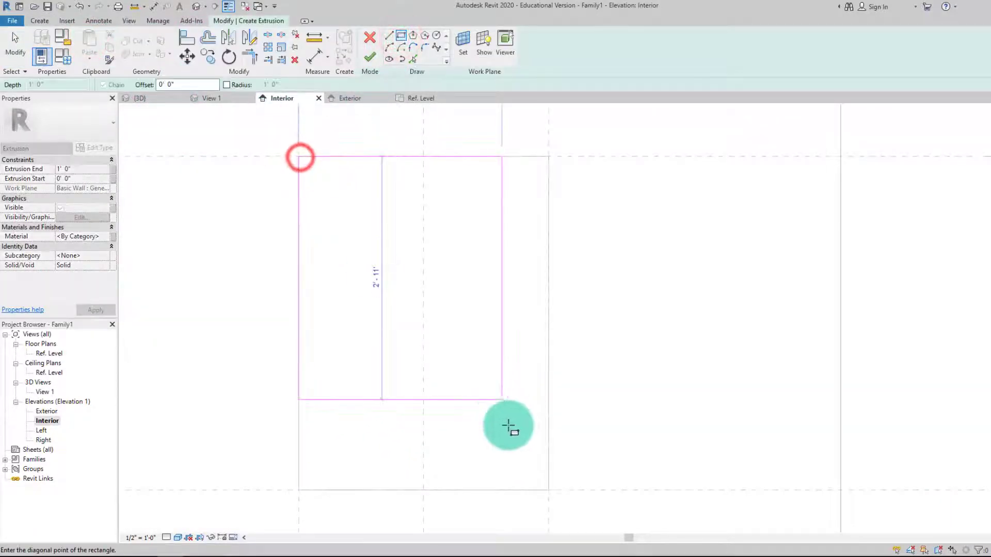
pyautogui.click(548, 489)
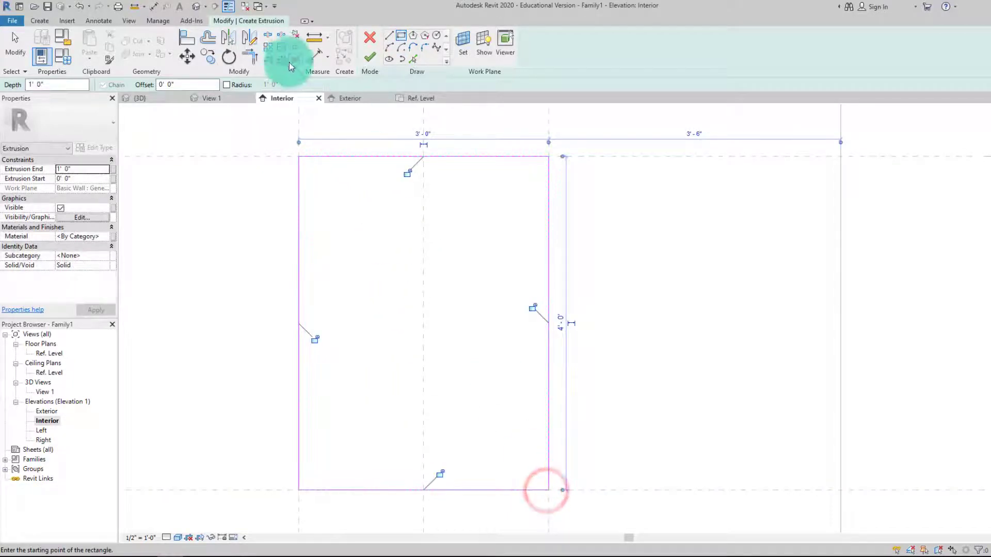
# Sketch an inner rectangle over the same opening corners with an offset of -0' 1" and finish the frame extrusion.
pyautogui.click(182, 84)
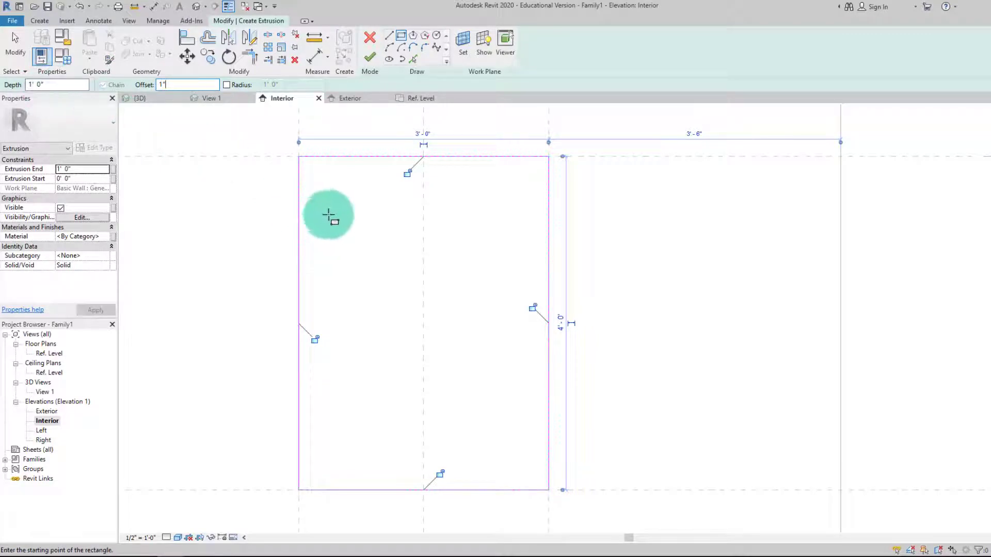
pyautogui.click(299, 157)
pyautogui.press('Escape')
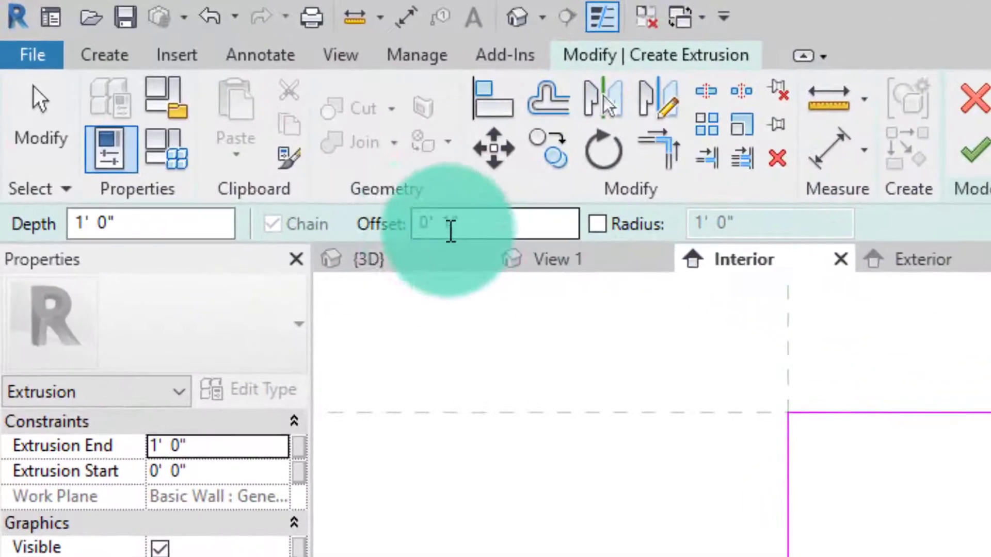
pyautogui.click(305, 163)
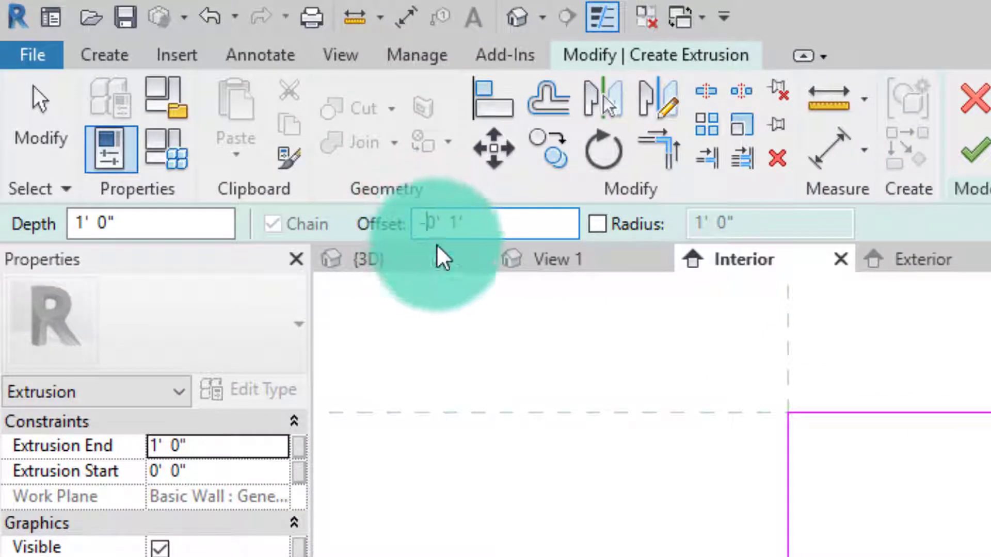
pyautogui.write('-')
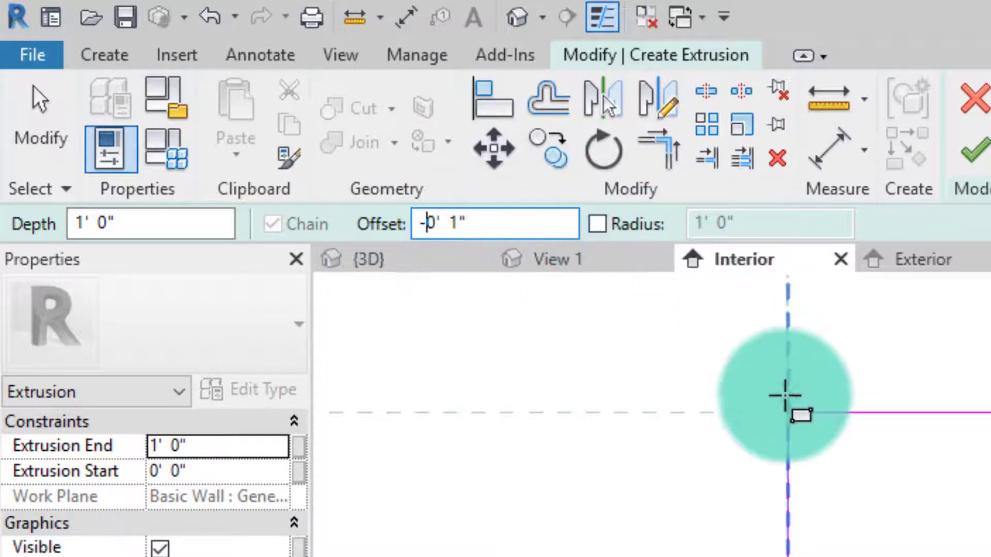
pyautogui.click(787, 412)
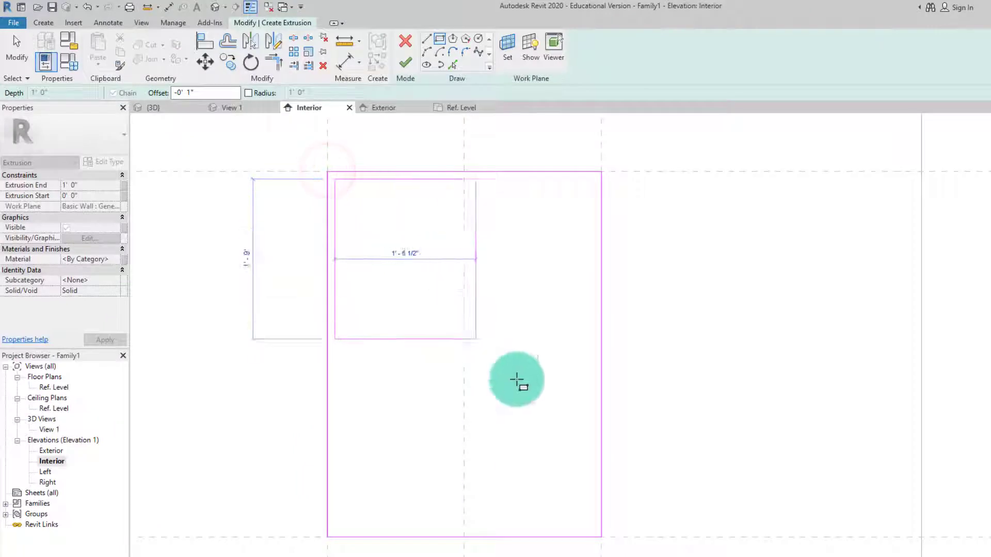
pyautogui.click(602, 536)
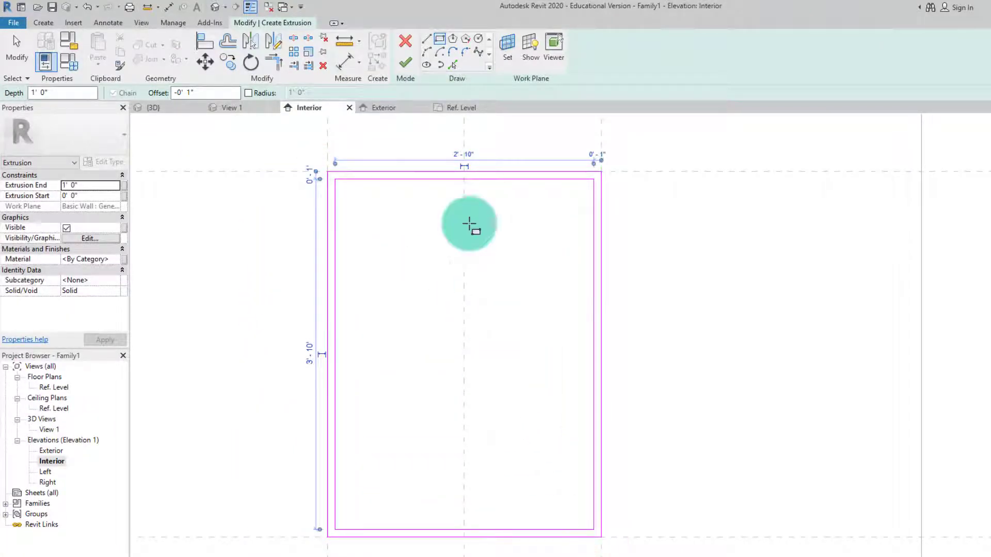
pyautogui.click(405, 68)
pyautogui.click(542, 349)
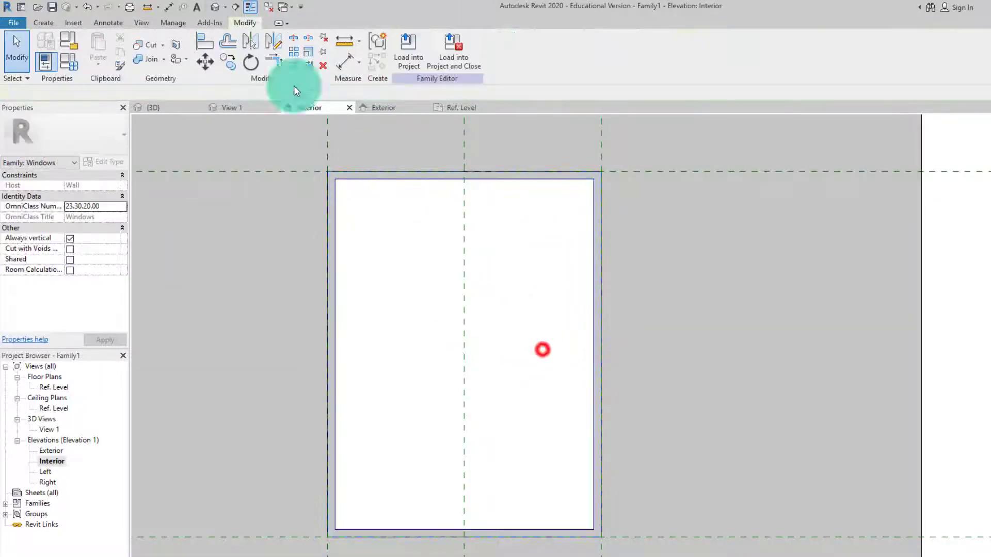
# In a 3D view, reshape the frame extrusion to span only the wall thickness, with its start at -0' 6" and end at 0' 0".
pyautogui.click(216, 7)
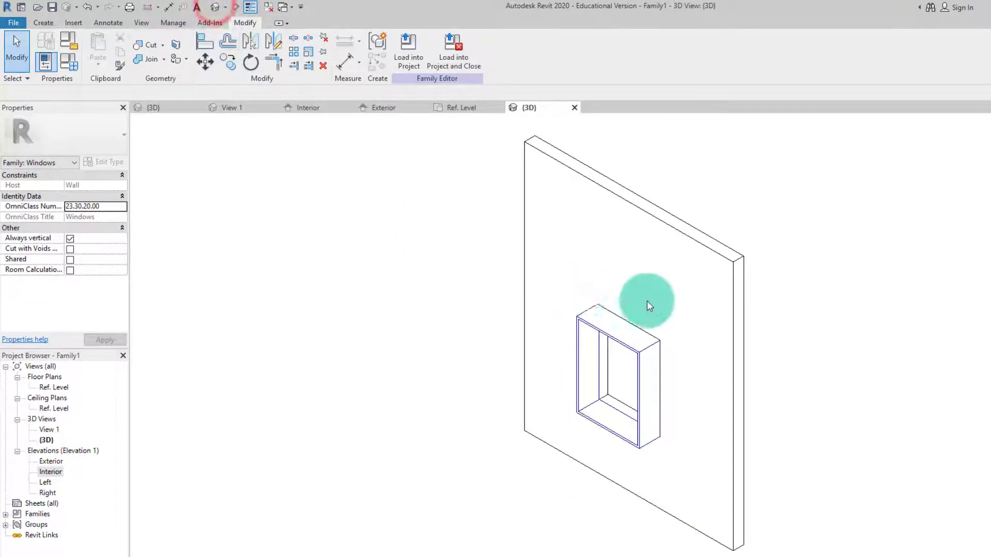
pyautogui.scroll(3, 561, 376)
pyautogui.scroll(2, 404, 373)
pyautogui.scroll(2, 442, 264)
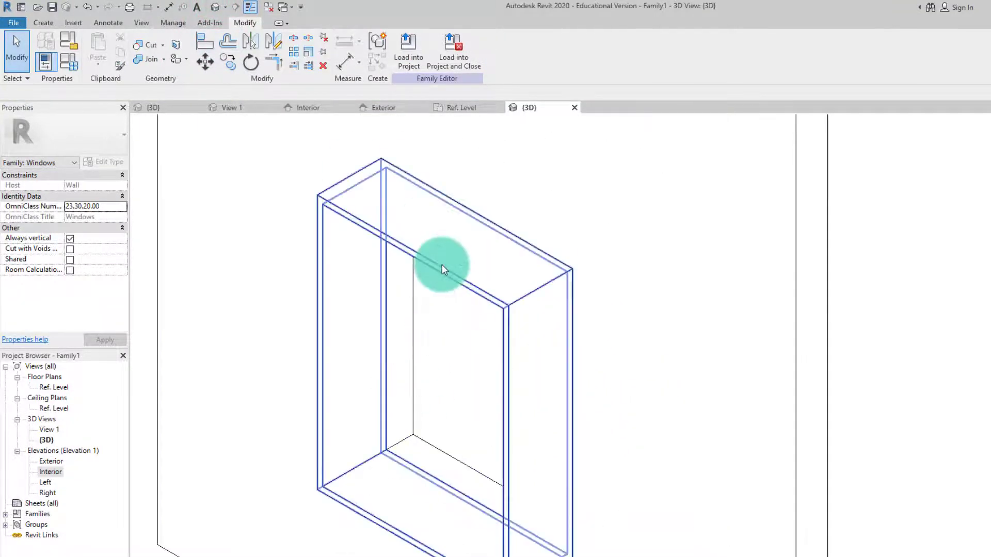
pyautogui.click(441, 264)
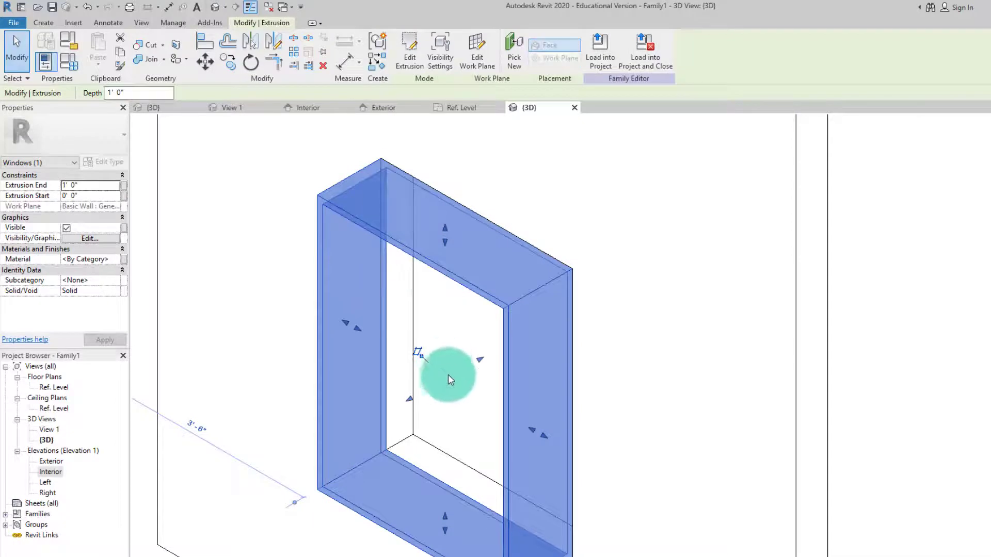
pyautogui.moveTo(480, 360); pyautogui.dragTo(411, 398)
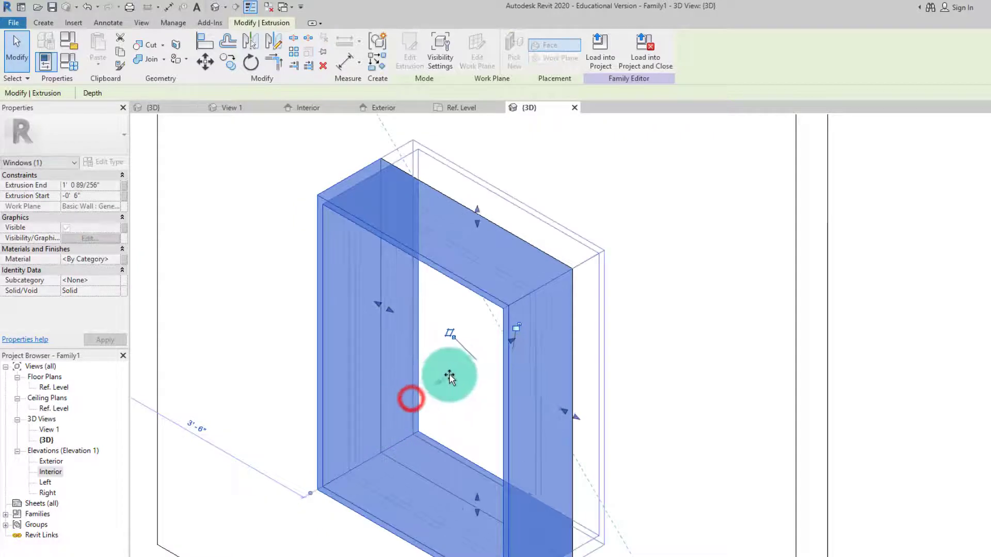
pyautogui.moveTo(472, 364); pyautogui.dragTo(437, 413)
pyautogui.click(438, 413)
pyautogui.scroll(-2, 441, 406)
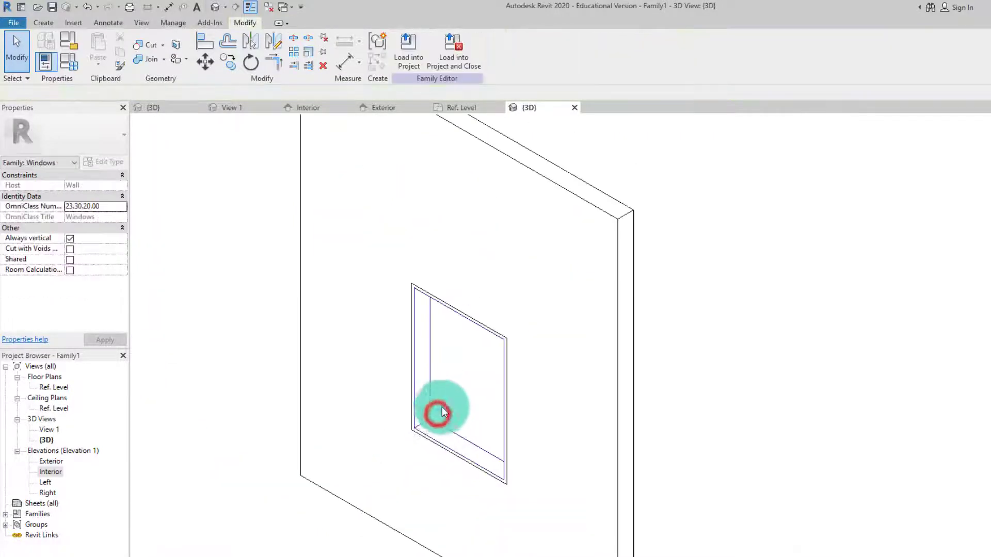
pyautogui.scroll(2, 440, 419)
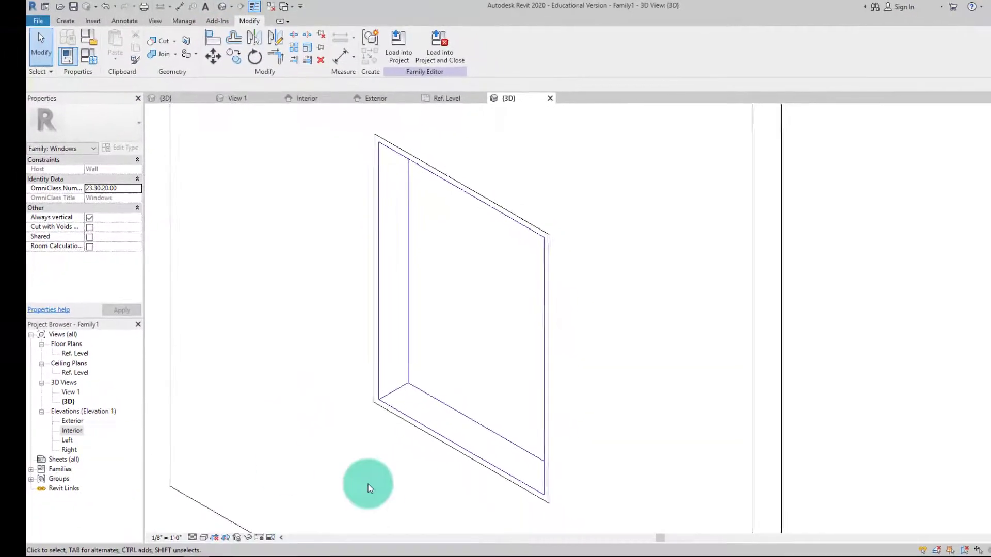
# Set the family's 3D view to the Shaded visual style and select the window frame to check it in the opening.
pyautogui.click(204, 537)
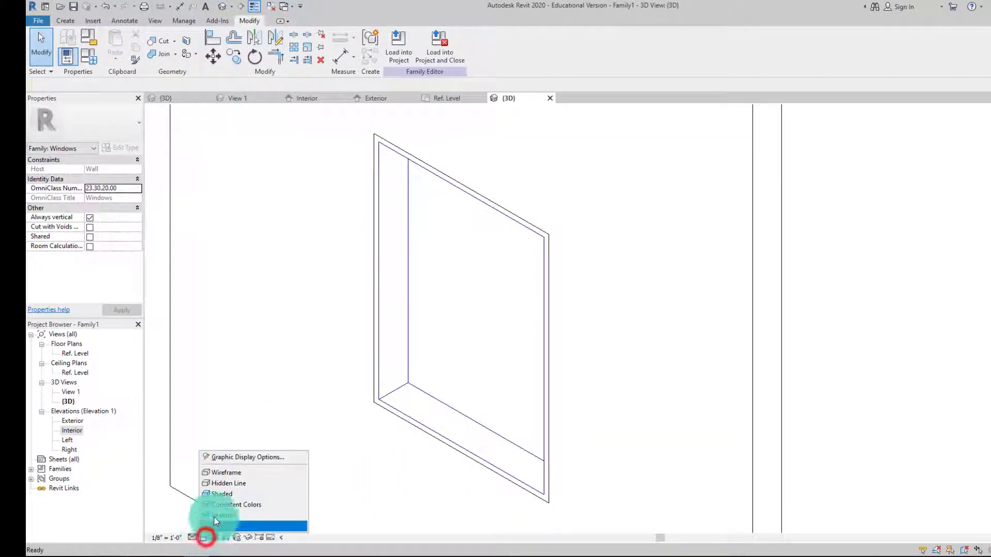
pyautogui.click(217, 496)
pyautogui.scroll(-3, 406, 420)
pyautogui.moveTo(405, 419); pyautogui.dragTo(399, 370, button='middle')
pyautogui.click(395, 354)
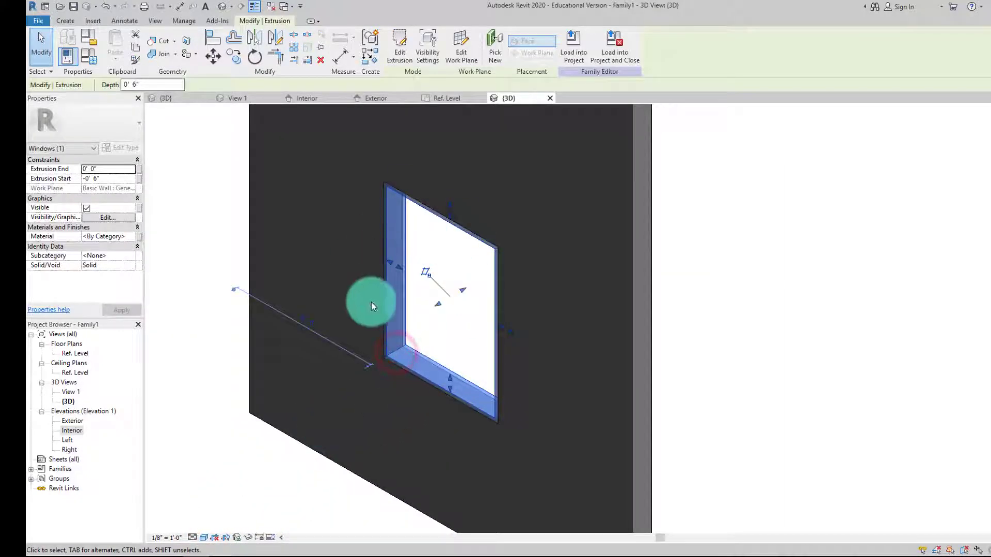
pyautogui.click(251, 464)
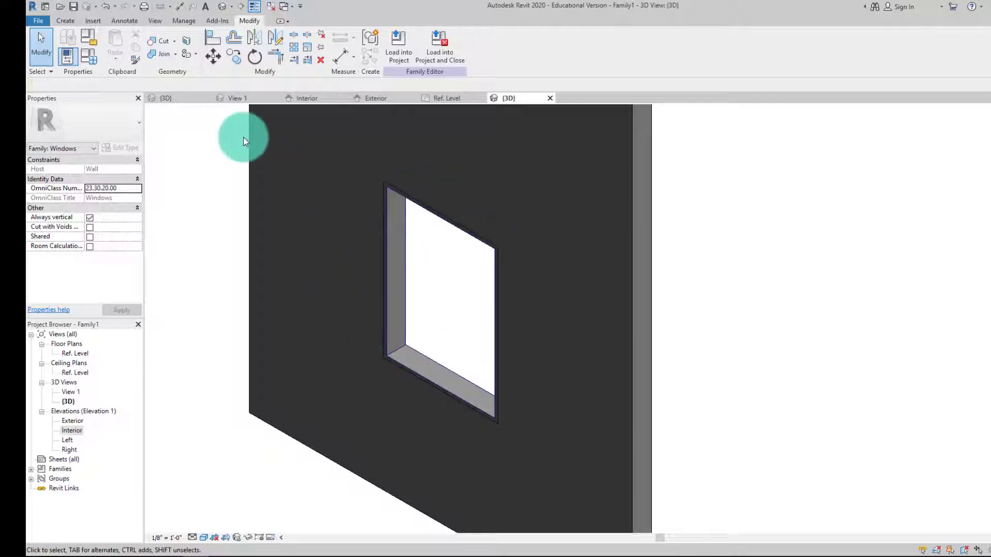
# Switch to the Tiny House 2020 project's 3D view and orbit the house to examine the wall with the door.
pyautogui.click(173, 98)
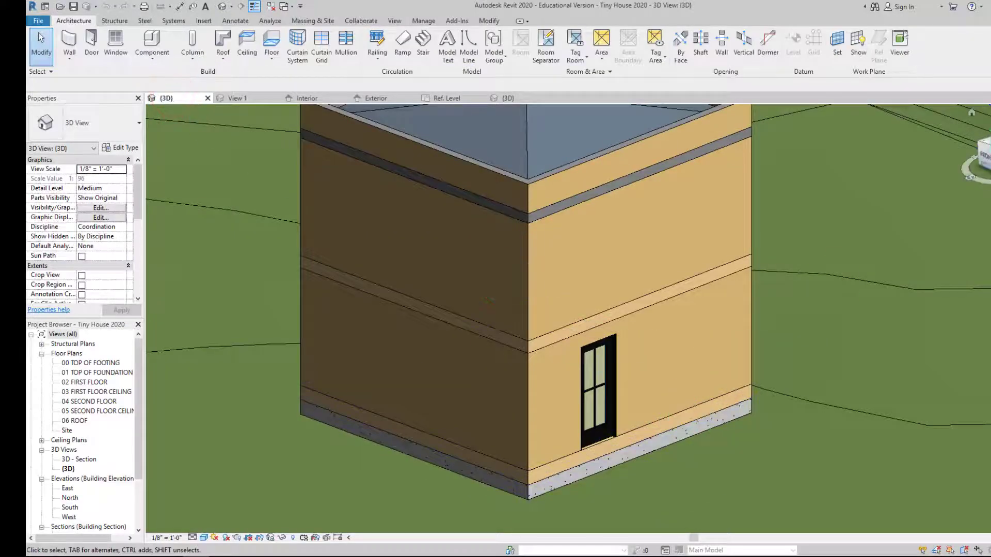
pyautogui.keyDown('shift'); pyautogui.moveTo(303, 179); pyautogui.dragTo(983, 173, button='middle'); pyautogui.keyUp('shift')
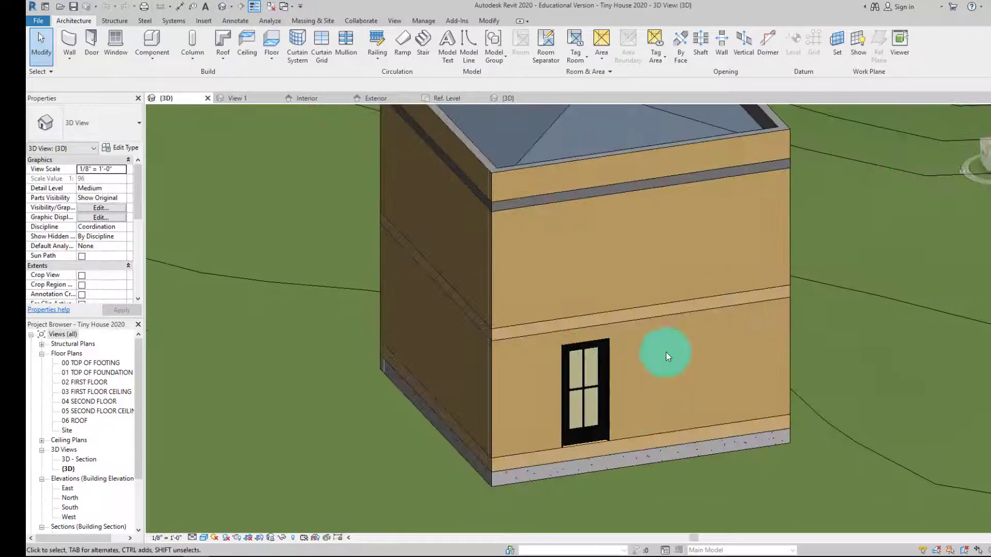
pyautogui.moveTo(686, 333); pyautogui.dragTo(622, 344, button='middle')
pyautogui.moveTo(551, 326); pyautogui.dragTo(551, 337, button='middle')
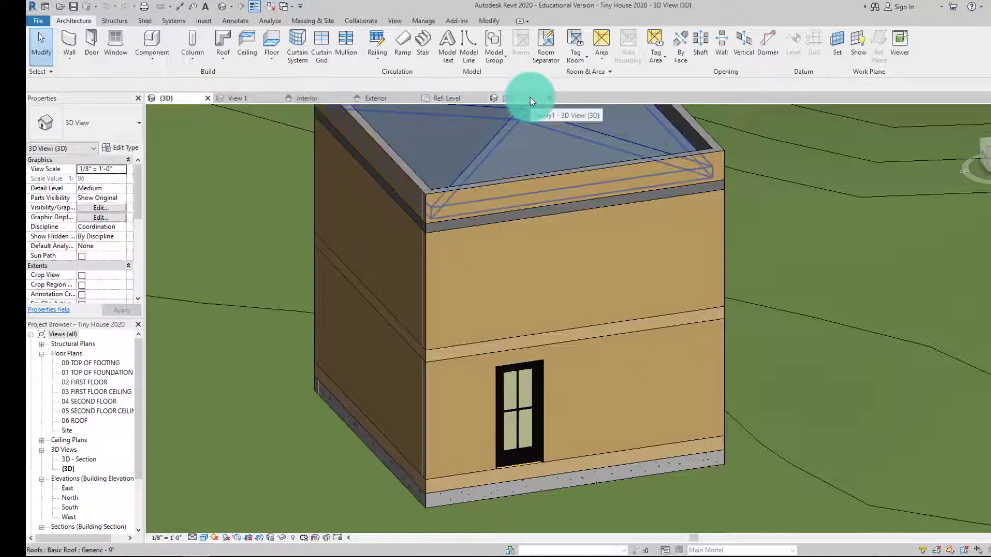
# Compare the open window family views with the Tiny House 2020 project view: View 1, Interior, Exterior and Ref. Level.
pyautogui.click(237, 102)
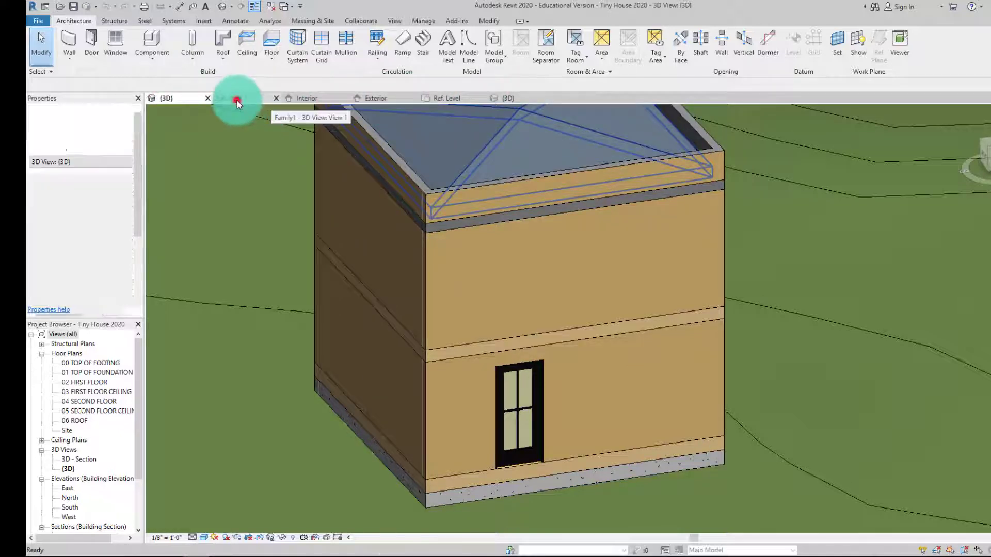
pyautogui.click(299, 97)
pyautogui.click(372, 98)
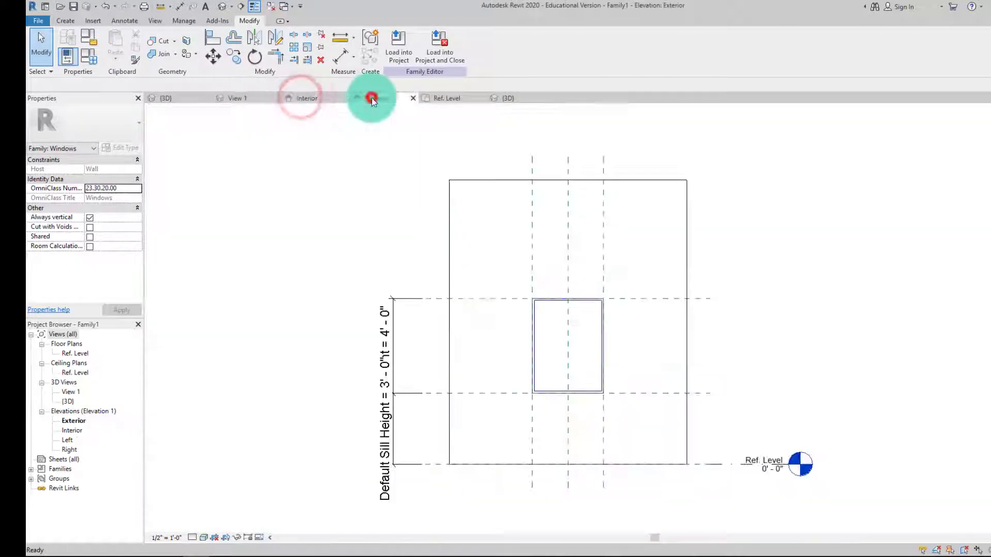
pyautogui.click(313, 98)
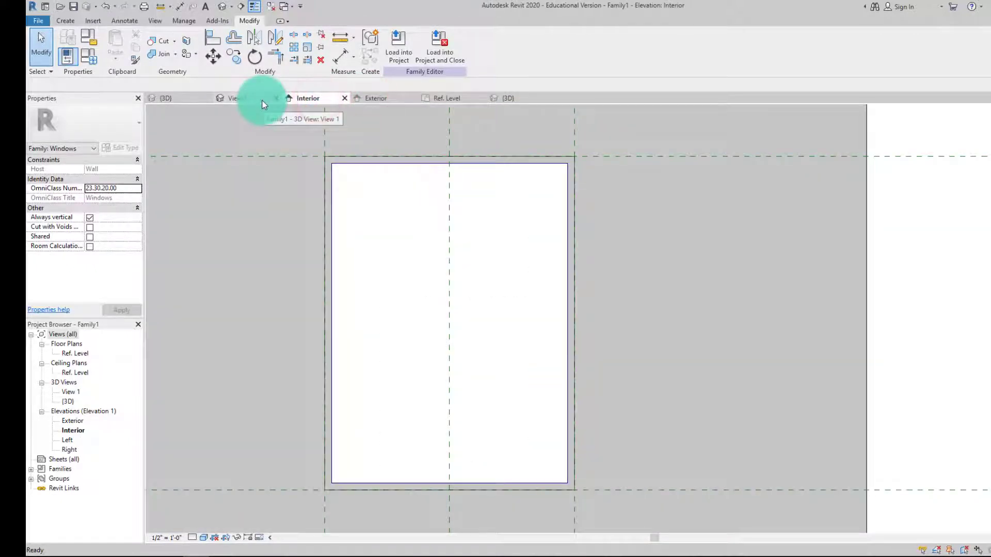
pyautogui.click(262, 101)
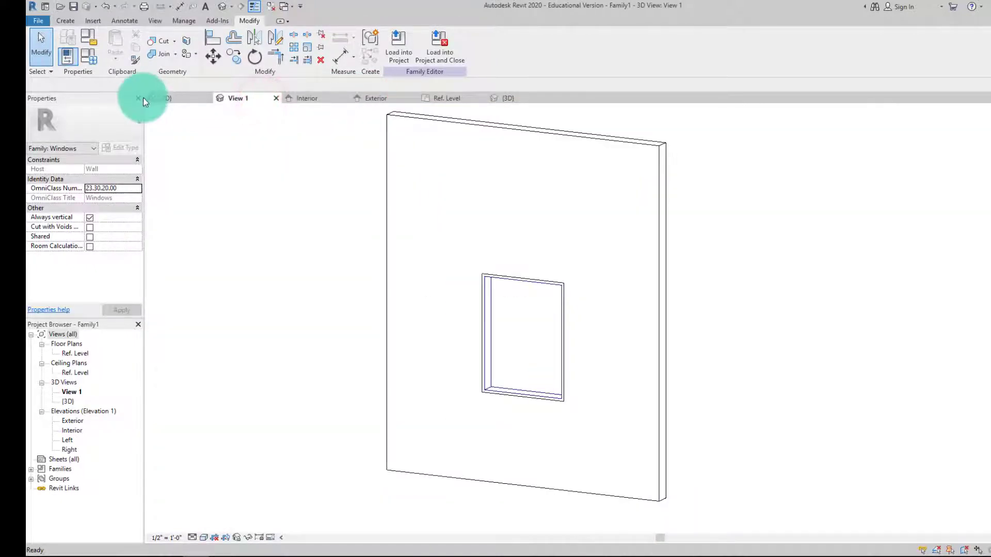
pyautogui.click(308, 101)
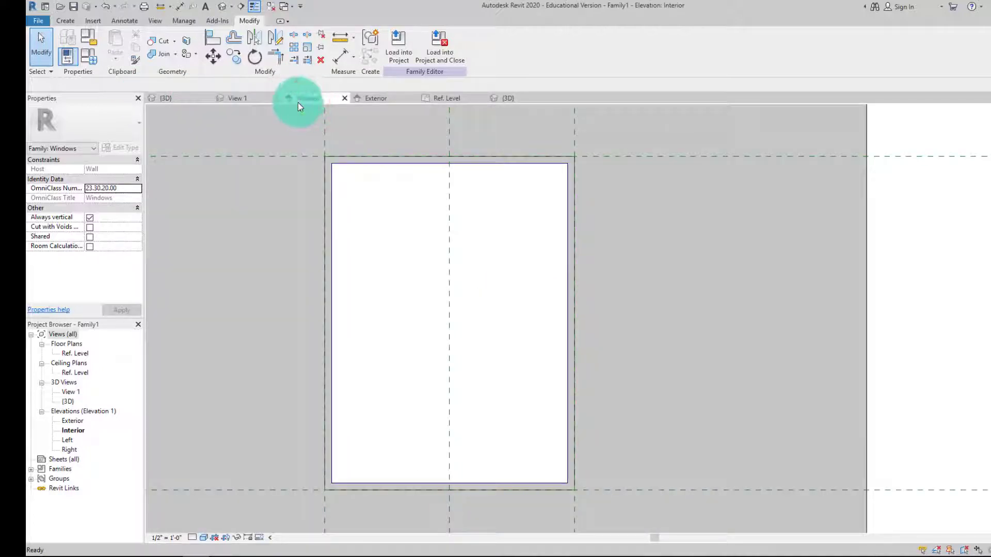
pyautogui.click(256, 101)
pyautogui.click(198, 102)
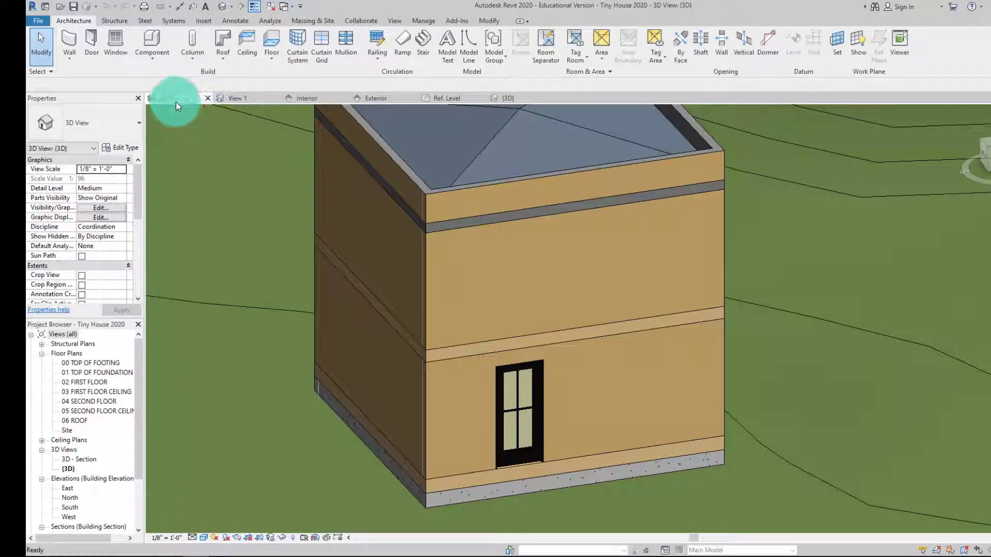
pyautogui.click(247, 98)
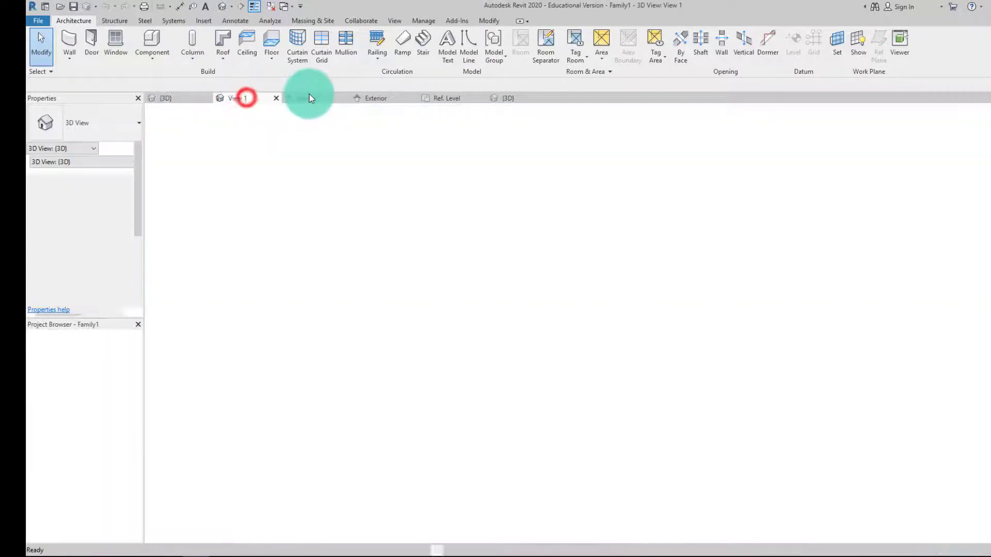
pyautogui.click(309, 97)
pyautogui.click(384, 97)
pyautogui.click(444, 97)
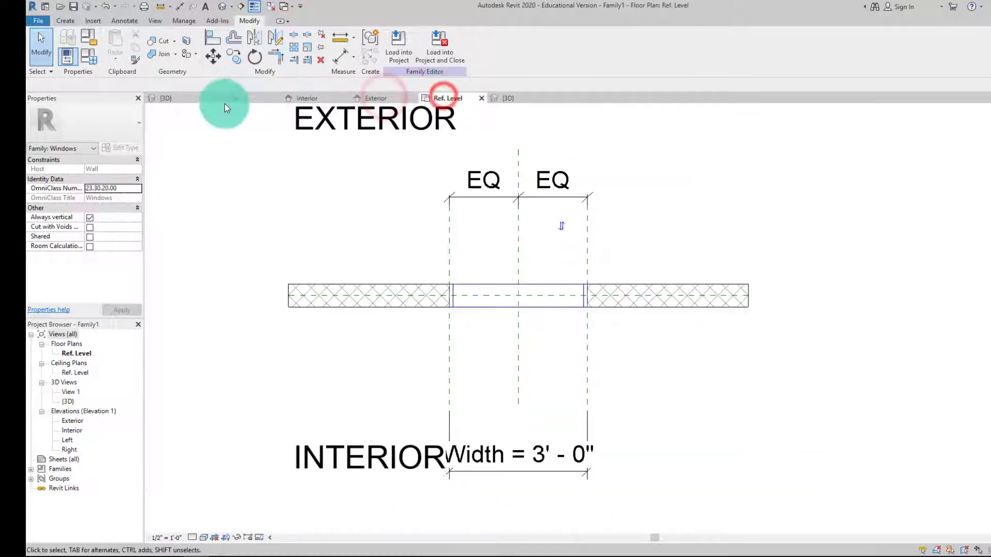
# From the family's 3D view, transfer project standards from Tiny House 2020 into the window family, copying only Materials.
pyautogui.click(508, 98)
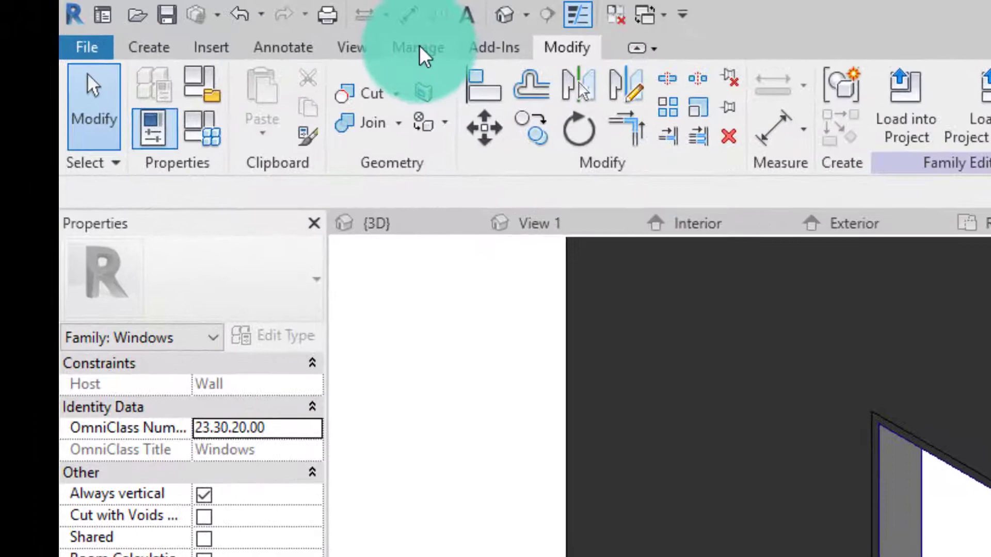
pyautogui.click(360, 41)
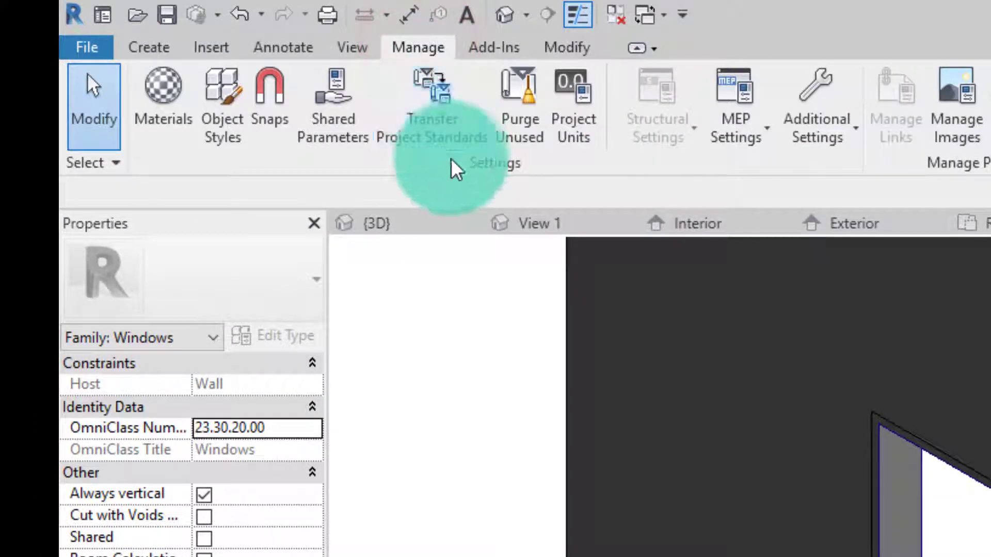
pyautogui.click(427, 127)
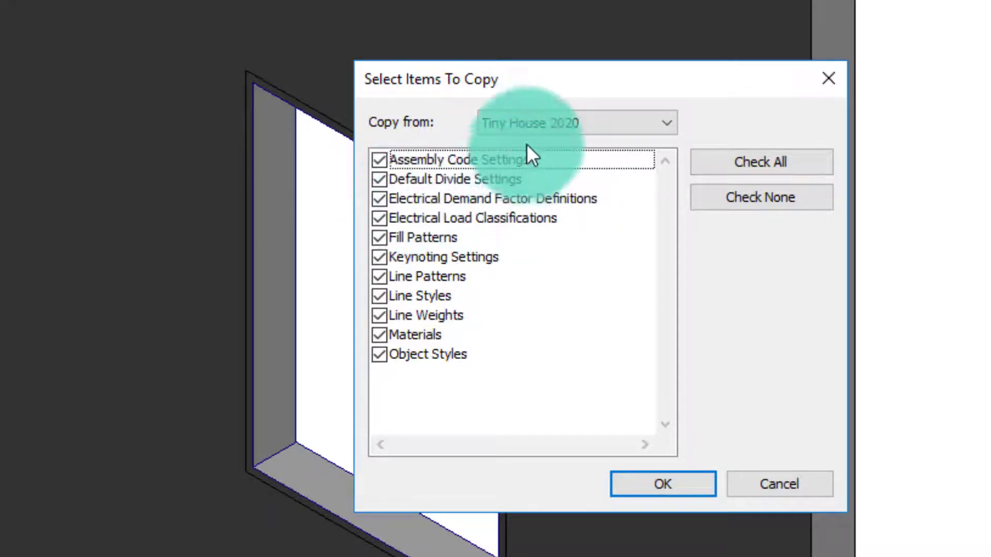
pyautogui.click(577, 127)
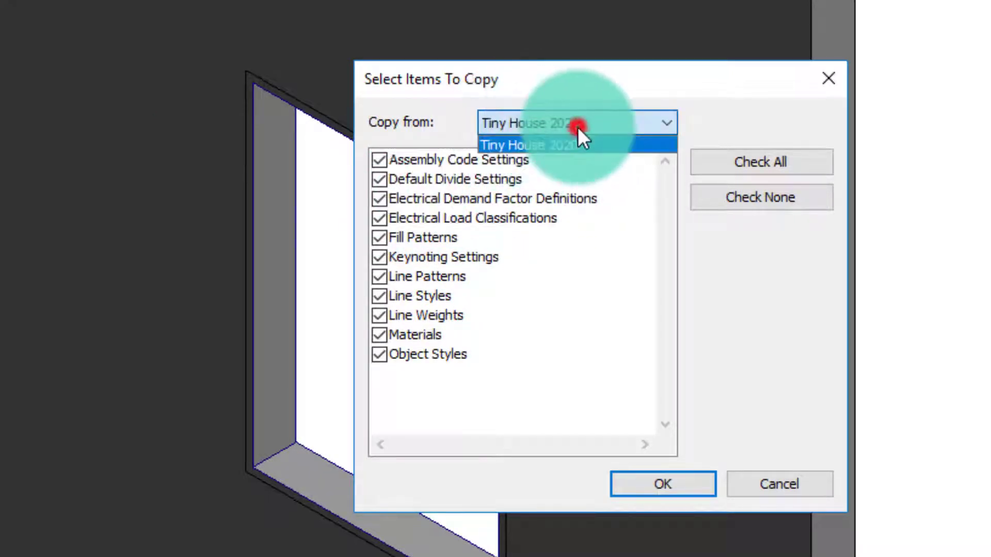
pyautogui.click(576, 128)
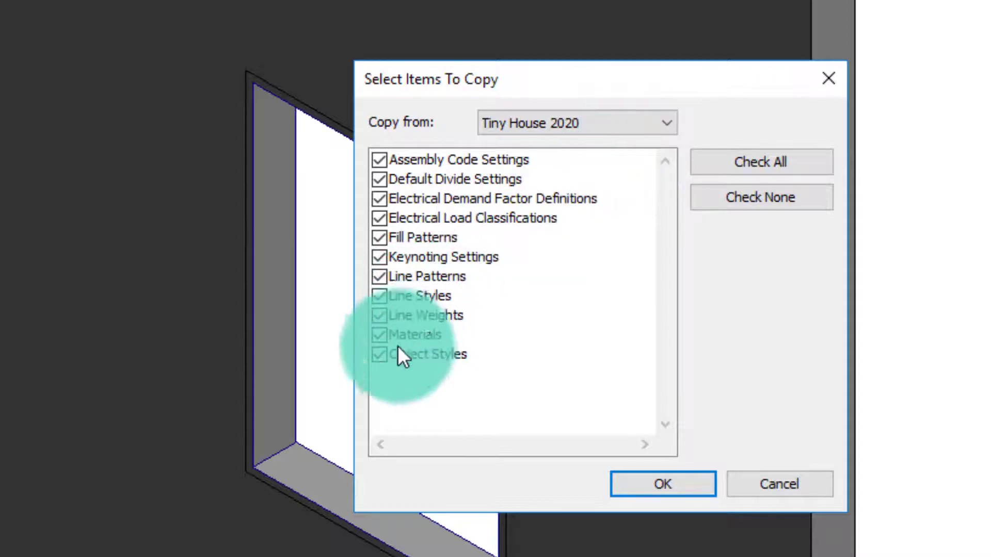
pyautogui.click(379, 354)
pyautogui.click(380, 315)
pyautogui.click(380, 295)
pyautogui.click(380, 276)
pyautogui.click(380, 257)
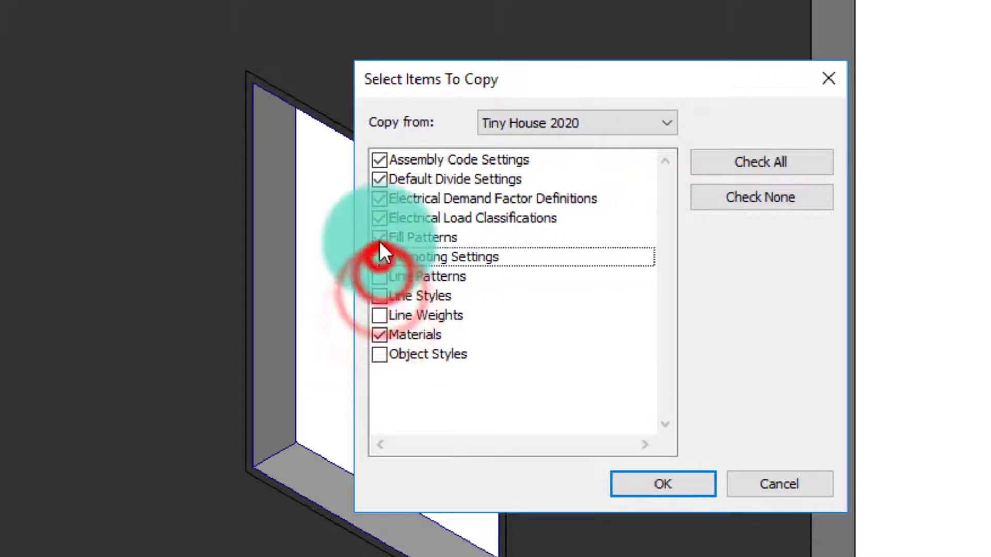
pyautogui.click(380, 237)
pyautogui.click(380, 218)
pyautogui.click(380, 199)
pyautogui.click(379, 179)
pyautogui.click(380, 160)
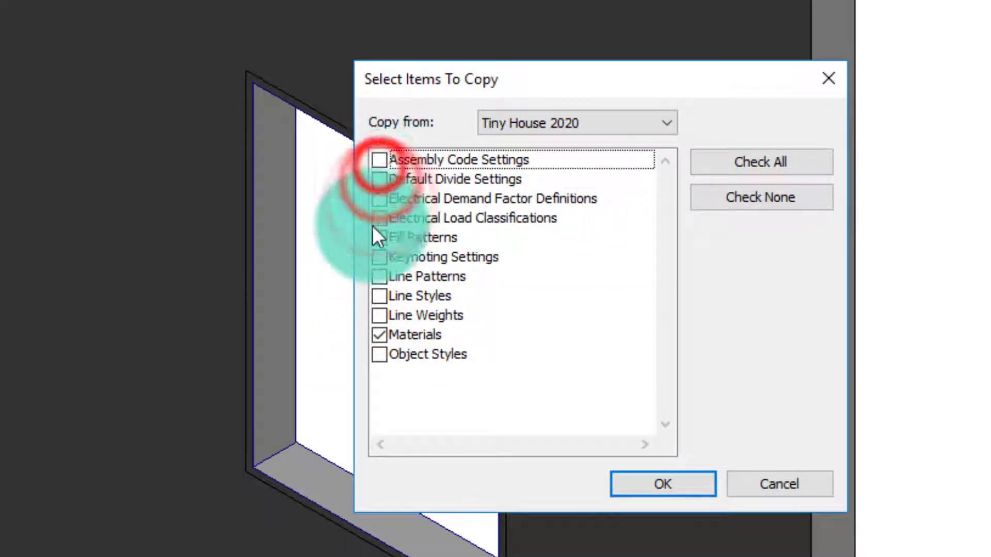
pyautogui.click(659, 480)
pyautogui.click(657, 421)
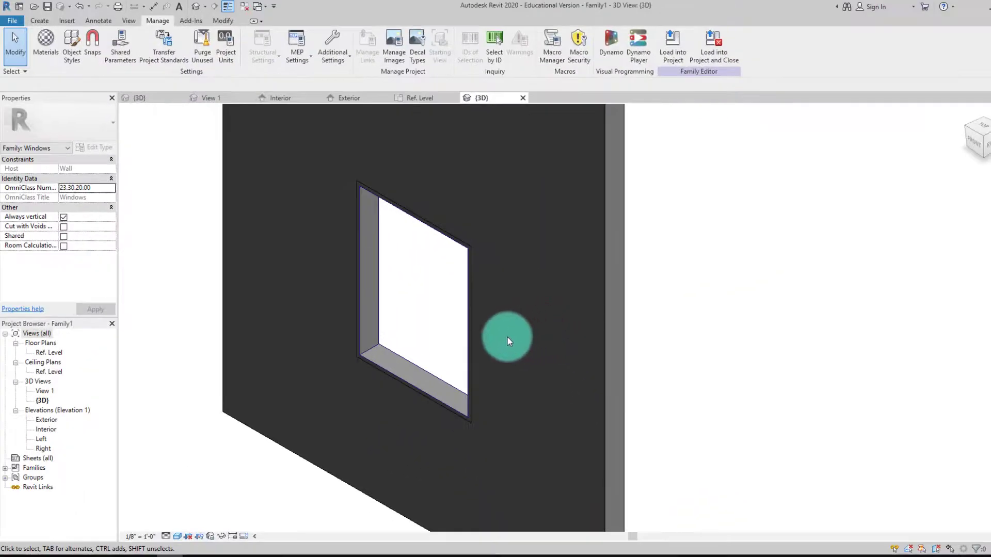
# Assign the Black material to the window frame extrusion, checking the material's appearance settings before accepting.
pyautogui.click(386, 364)
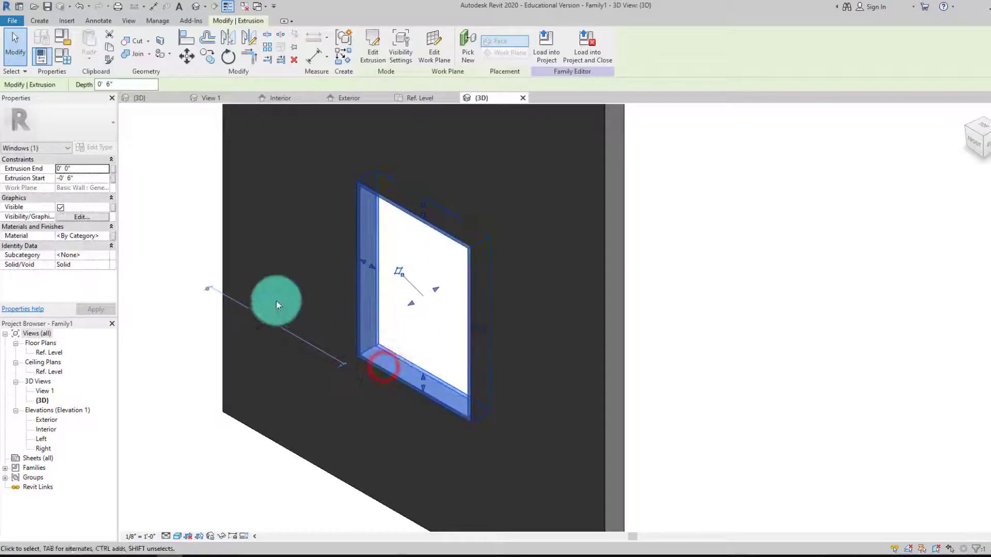
pyautogui.click(104, 236)
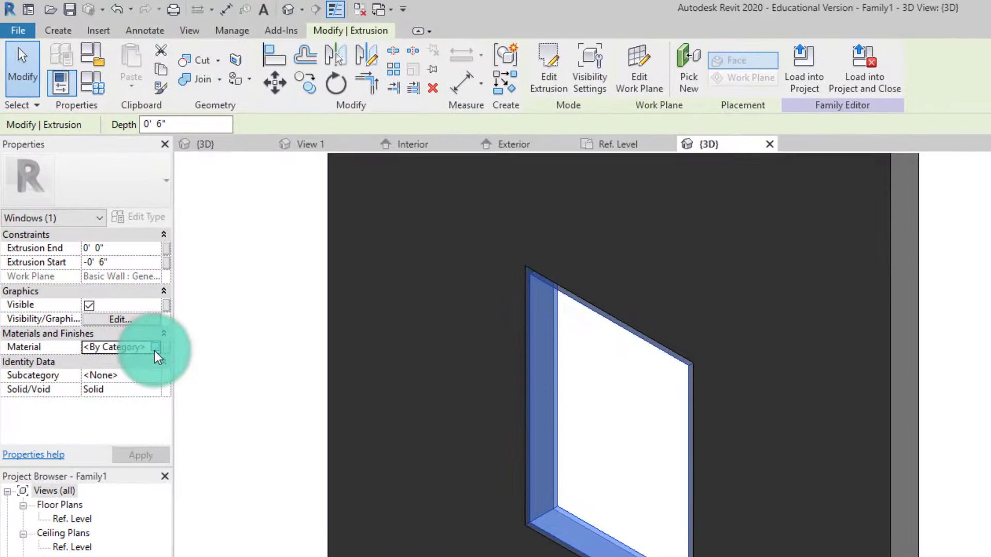
pyautogui.click(155, 349)
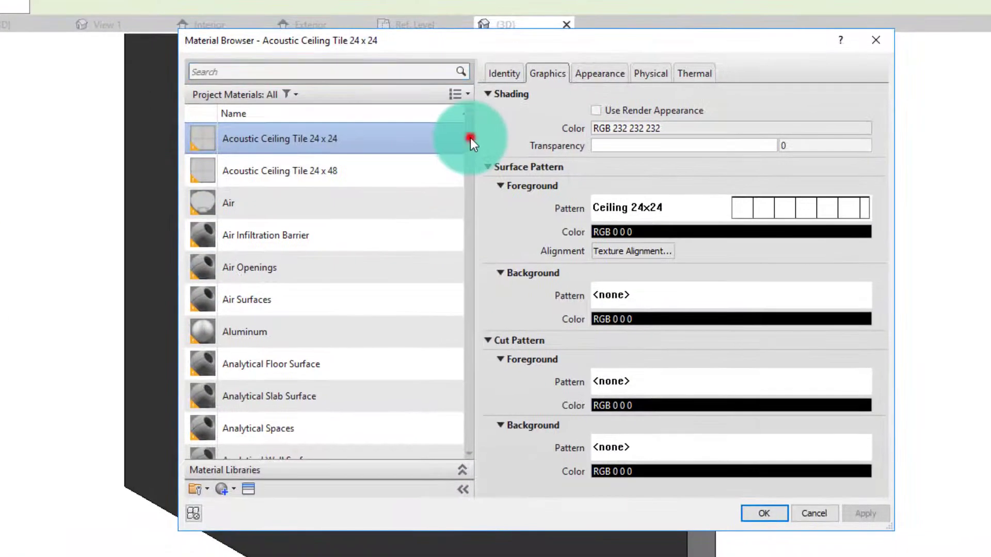
pyautogui.moveTo(673, 257); pyautogui.dragTo(673, 272)
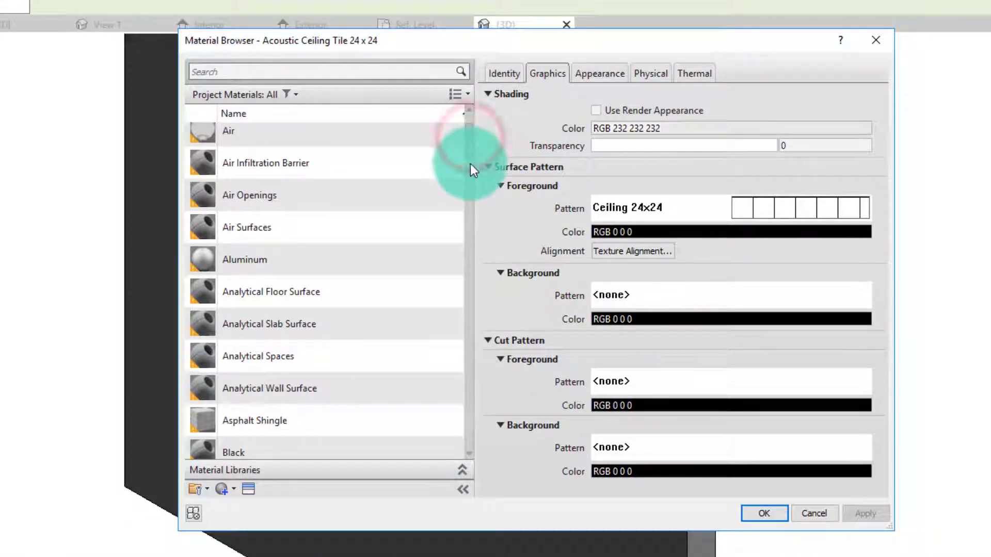
pyautogui.scroll(-2, 469, 156)
pyautogui.click(203, 258)
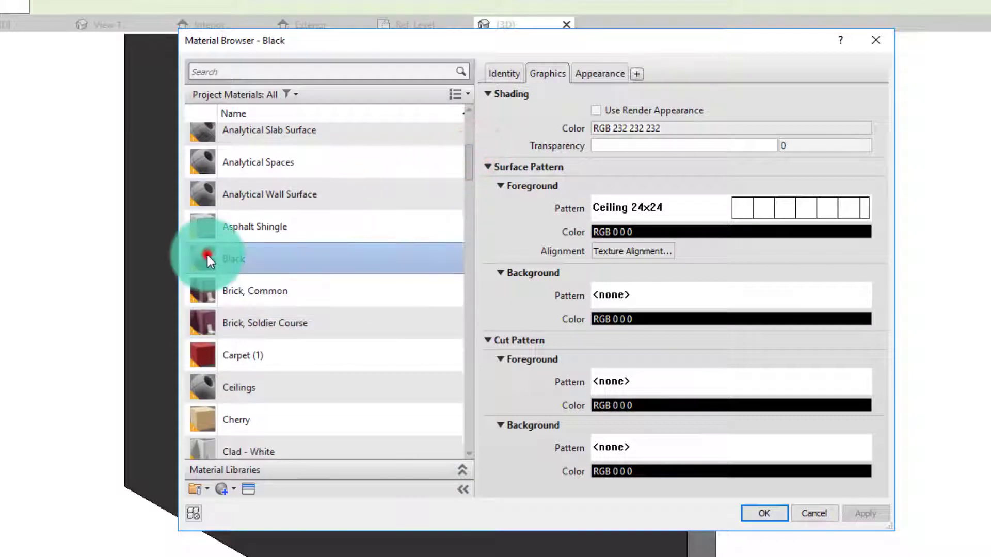
pyautogui.click(600, 75)
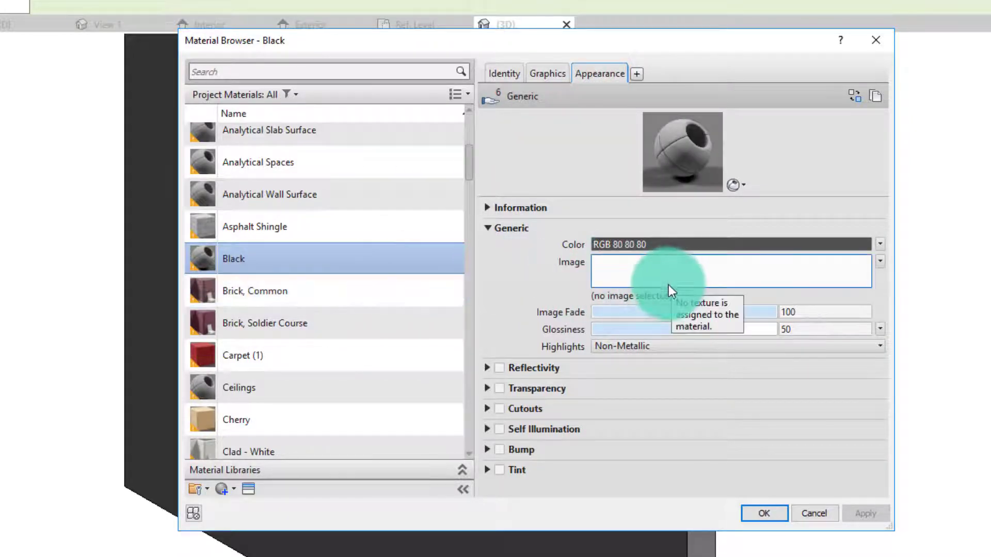
pyautogui.click(764, 512)
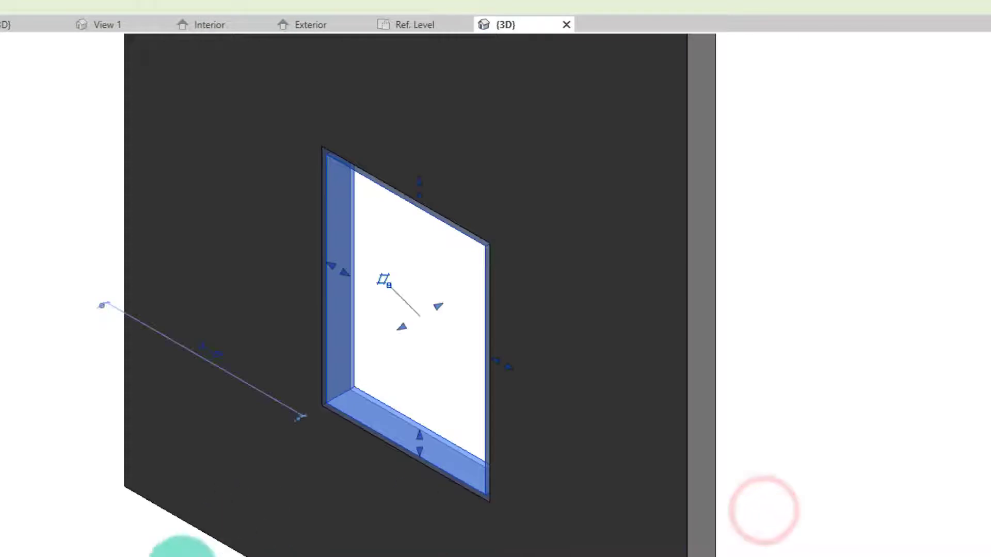
# Examine the window frame extrusion's Black material, including its appearance settings, in the Material Browser and accept it.
pyautogui.click(165, 550)
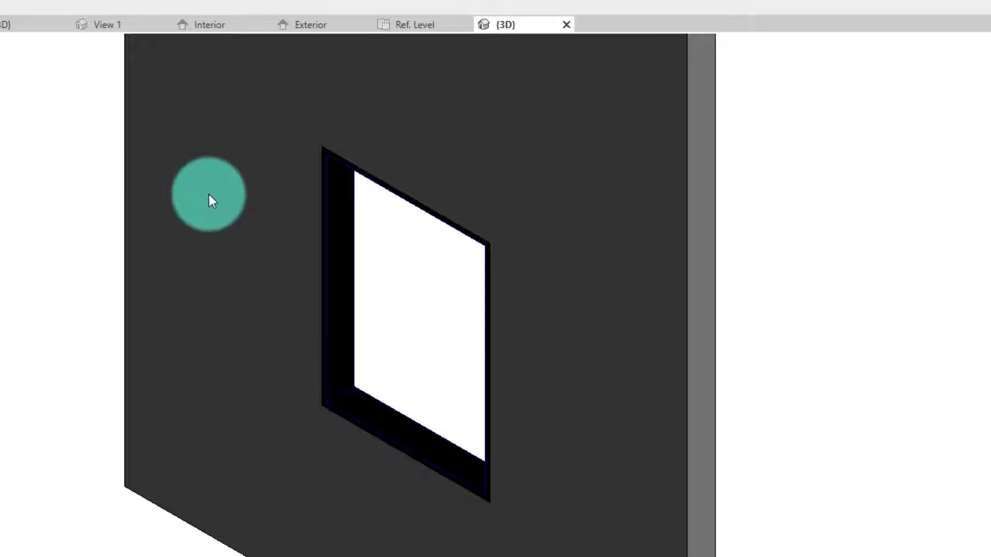
pyautogui.click(330, 228)
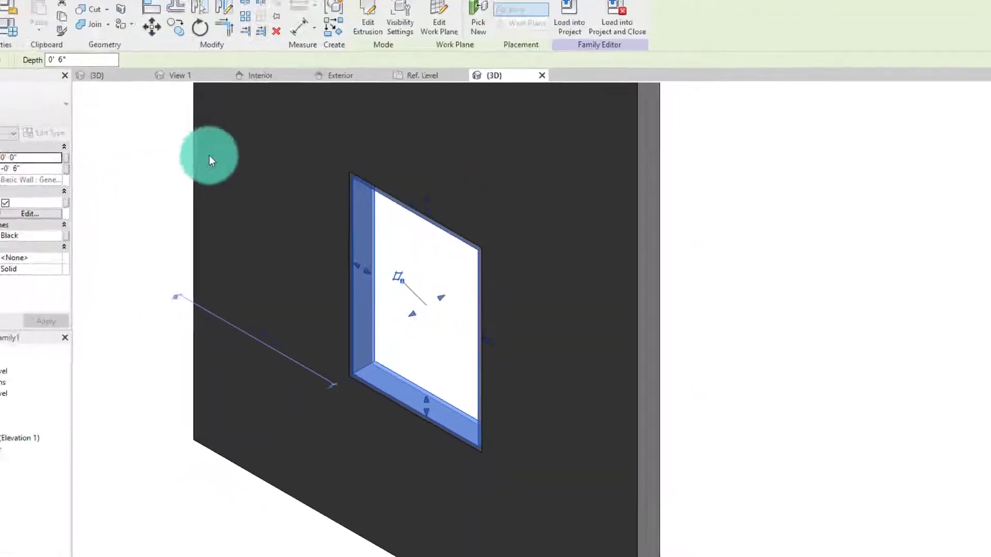
pyautogui.click(62, 239)
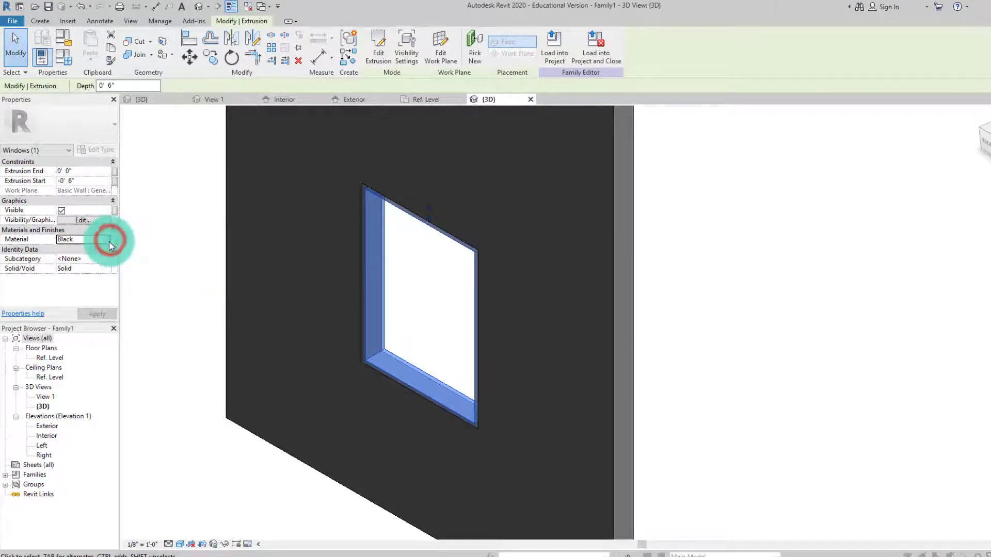
pyautogui.click(110, 243)
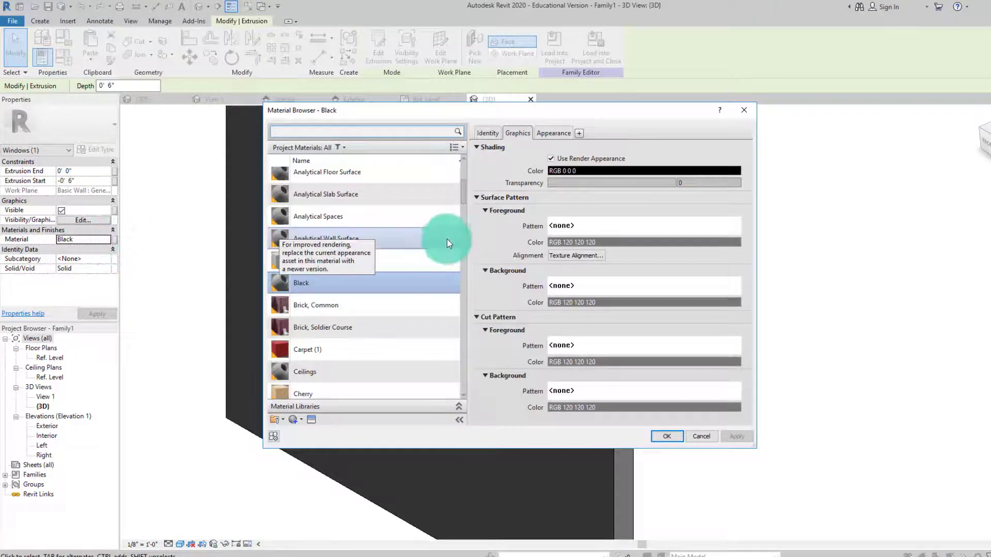
pyautogui.click(553, 133)
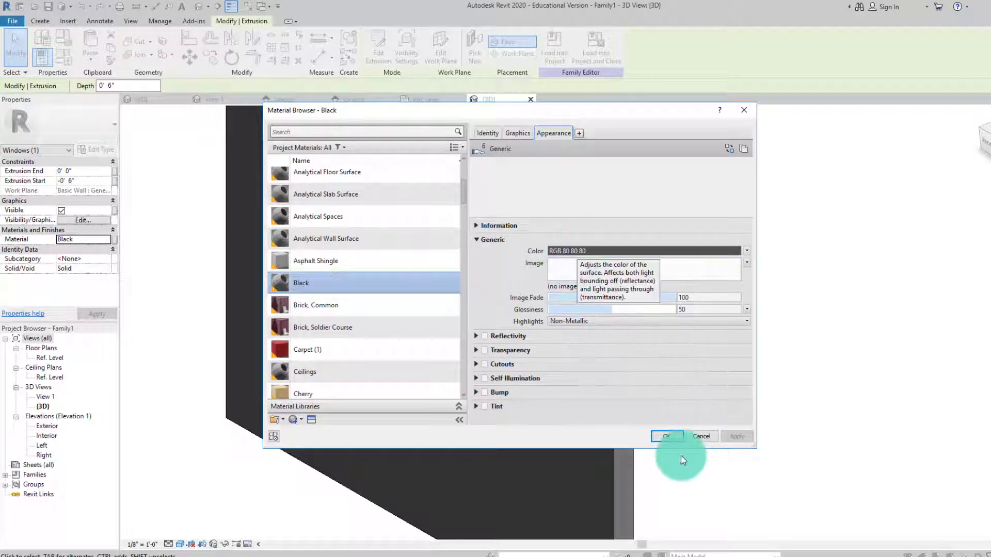
pyautogui.click(667, 437)
pyautogui.click(279, 492)
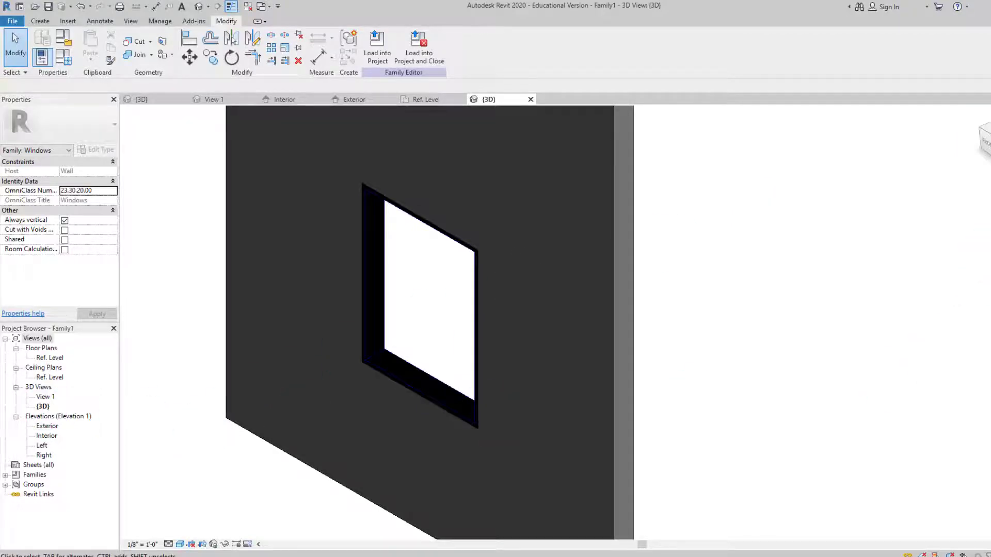
# Examine the black window frame from several 3D angles and in the Ref. Level plan, returning to the 3D view.
pyautogui.click(985, 153)
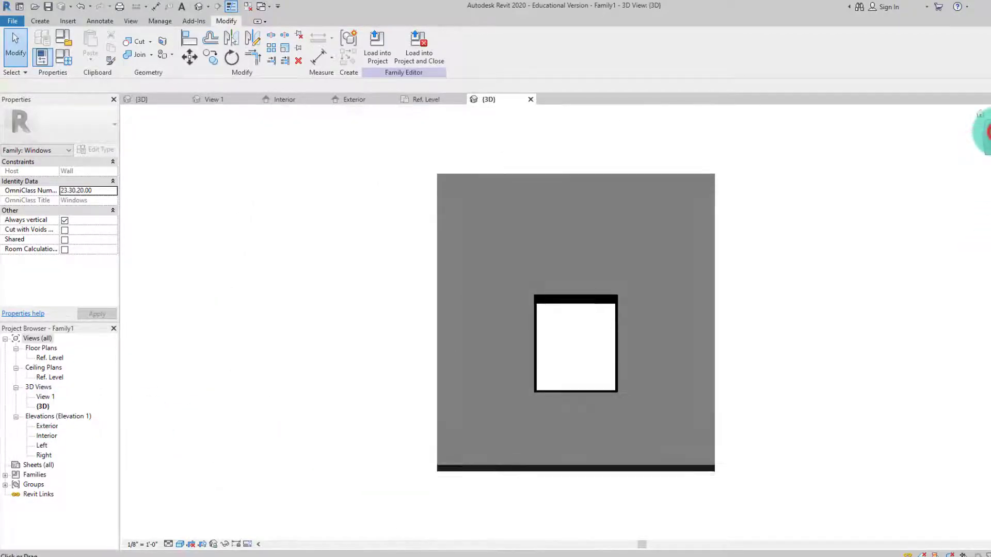
pyautogui.scroll(3, 586, 358)
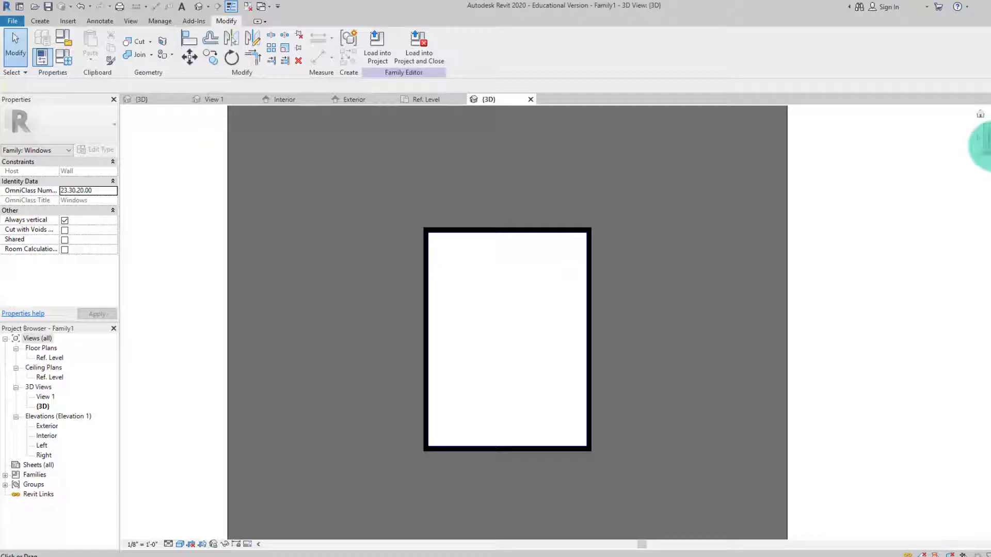
pyautogui.moveTo(983, 147); pyautogui.dragTo(116, 308)
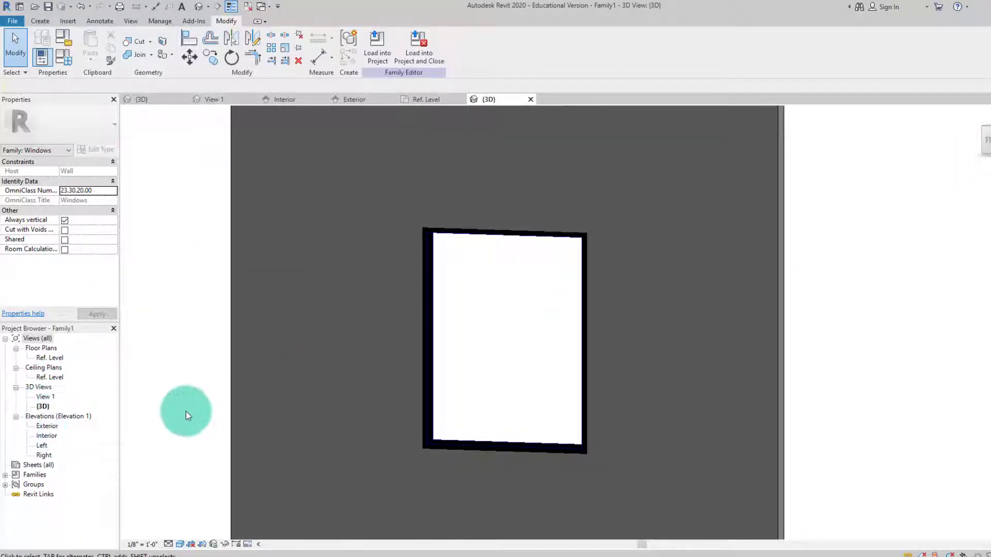
pyautogui.click(48, 358)
pyautogui.doubleClick(47, 359)
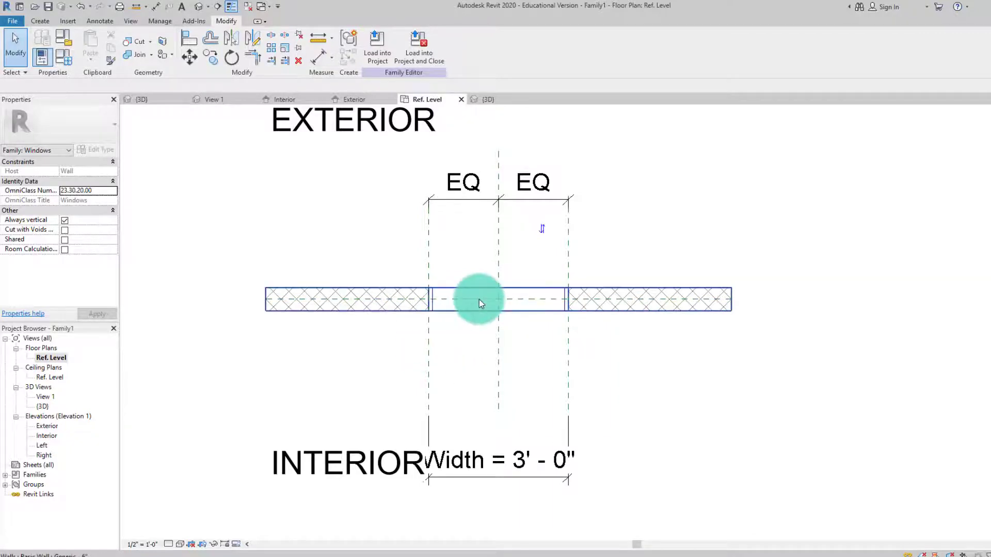
pyautogui.doubleClick(43, 407)
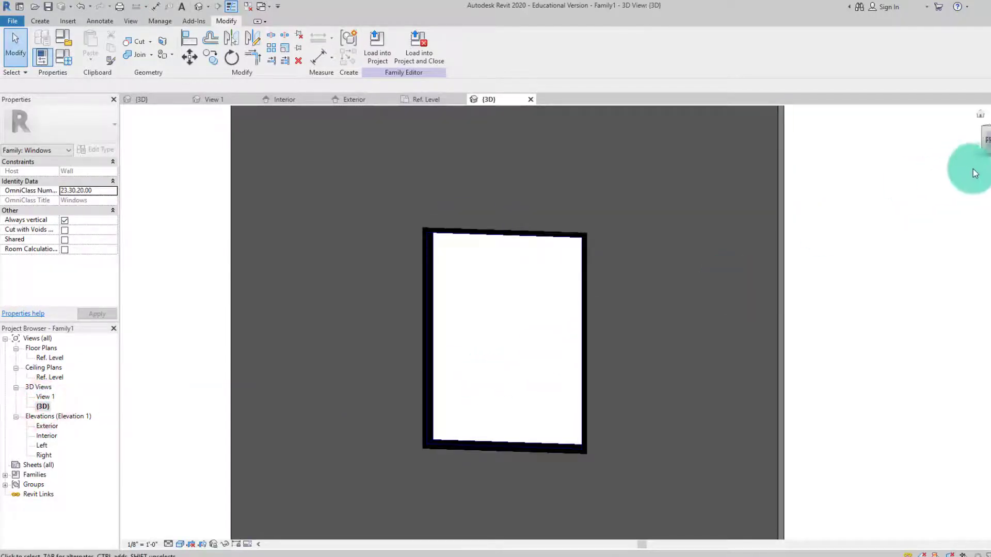
# Facing the window from the front in 3D, set the work plane to Reference Plane : Center (Front/Back).
pyautogui.click(989, 140)
pyautogui.scroll(4, 558, 325)
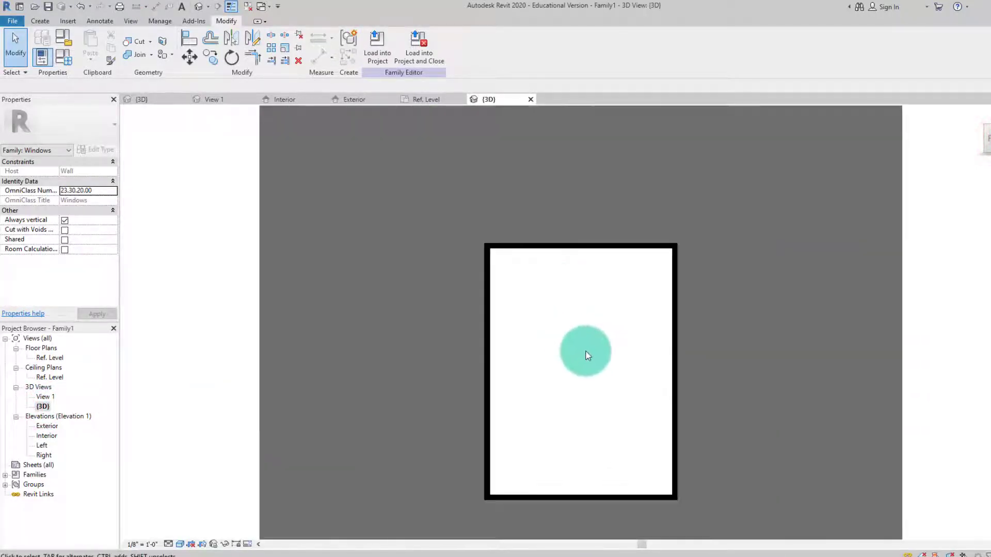
pyautogui.moveTo(585, 352); pyautogui.dragTo(510, 303, button='middle')
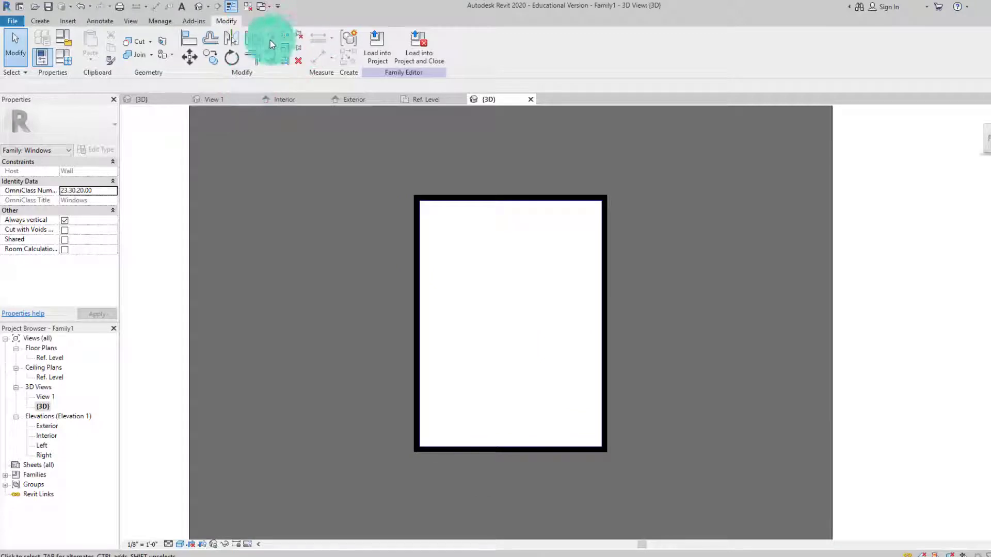
pyautogui.click(40, 20)
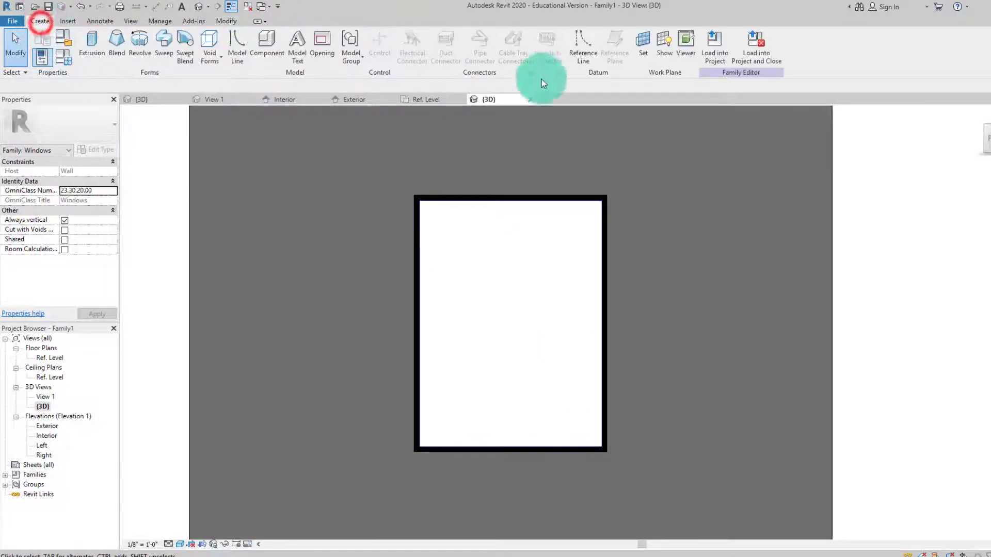
pyautogui.click(644, 44)
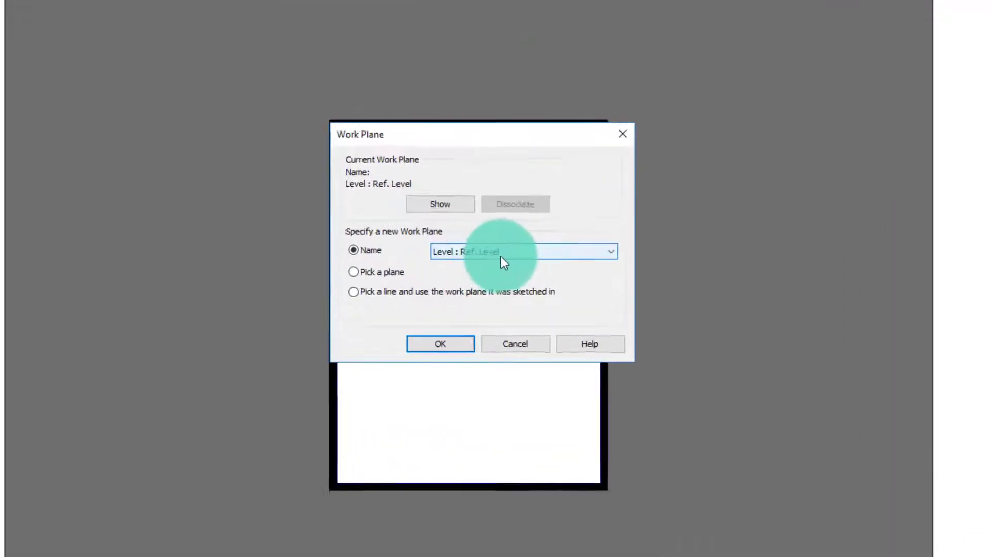
pyautogui.click(501, 254)
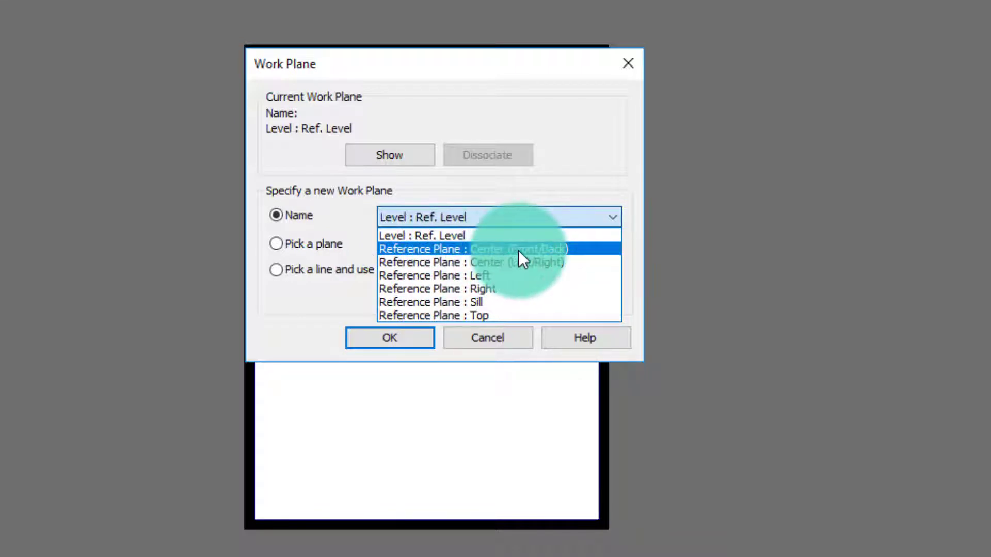
pyautogui.click(548, 250)
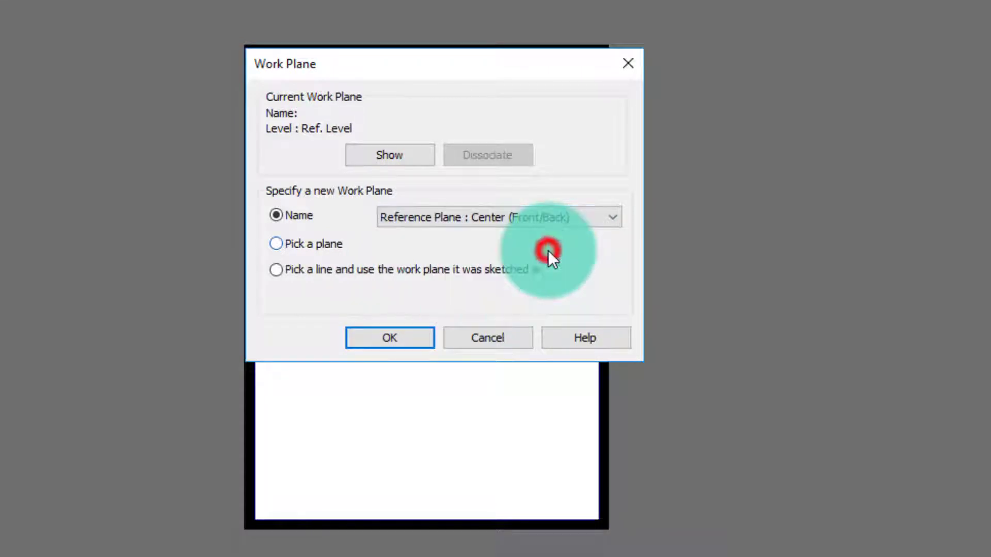
pyautogui.click(425, 343)
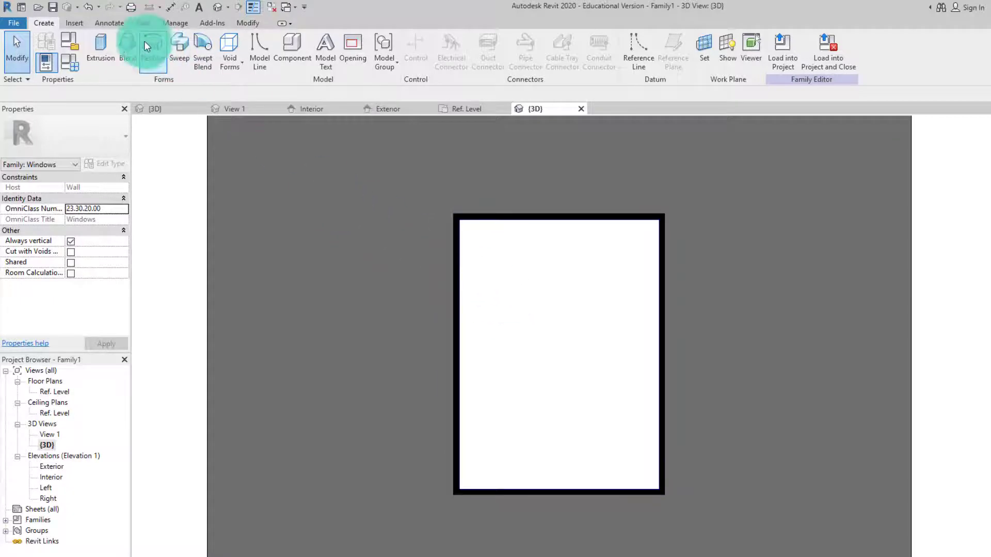
# Start a new extrusion and sketch a rectangle along the inner edges of the window frame.
pyautogui.click(104, 45)
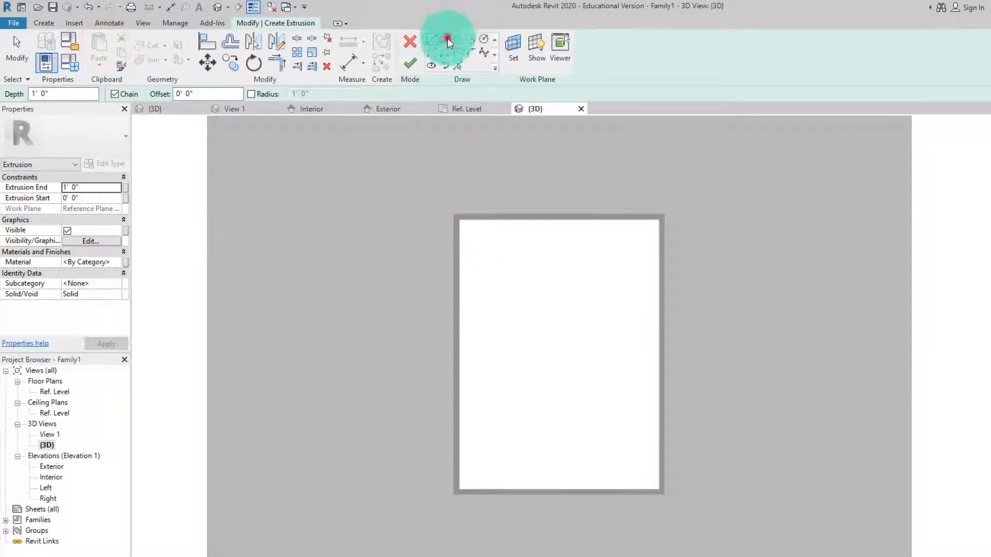
pyautogui.click(446, 42)
pyautogui.click(460, 220)
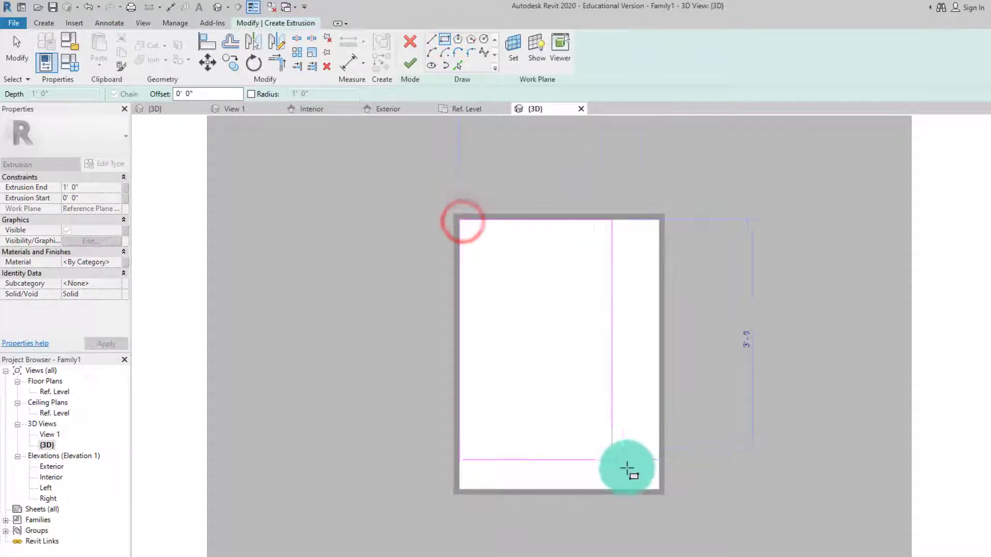
pyautogui.click(658, 488)
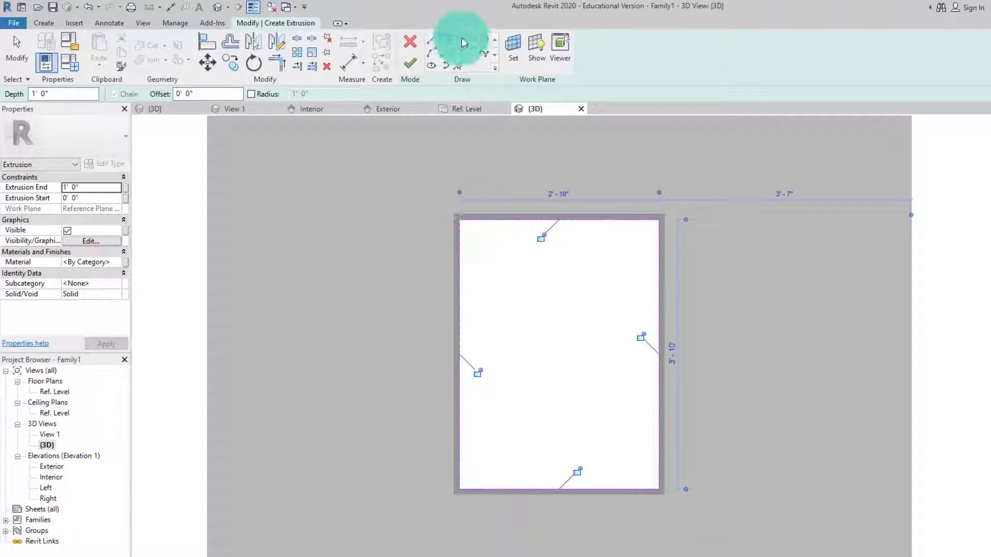
# Try an inner sketch rectangle with the offset set to -0' 4" from the frame's inner edges.
pyautogui.click(216, 93)
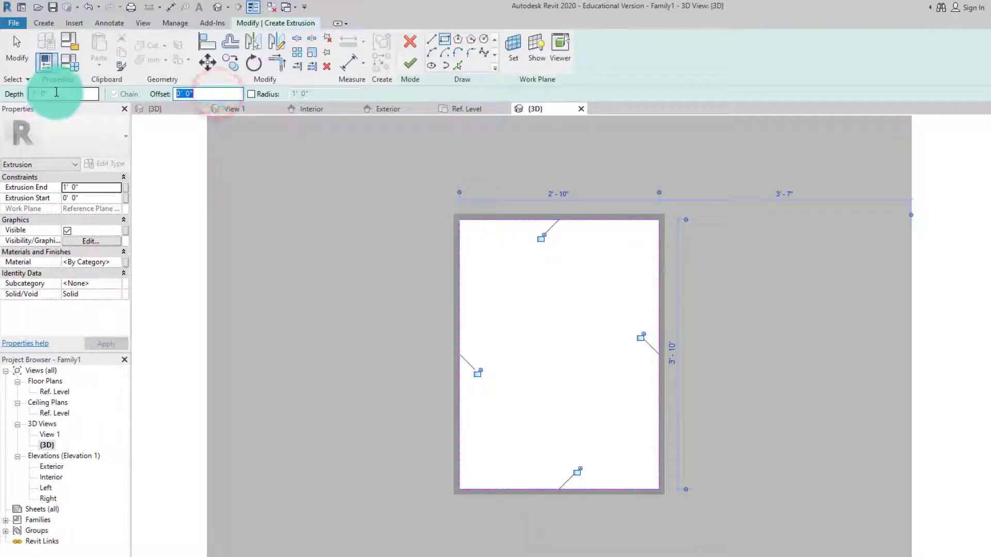
pyautogui.write('4')
pyautogui.press('Return')
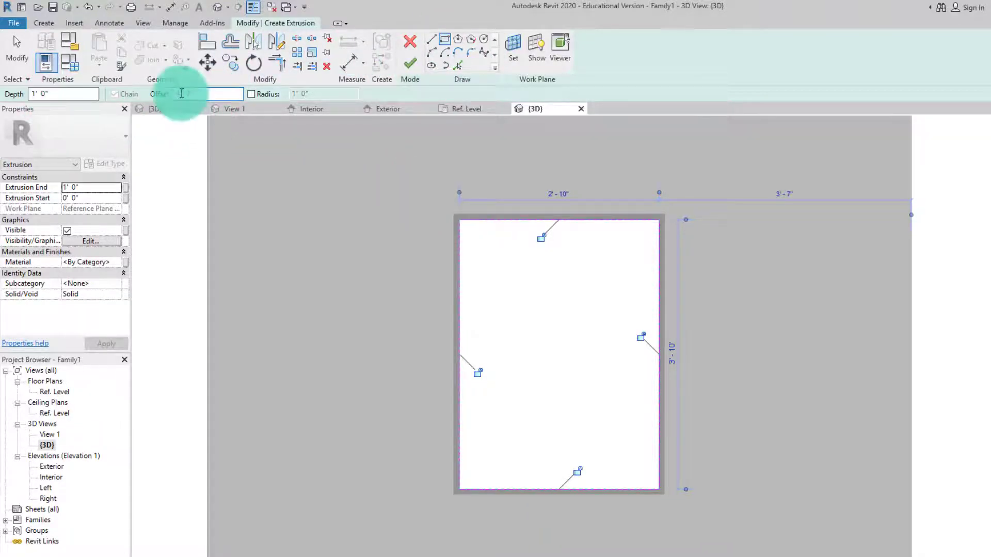
pyautogui.moveTo(203, 93); pyautogui.dragTo(71, 93)
pyautogui.write("-0' 4")
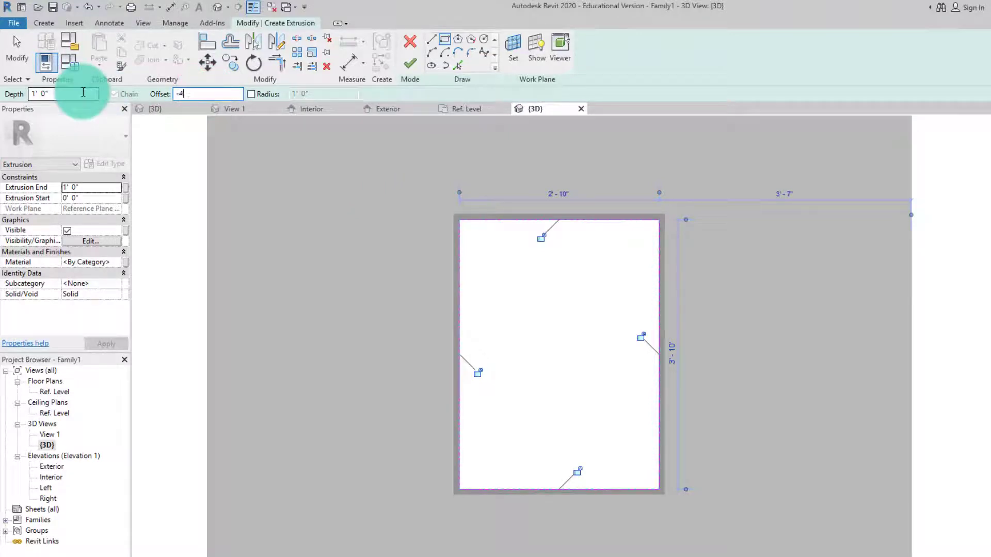
pyautogui.write('"')
pyautogui.press('Return')
pyautogui.click(461, 219)
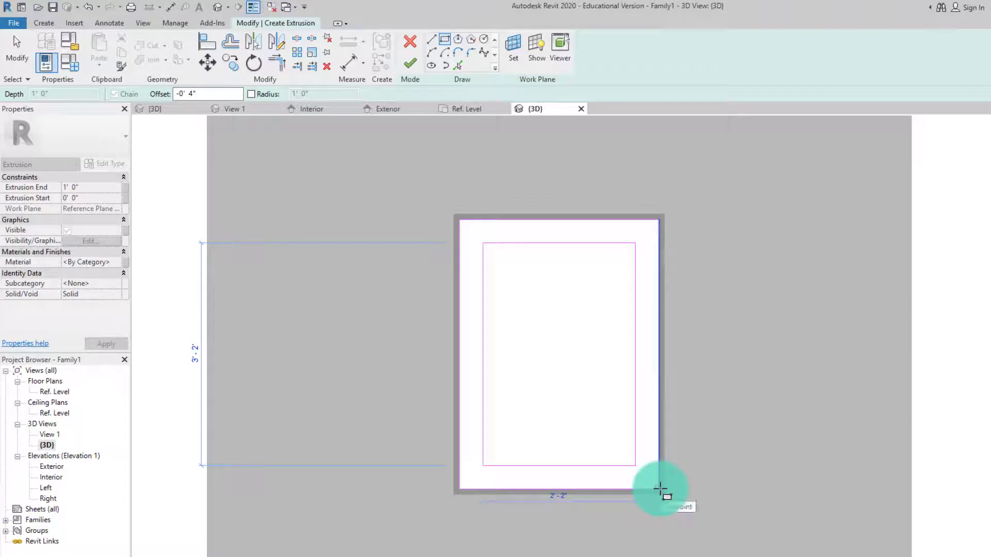
pyautogui.press('Escape')
# Try the inner sketch rectangle with the offset reduced to -0' 3".
pyautogui.click(191, 94)
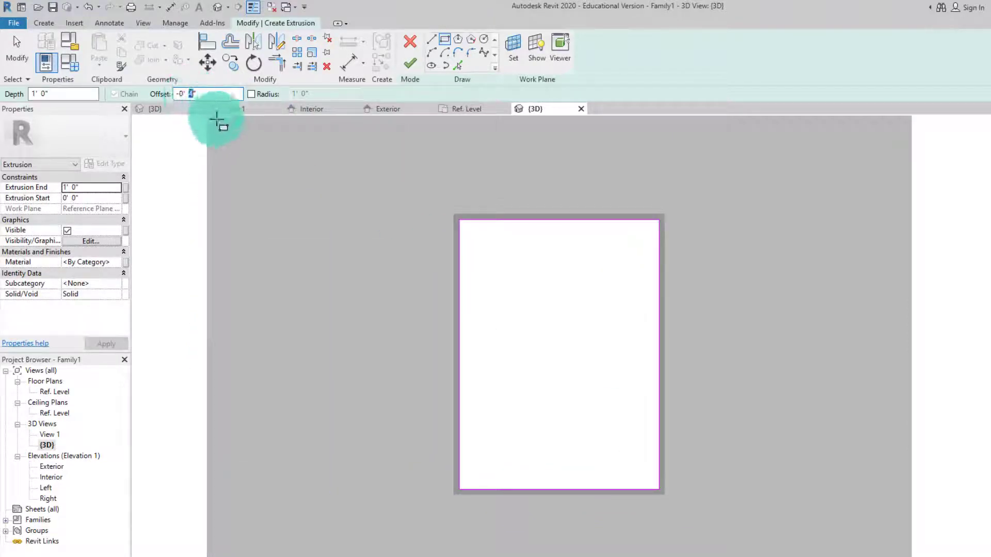
pyautogui.write('3')
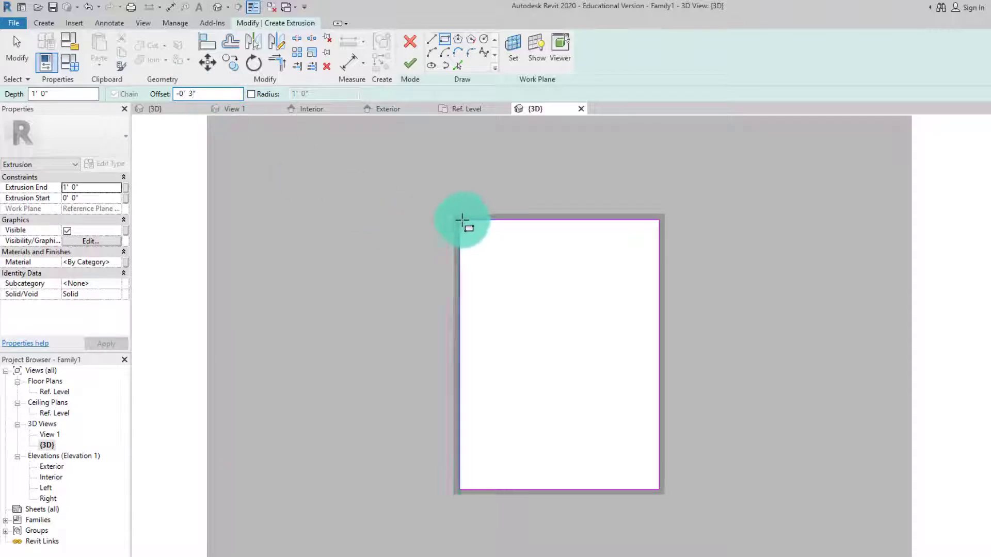
pyautogui.click(462, 220)
pyautogui.click(658, 489)
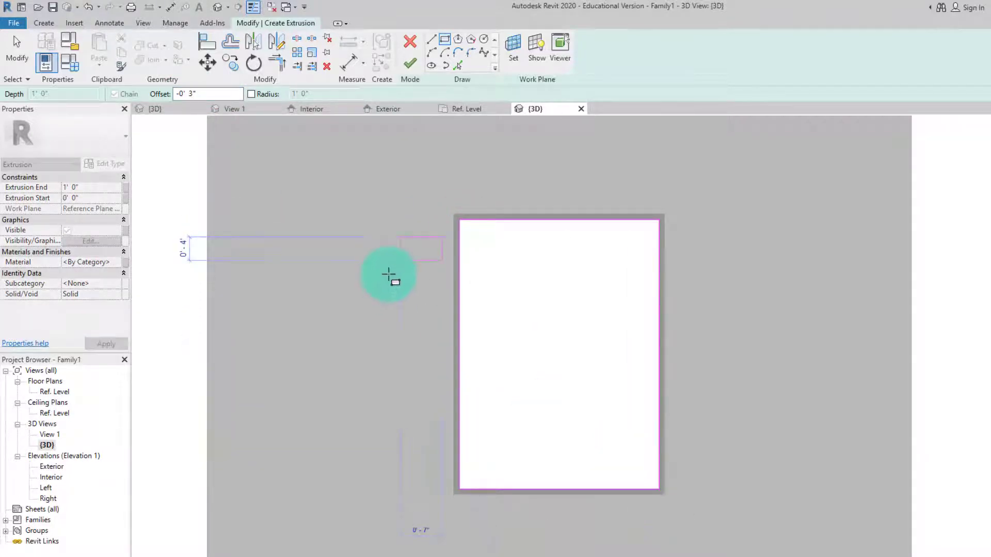
# Set the offset to -0' 2 1/2" and sketch a second rectangle inside the first one.
pyautogui.click(190, 94)
pyautogui.press('BackSpace')
pyautogui.write('2.5')
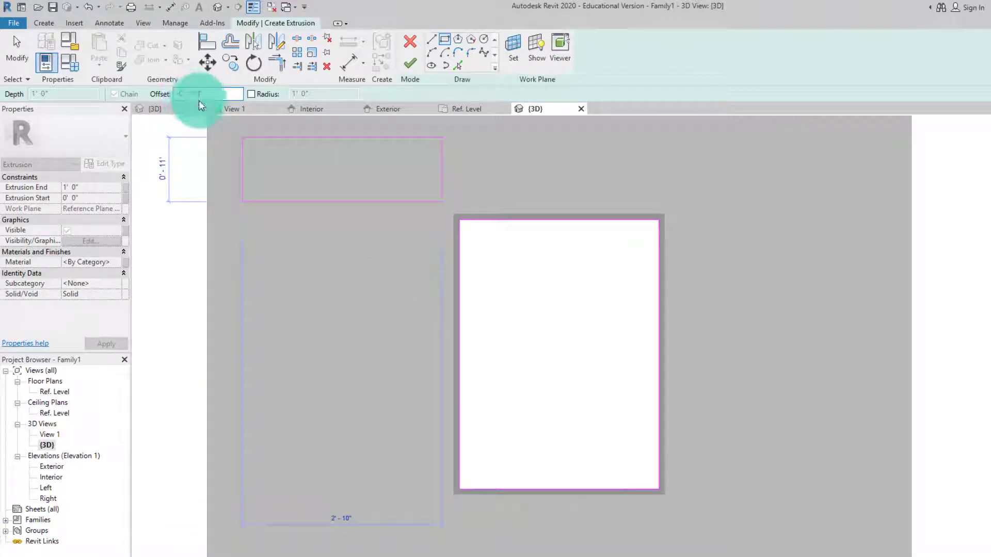
pyautogui.click(660, 490)
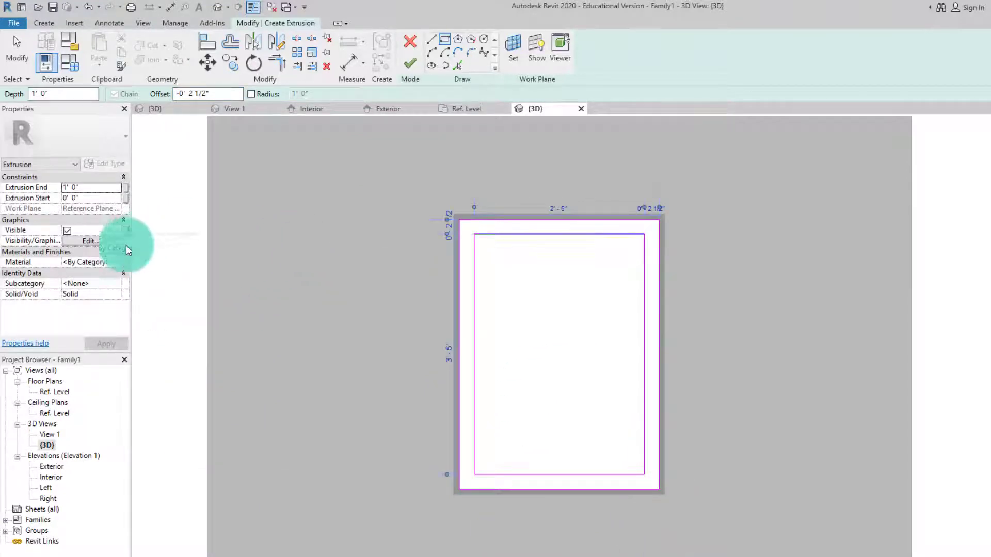
# Set the new extrusion's Extrusion End to 1.5" and apply the change.
pyautogui.click(79, 188)
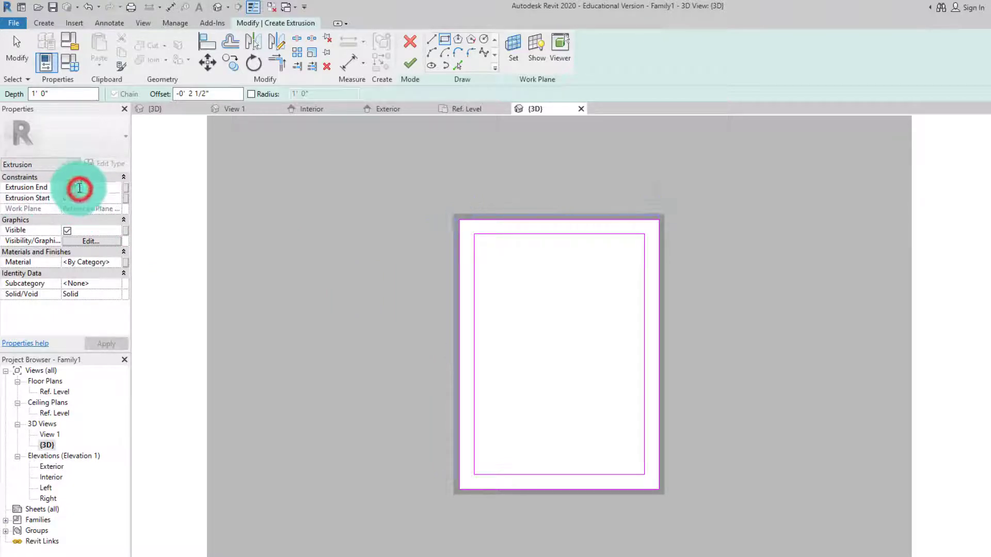
pyautogui.moveTo(79, 188); pyautogui.dragTo(40, 187)
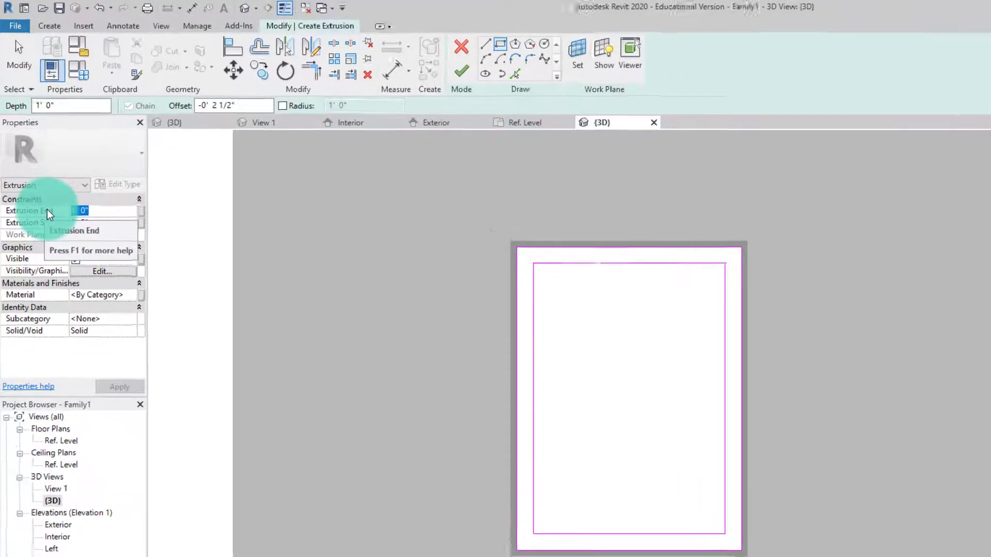
pyautogui.write('1.5')
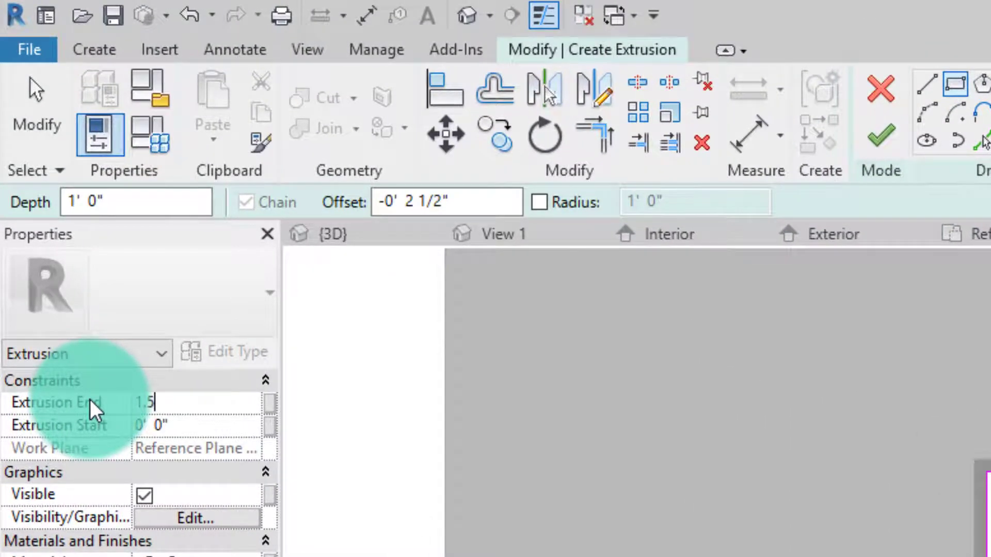
pyautogui.write('"')
pyautogui.click(106, 388)
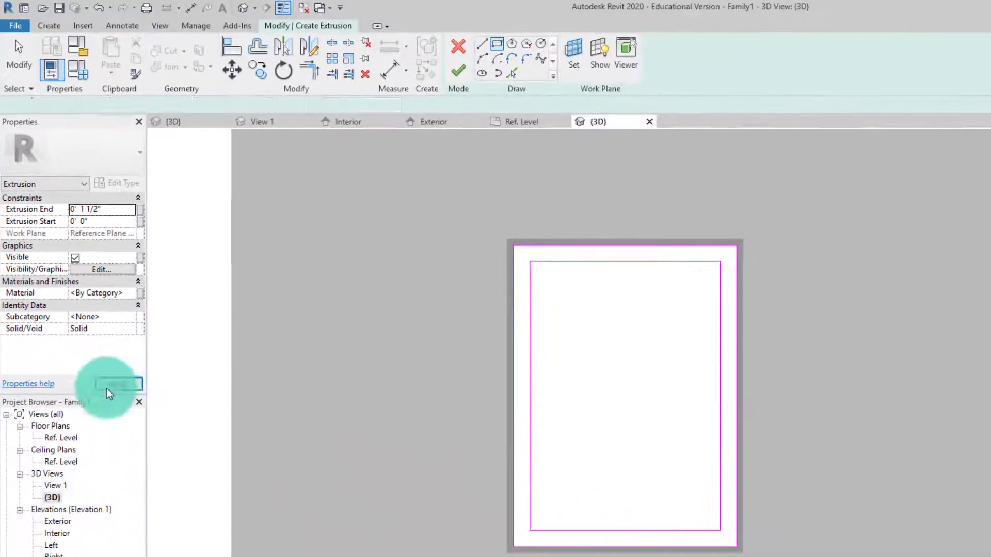
# Assign the Black material to the inner frame extrusion and finish its sketch.
pyautogui.click(132, 294)
pyautogui.click(134, 294)
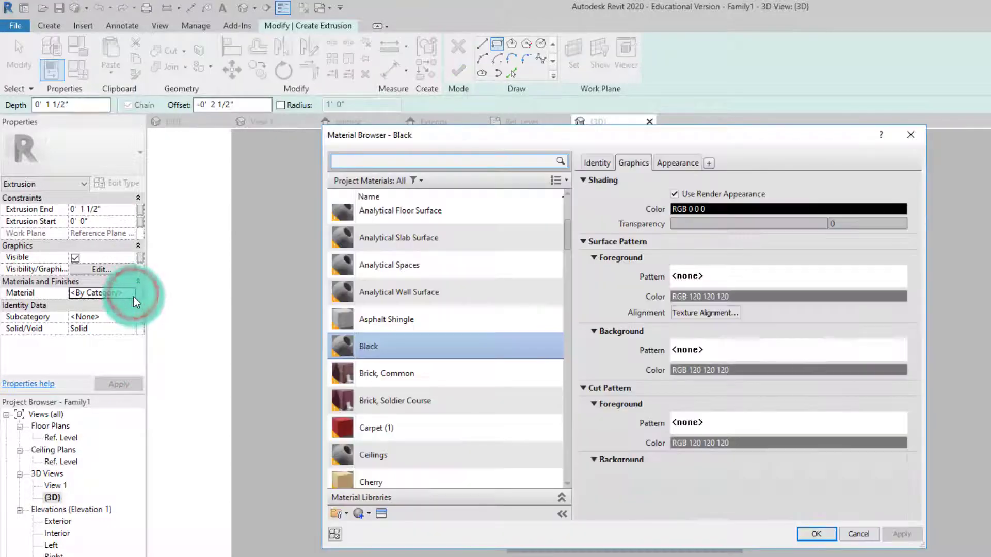
pyautogui.click(390, 344)
pyautogui.click(816, 534)
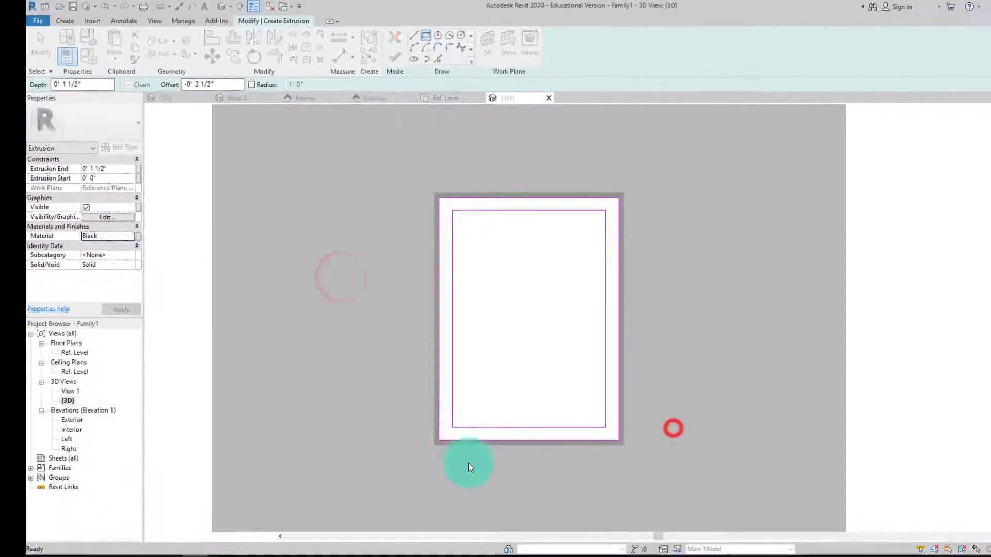
pyautogui.click(393, 62)
pyautogui.click(722, 327)
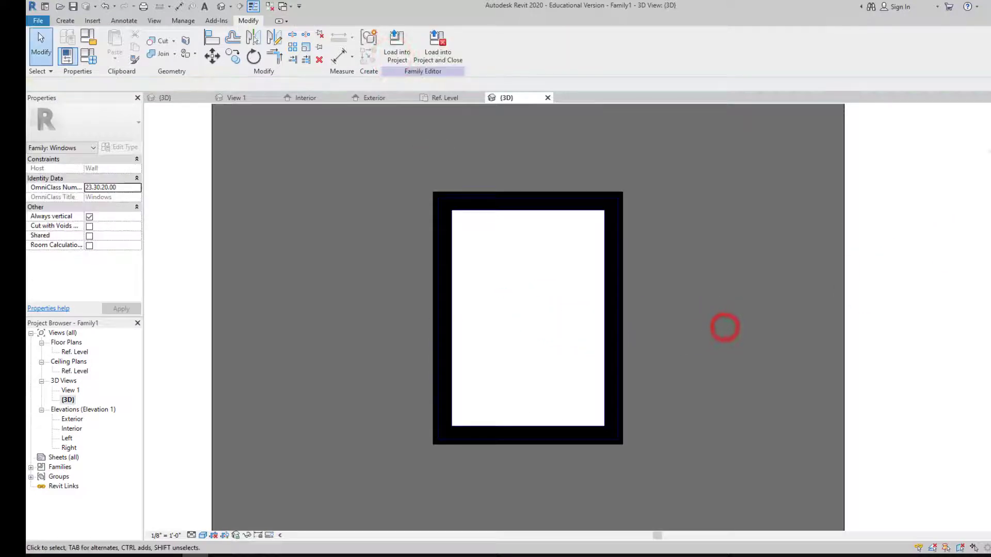
# Examine the inner frame's position within the outer frame from an angled 3D view in Wireframe style.
pyautogui.moveTo(989, 144); pyautogui.dragTo(918, 193)
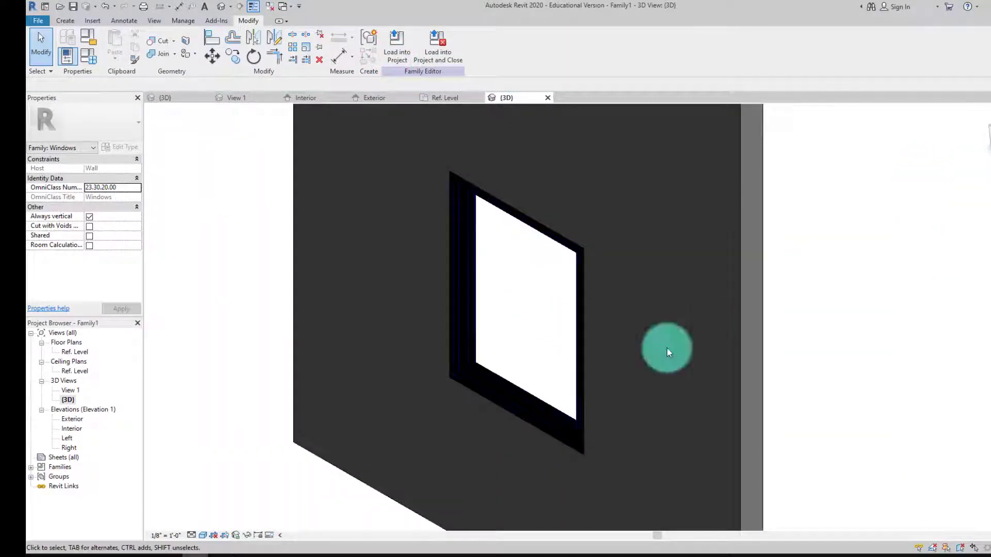
pyautogui.scroll(4, 481, 373)
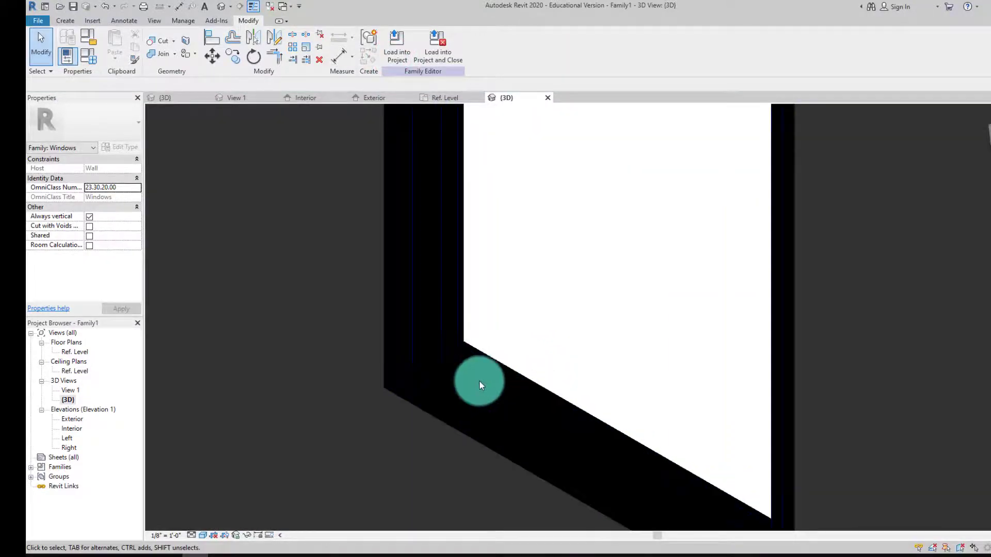
pyautogui.click(205, 536)
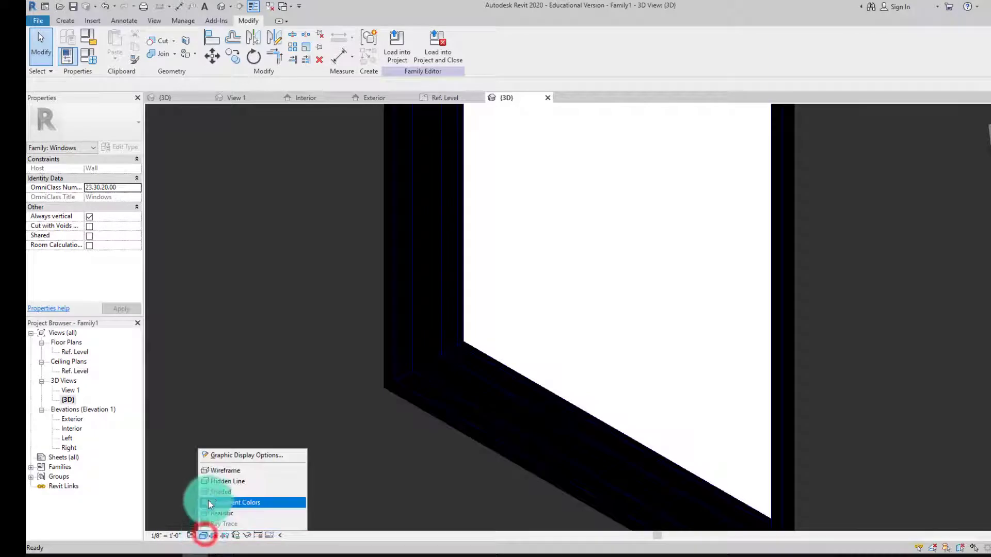
pyautogui.click(222, 475)
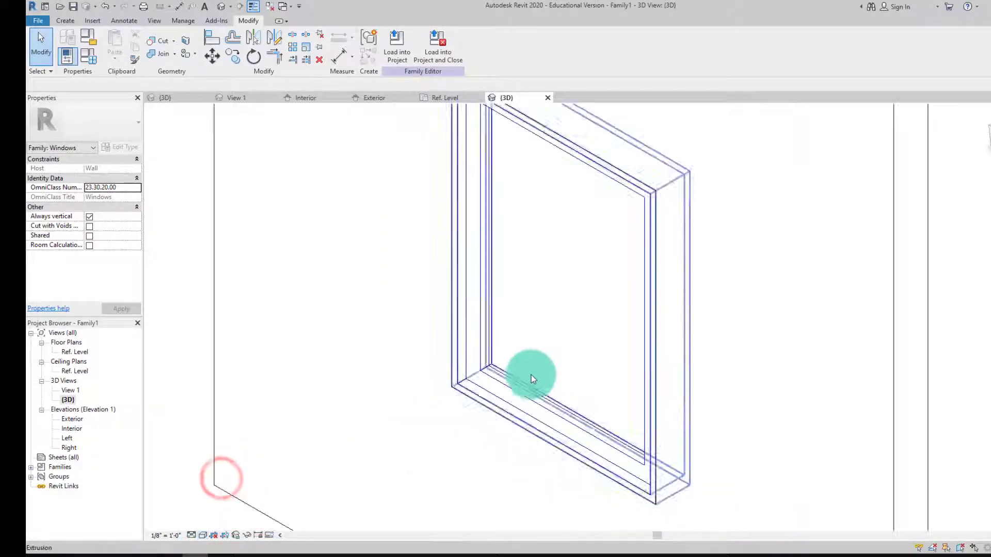
pyautogui.scroll(-2, 534, 367)
pyautogui.scroll(4, 523, 382)
pyautogui.click(497, 401)
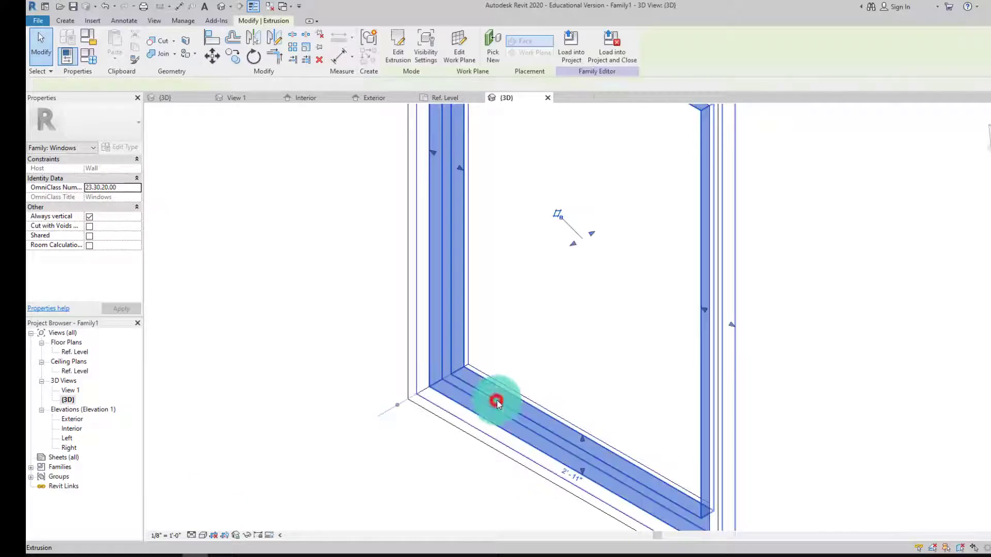
pyautogui.keyDown('shift'); pyautogui.moveTo(613, 361); pyautogui.dragTo(600, 358, button='middle'); pyautogui.keyUp('shift')
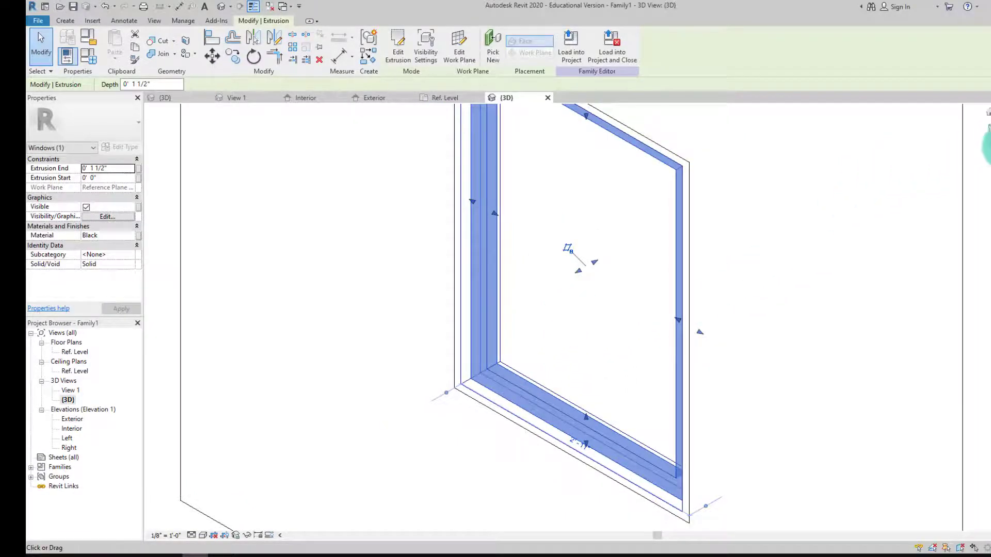
# Return the 3D view to face the window squarely and display it in Shaded style.
pyautogui.click(986, 144)
pyautogui.click(651, 310)
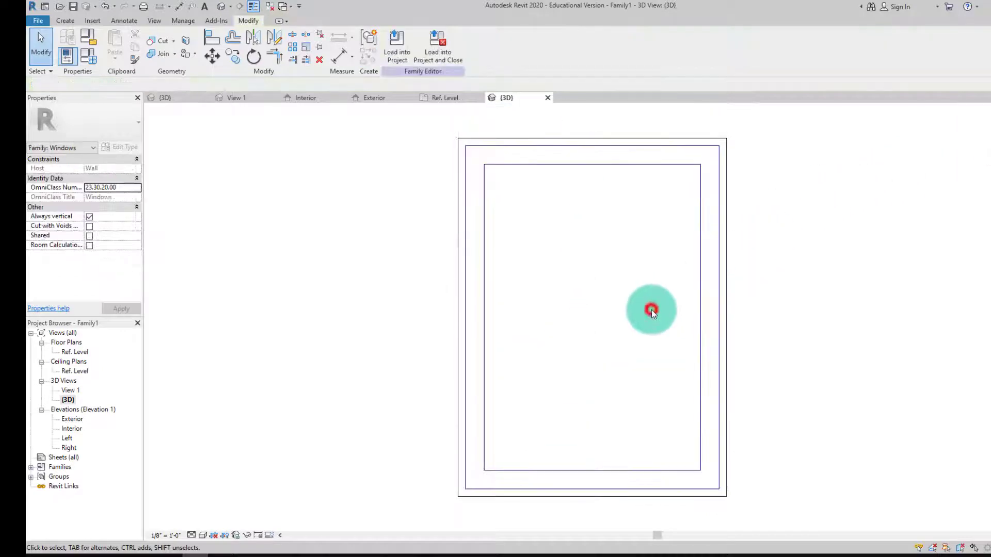
pyautogui.moveTo(651, 310); pyautogui.dragTo(560, 293, button='middle')
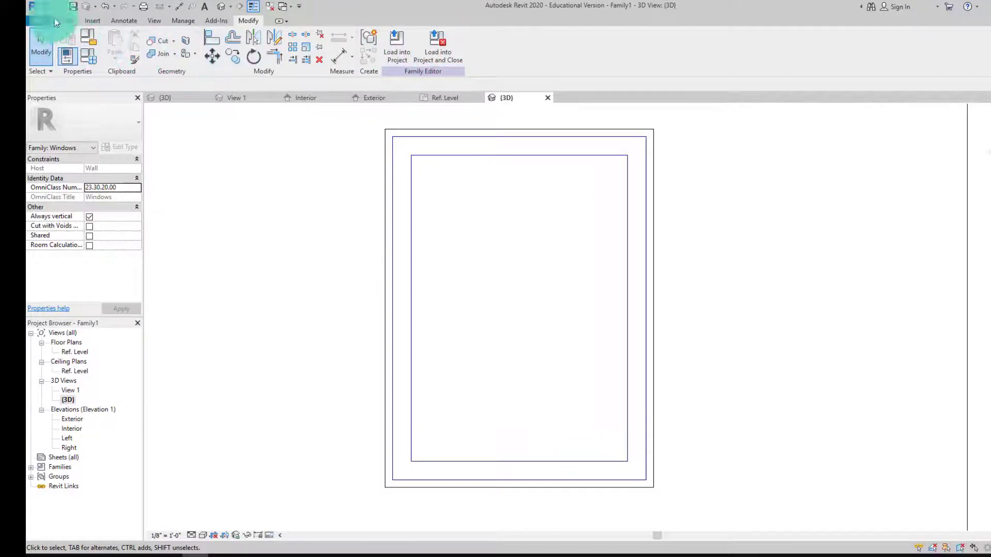
pyautogui.click(203, 535)
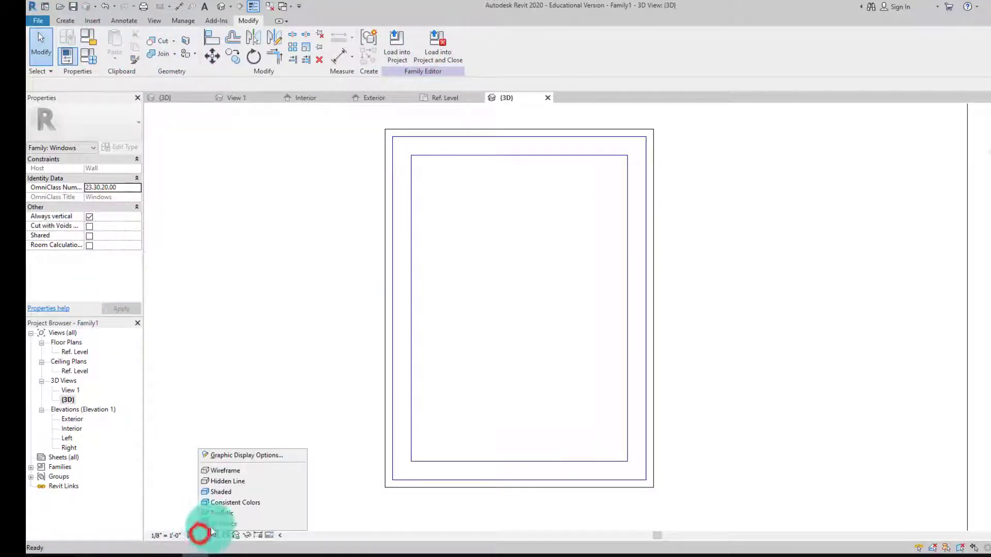
pyautogui.click(215, 492)
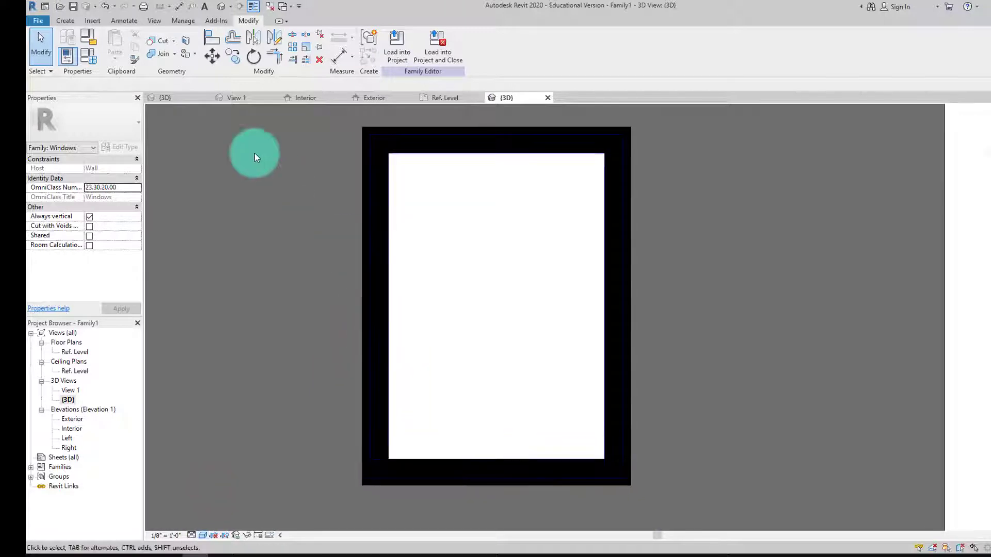
# Start a new extrusion and sketch vertical and horizontal centre lines between the midpoints of the inner frame's inside edges.
pyautogui.click(63, 20)
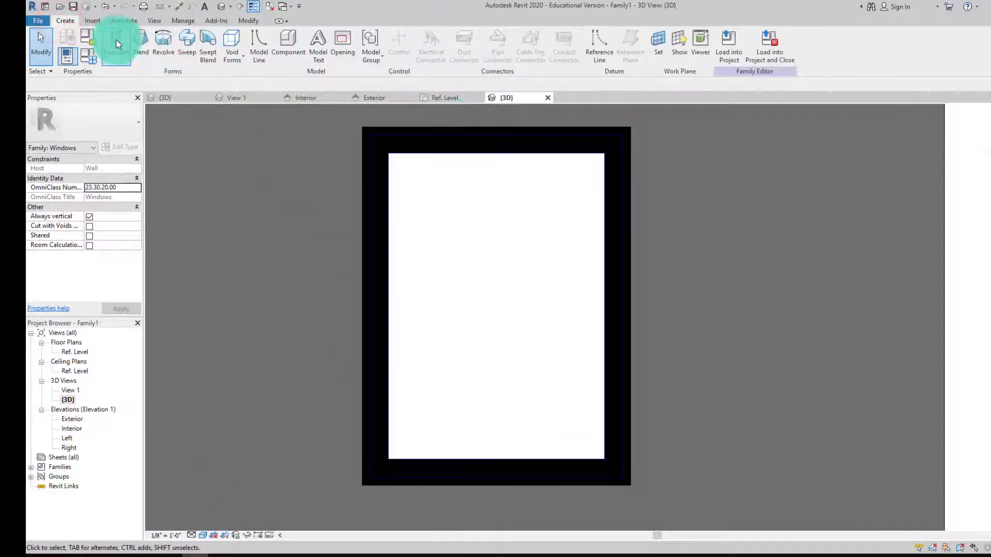
pyautogui.click(117, 42)
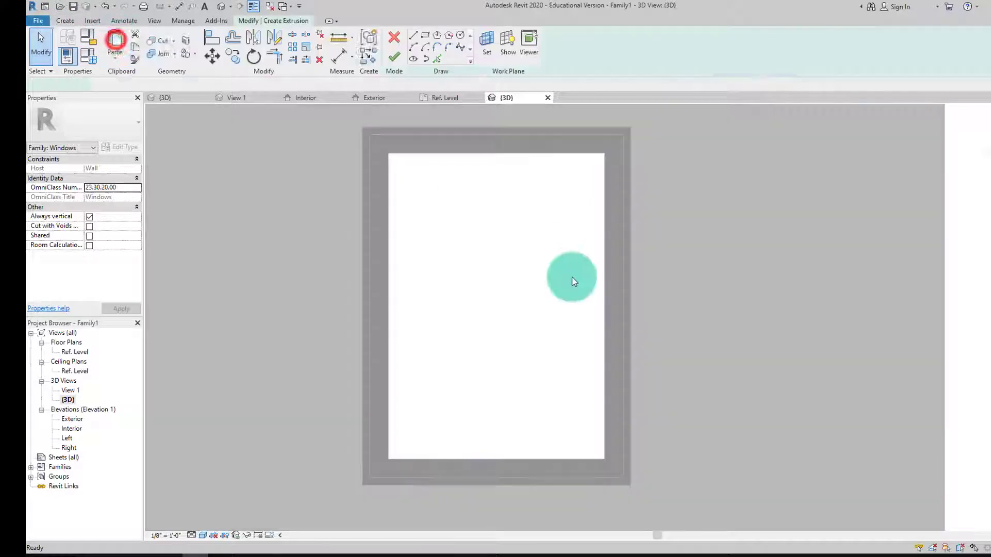
pyautogui.click(496, 150)
pyautogui.click(497, 460)
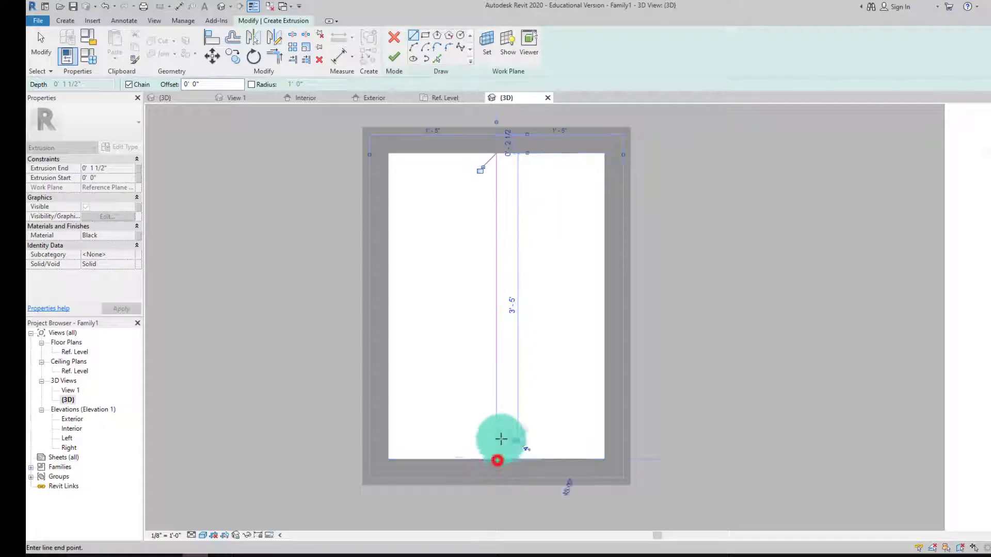
pyautogui.press('Escape')
pyautogui.press('Escape')
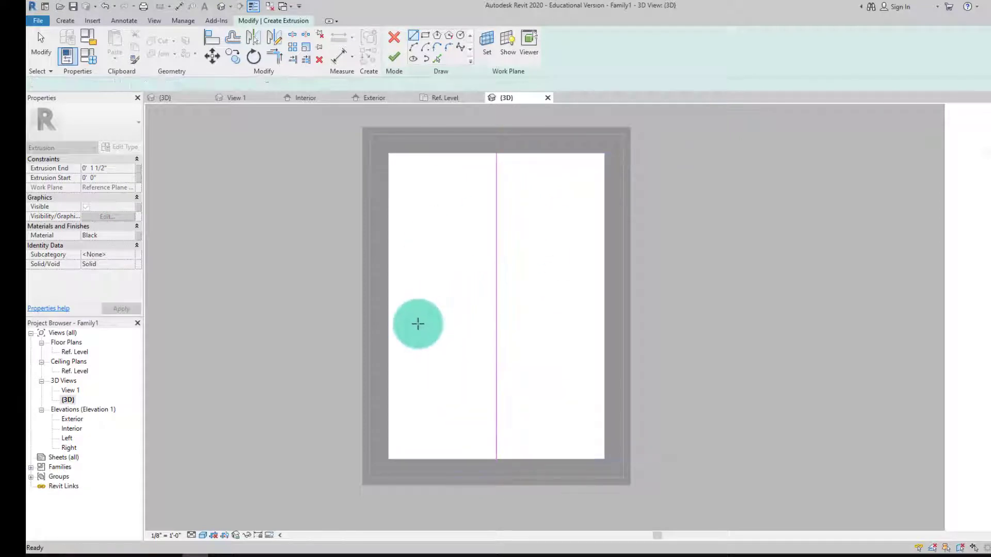
pyautogui.click(388, 308)
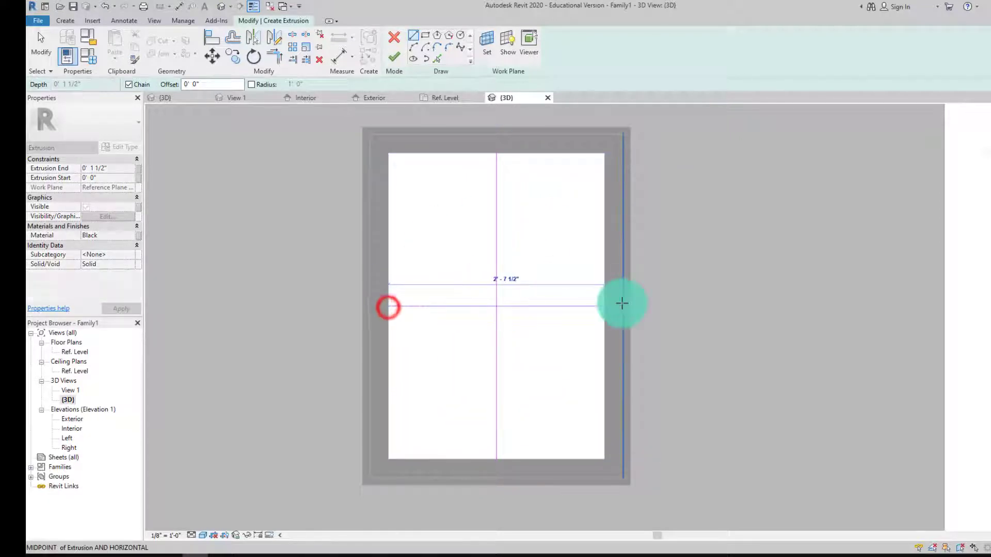
pyautogui.click(606, 306)
pyautogui.press('Escape')
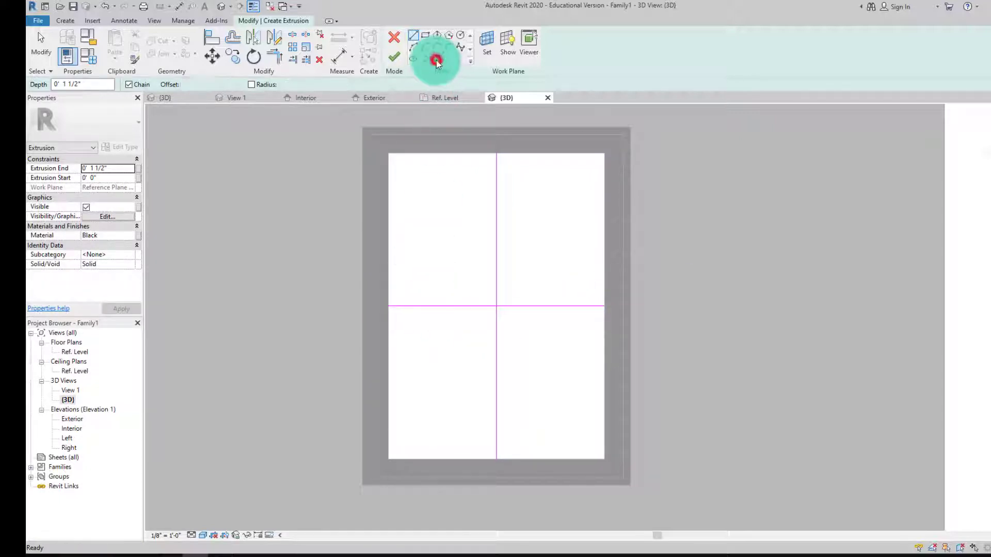
# Offset the vertical and horizontal centre lines by .5" to both sides using Pick Lines.
pyautogui.click(436, 58)
pyautogui.click(191, 84)
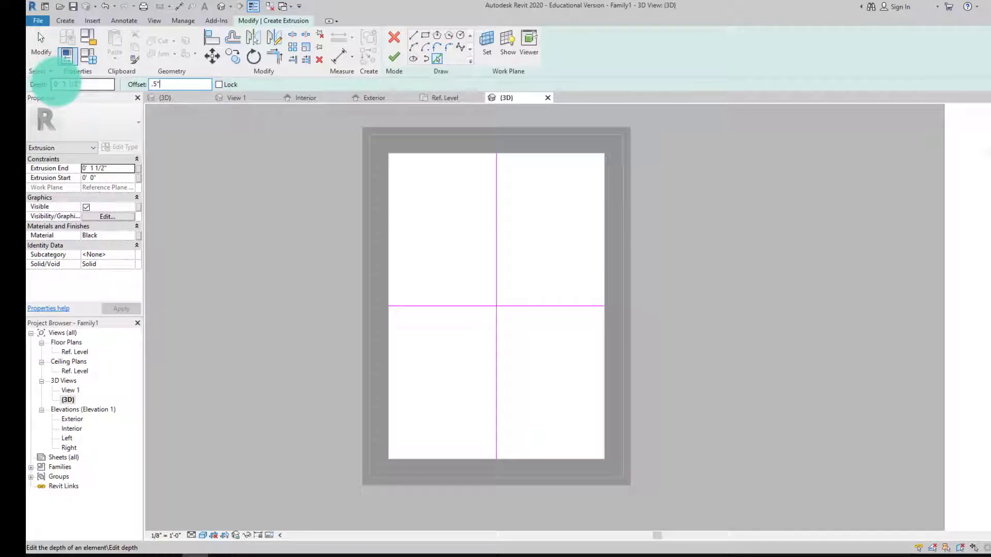
pyautogui.write('.5"')
pyautogui.click(480, 305)
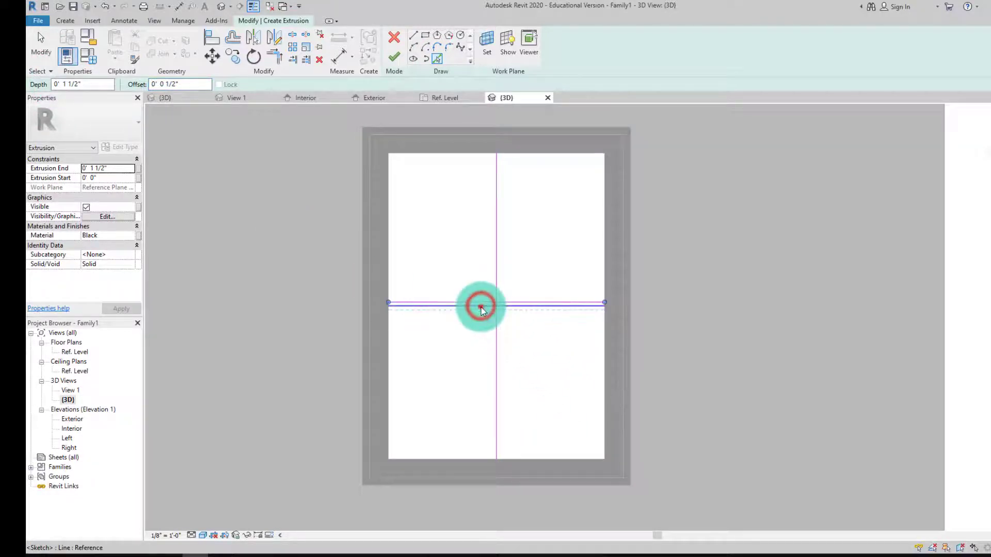
pyautogui.click(496, 287)
pyautogui.scroll(3, 505, 310)
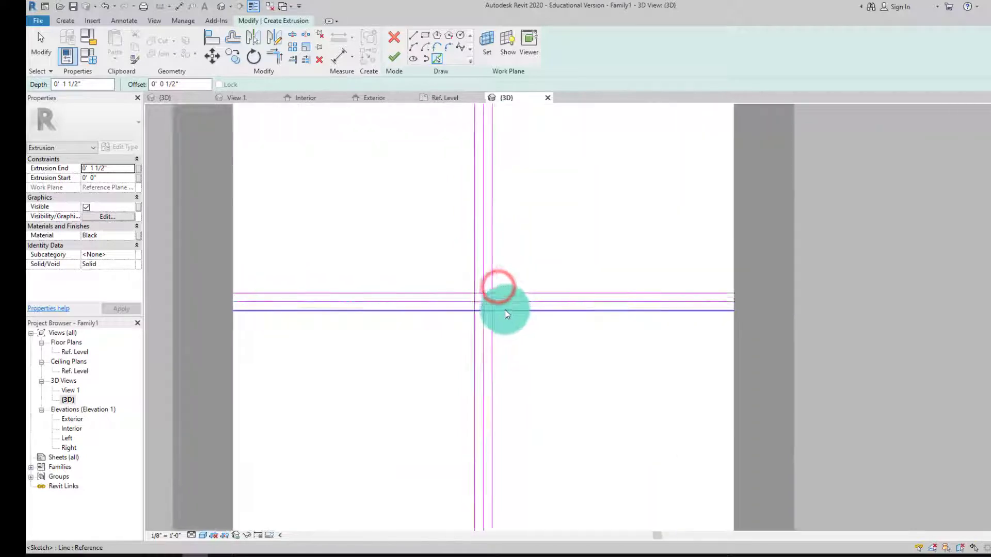
pyautogui.scroll(6, 496, 306)
pyautogui.press('Escape')
# Delete the original vertical and horizontal centre lines, keeping only the offset pairs.
pyautogui.scroll(-5, 504, 297)
pyautogui.moveTo(505, 314); pyautogui.dragTo(503, 382, button='middle')
pyautogui.scroll(4, 500, 376)
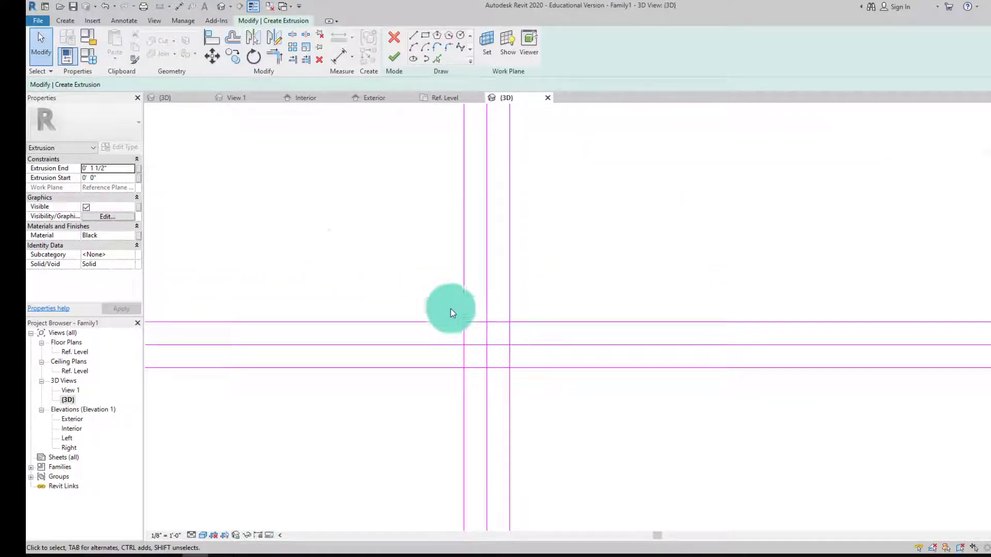
pyautogui.click(489, 349)
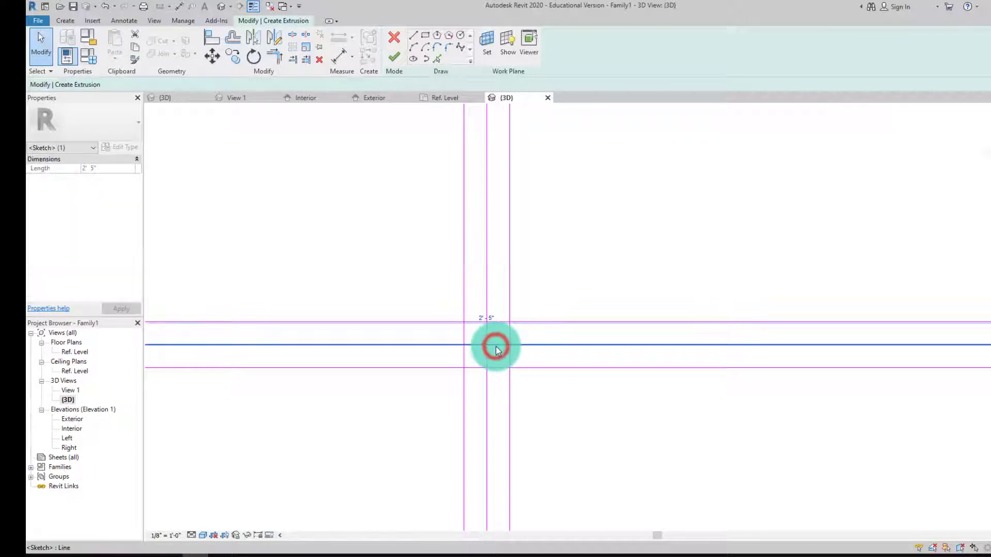
pyautogui.press('Delete')
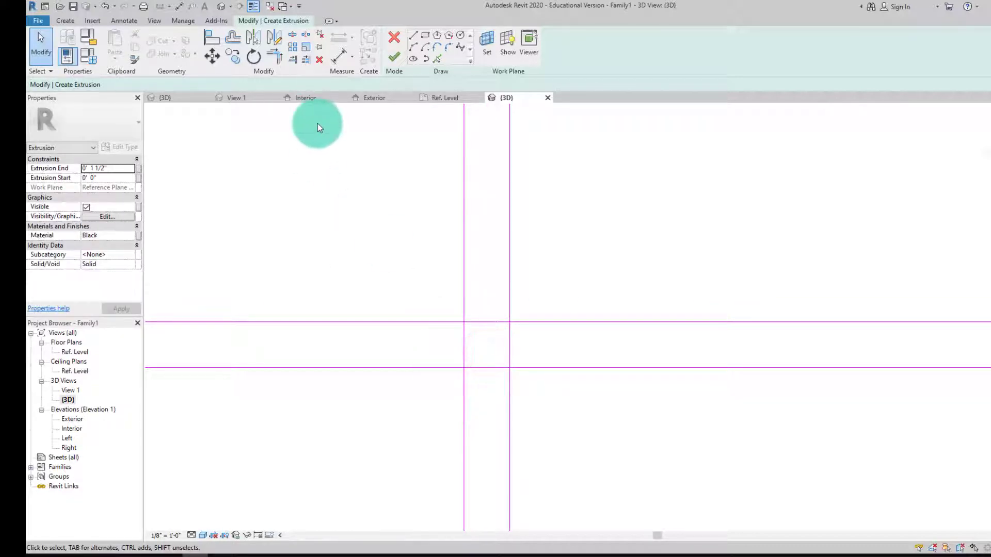
# Split the four offset lines inside the square where the two bars cross.
pyautogui.click(295, 35)
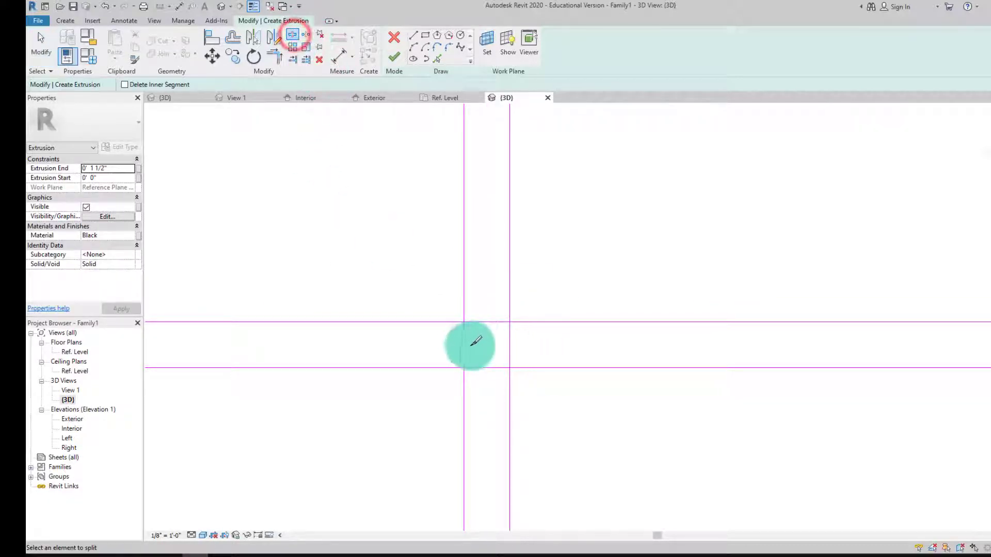
pyautogui.click(466, 343)
pyautogui.click(482, 320)
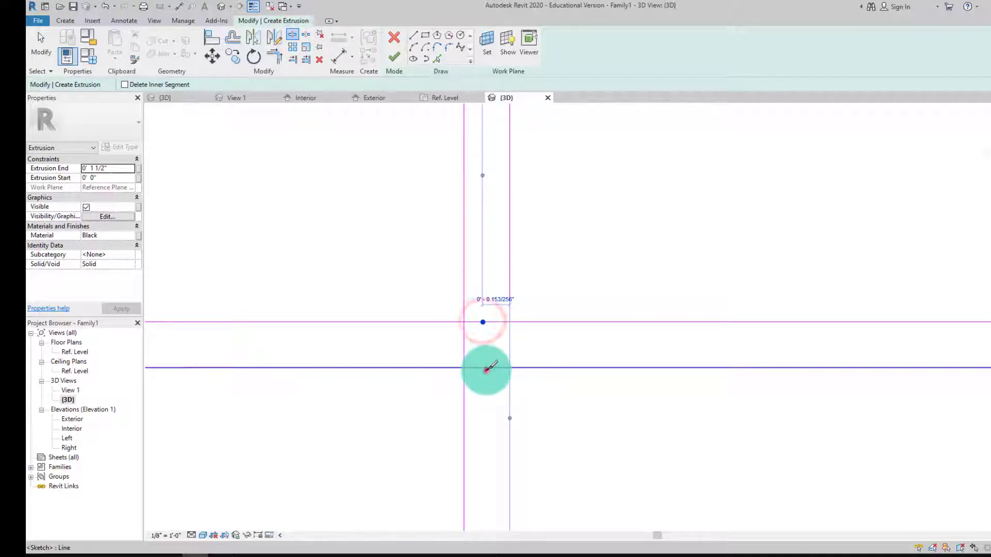
pyautogui.click(486, 369)
pyautogui.click(509, 349)
# Trim the split lines into four corners at the crossing to form a cross-shaped grille outline.
pyautogui.click(274, 55)
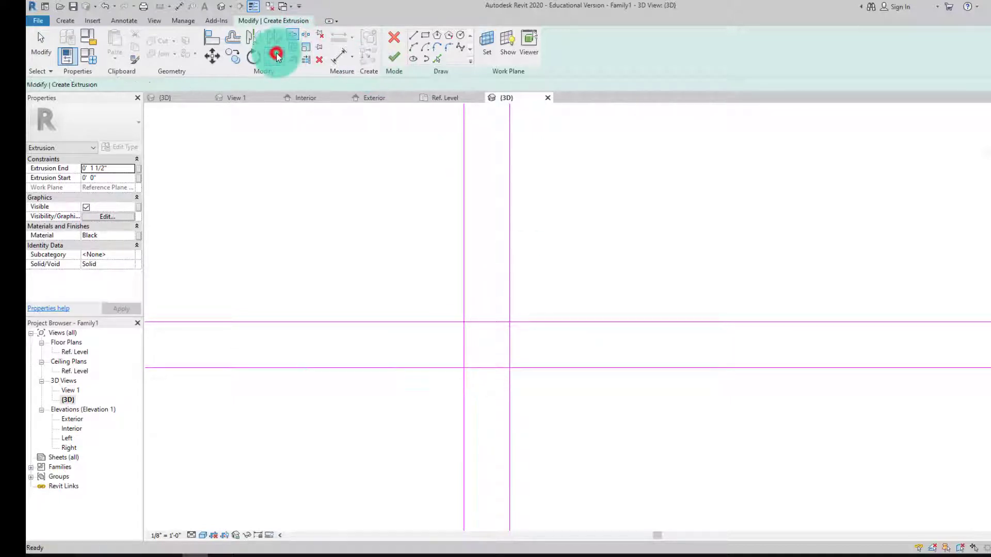
pyautogui.click(510, 227)
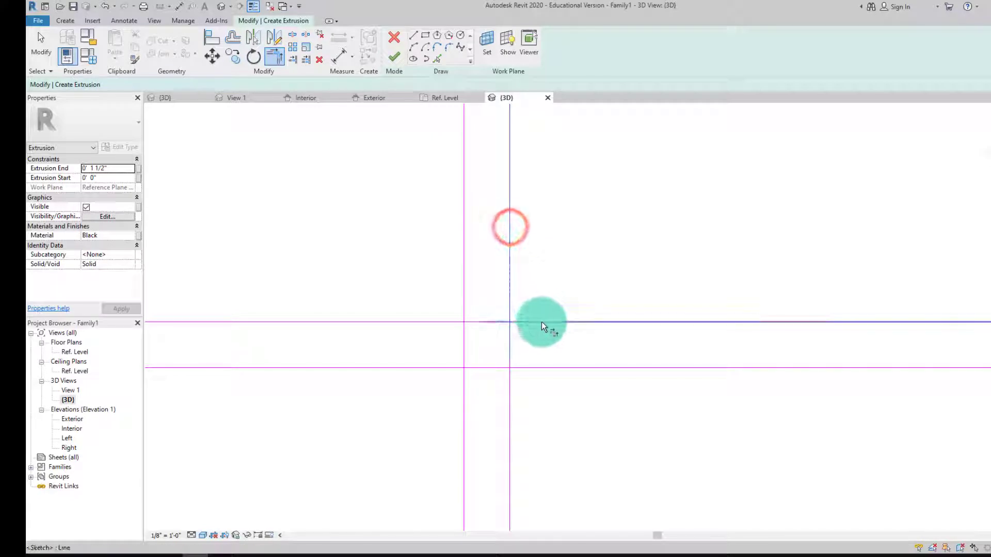
pyautogui.click(542, 322)
pyautogui.click(547, 370)
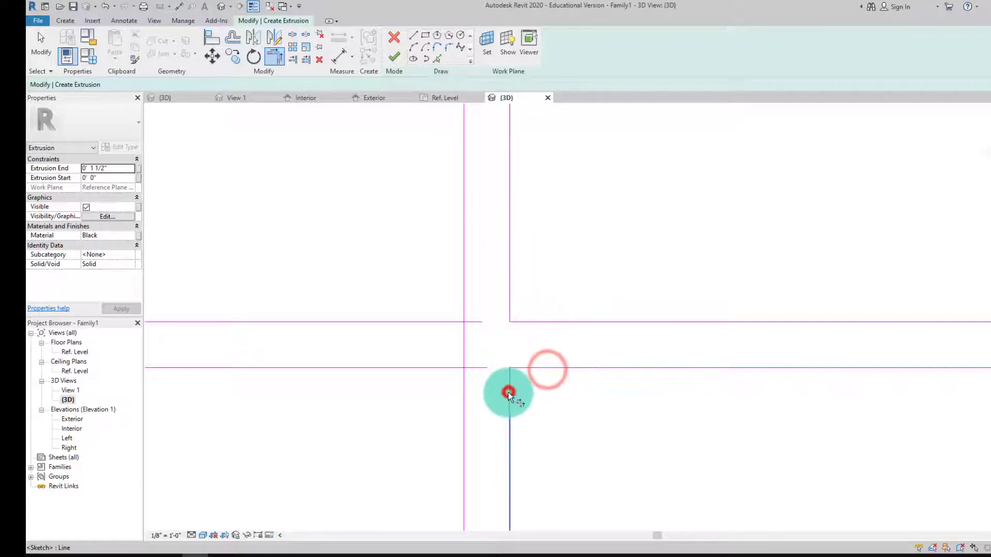
pyautogui.click(509, 394)
pyautogui.click(464, 398)
pyautogui.click(452, 368)
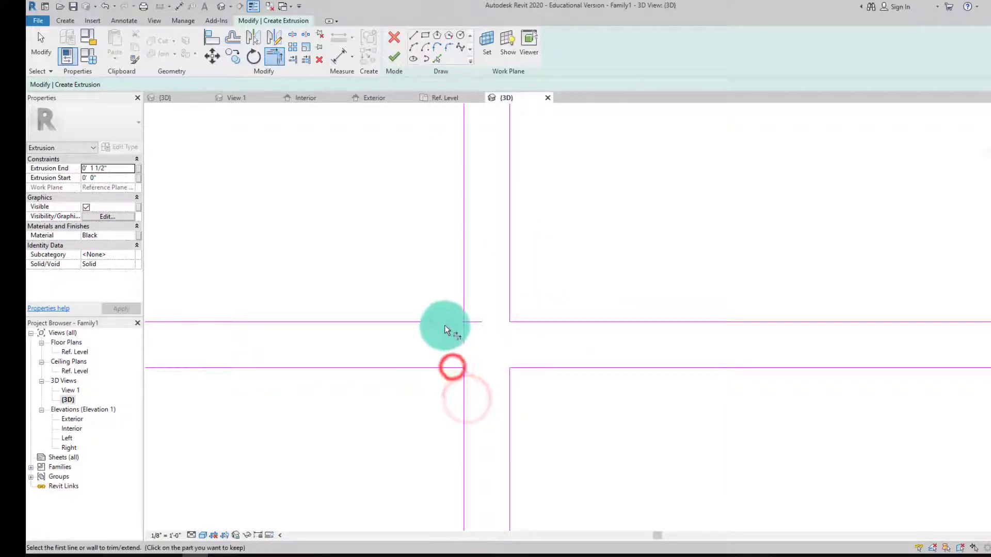
pyautogui.click(444, 325)
pyautogui.click(462, 301)
pyautogui.scroll(-3, 513, 310)
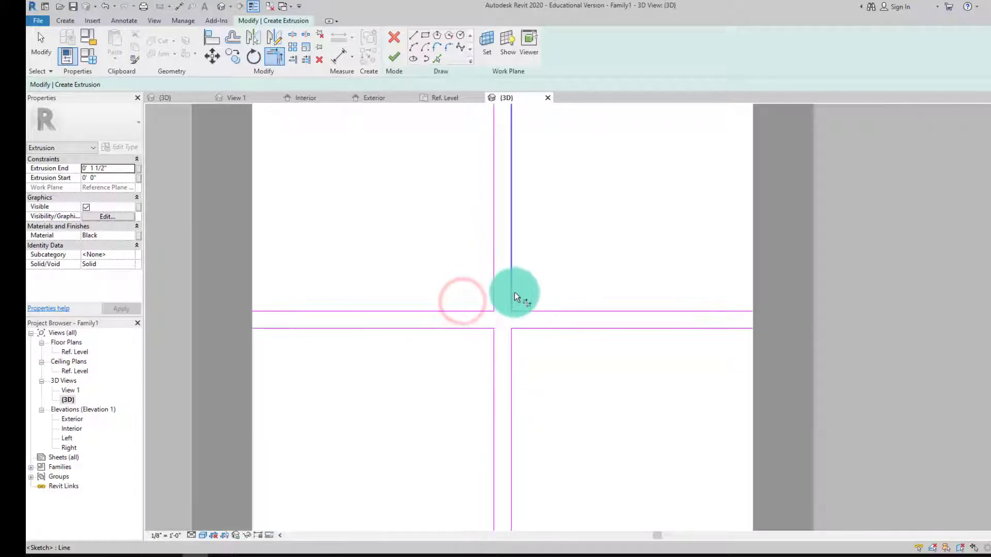
pyautogui.scroll(-2, 515, 295)
pyautogui.click(504, 316)
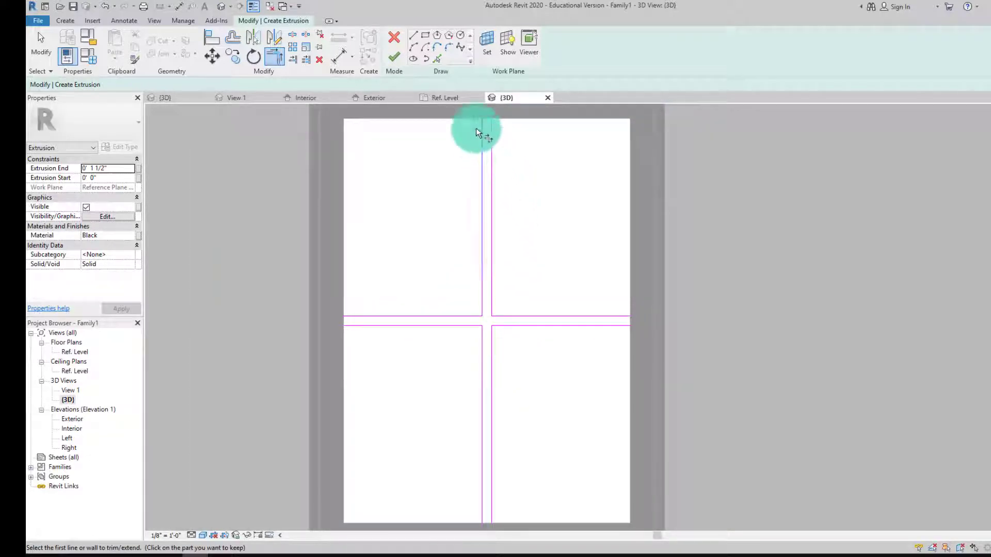
pyautogui.click(329, 123)
# Close the cross-shaped grille outline with a short line across each of its four open ends.
pyautogui.click(414, 35)
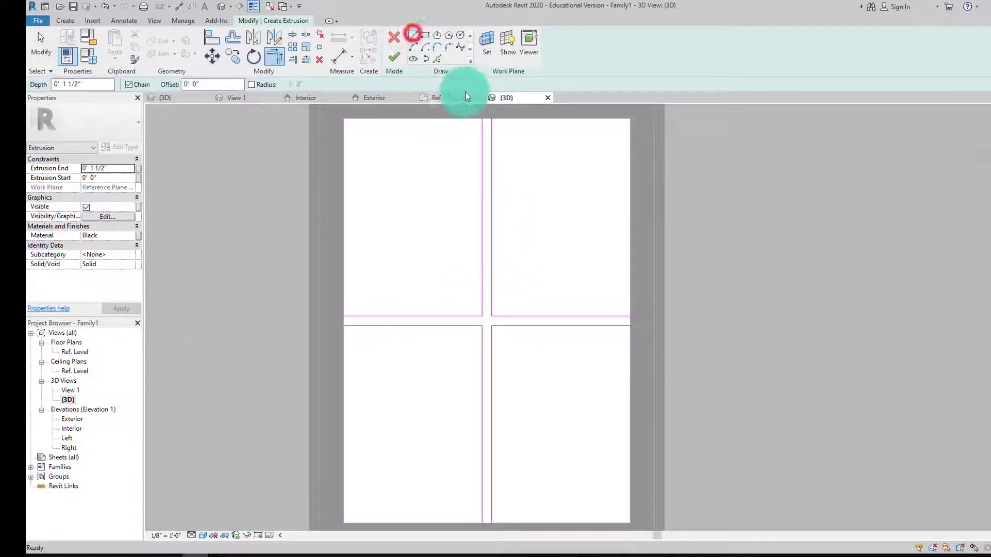
pyautogui.click(482, 118)
pyautogui.click(492, 118)
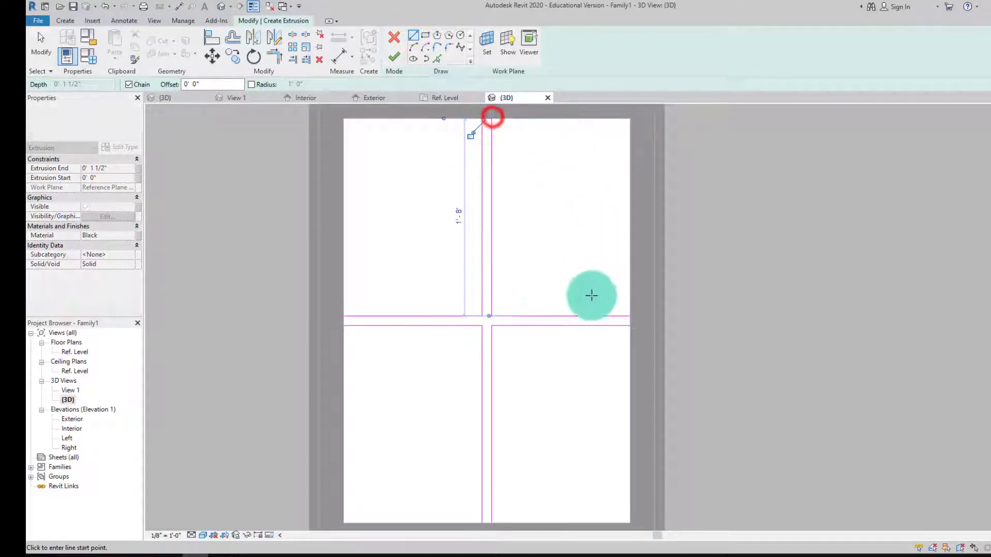
pyautogui.click(634, 316)
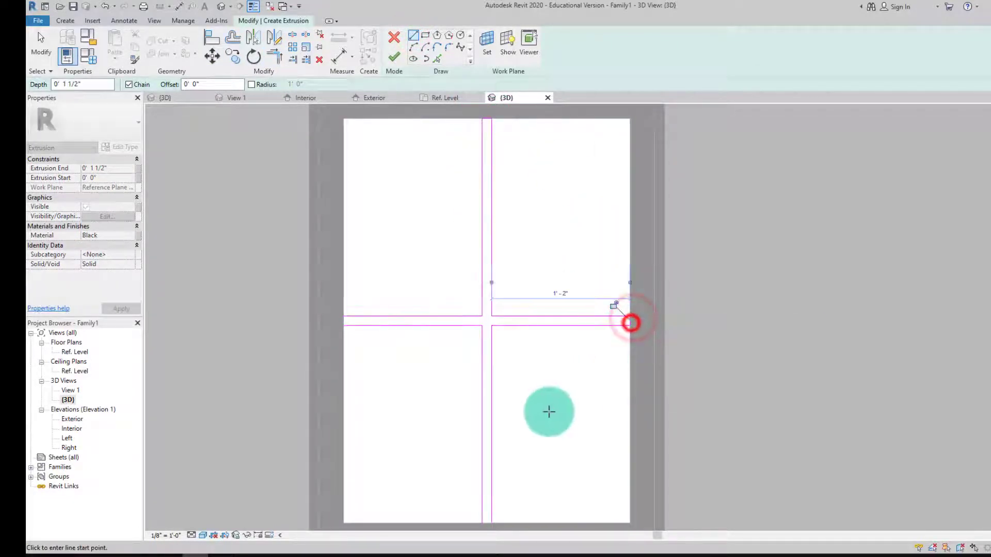
pyautogui.click(492, 522)
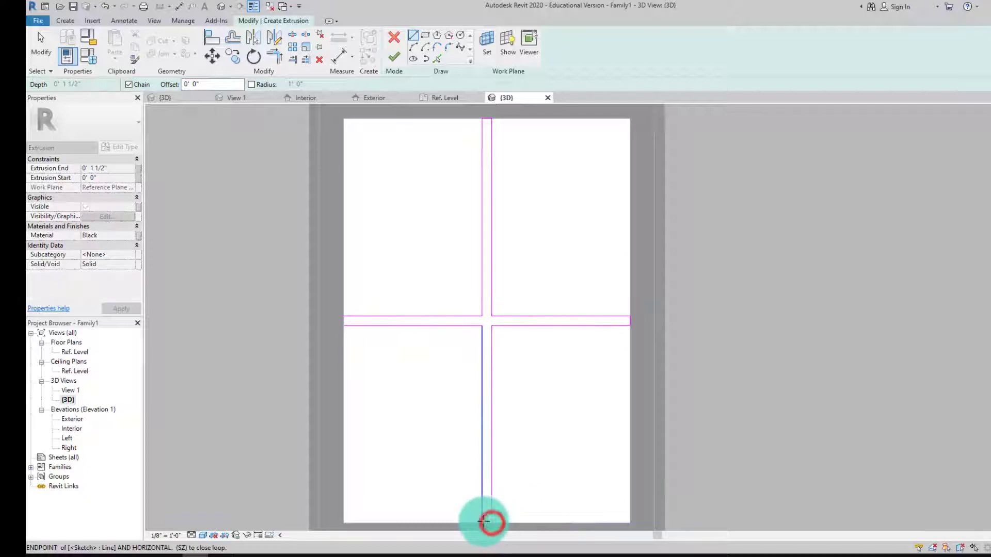
pyautogui.click(342, 317)
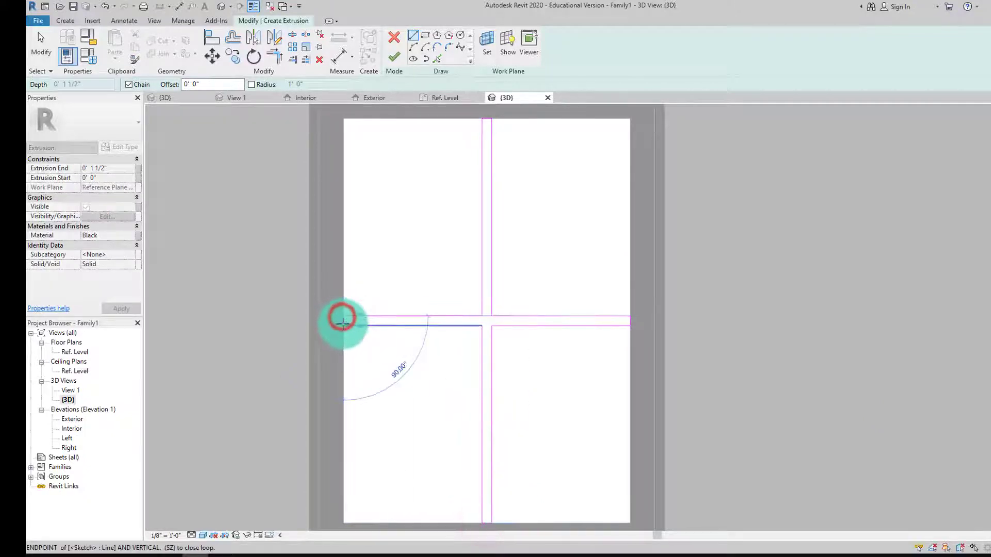
pyautogui.click(343, 318)
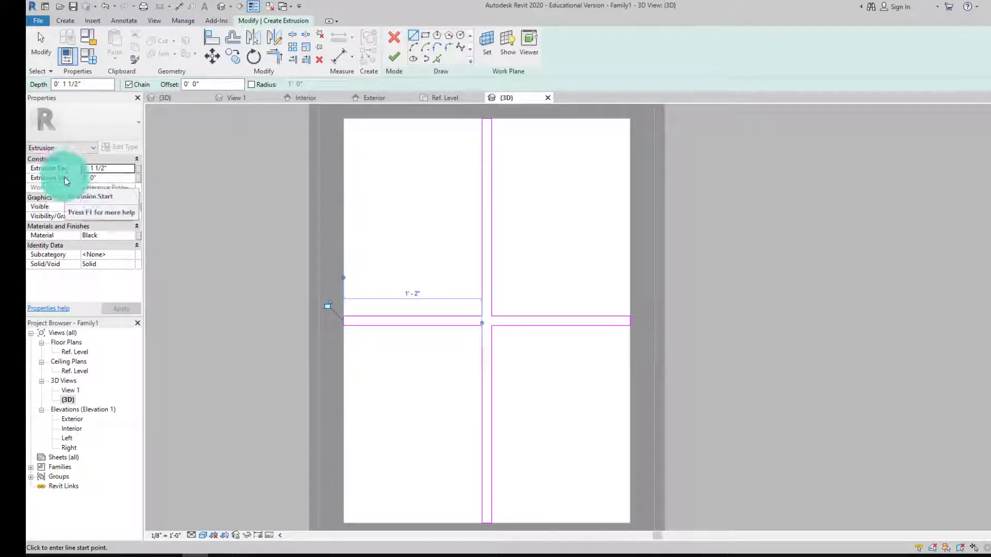
# Set the grille's extrusion end to 1" and its extrusion start to 1/2", and finish the extrusion.
pyautogui.click(104, 170)
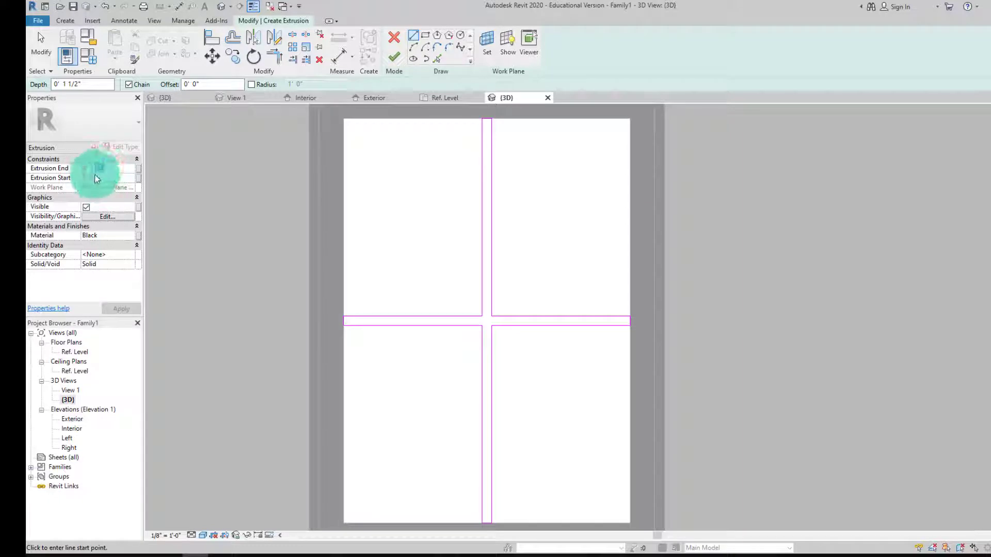
pyautogui.press('BackSpace')
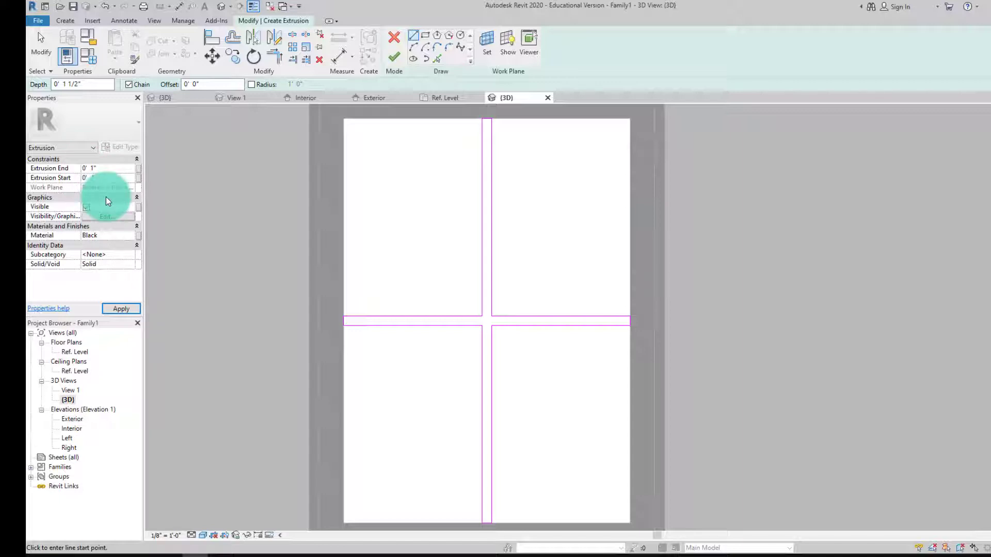
pyautogui.write('1/2')
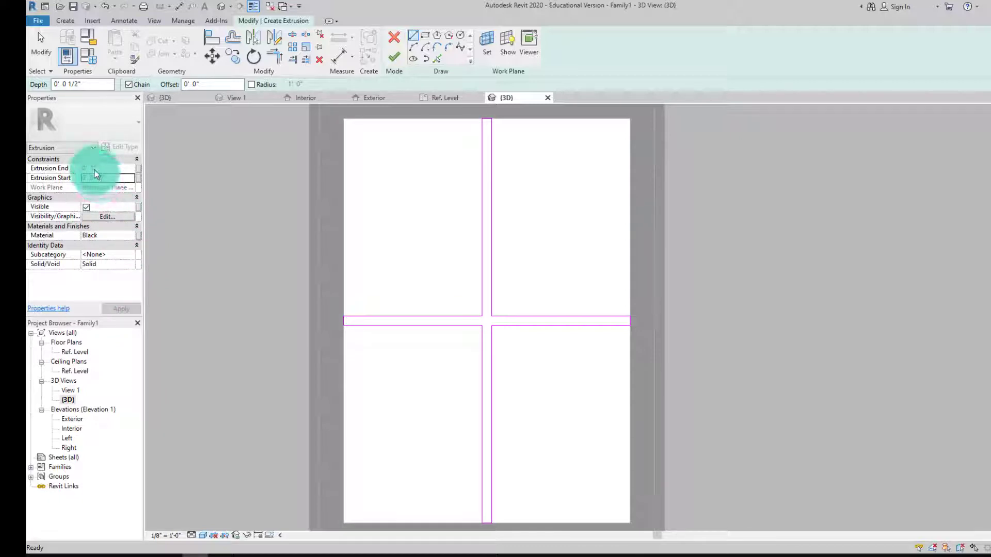
pyautogui.click(98, 169)
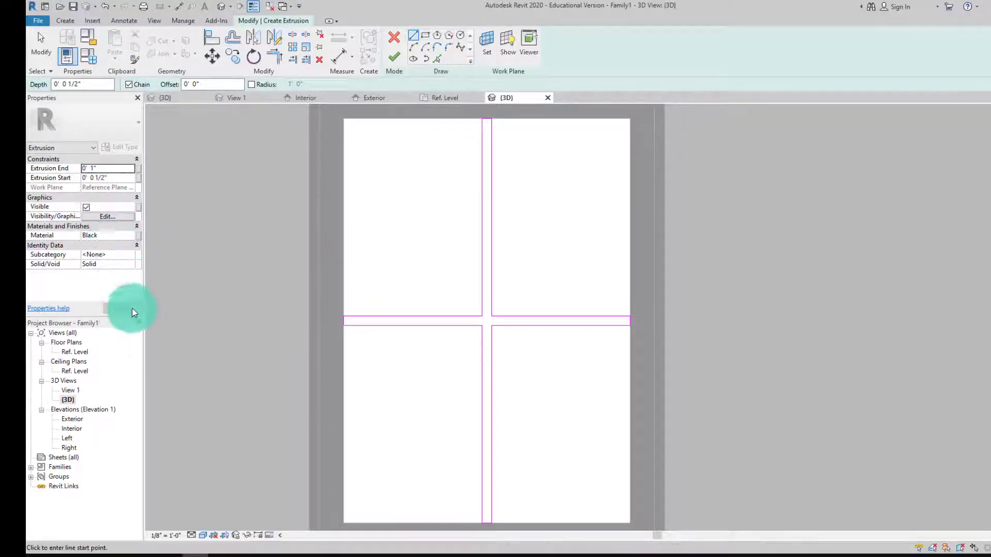
pyautogui.click(396, 61)
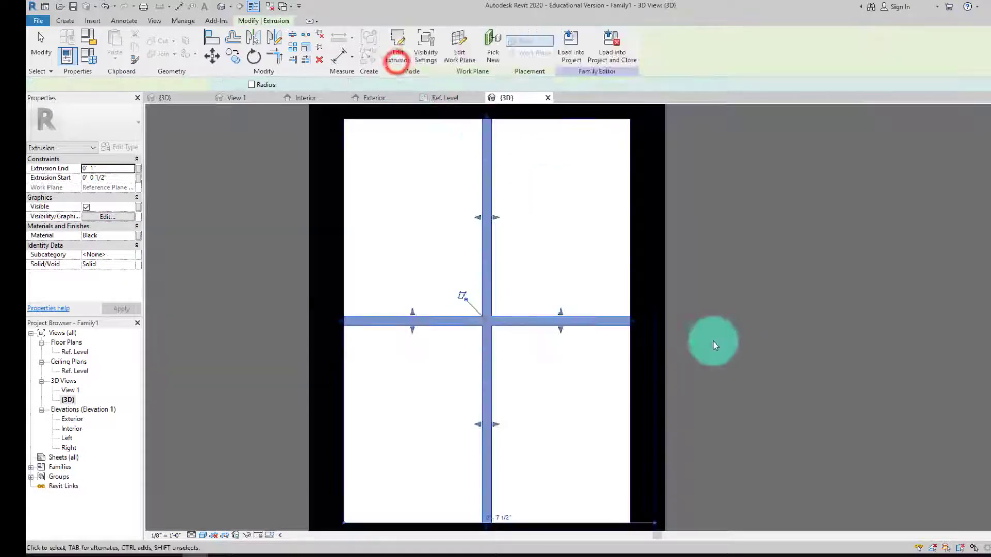
# Change the finished grille's extrusion start to 1/4".
pyautogui.click(736, 332)
pyautogui.click(962, 150)
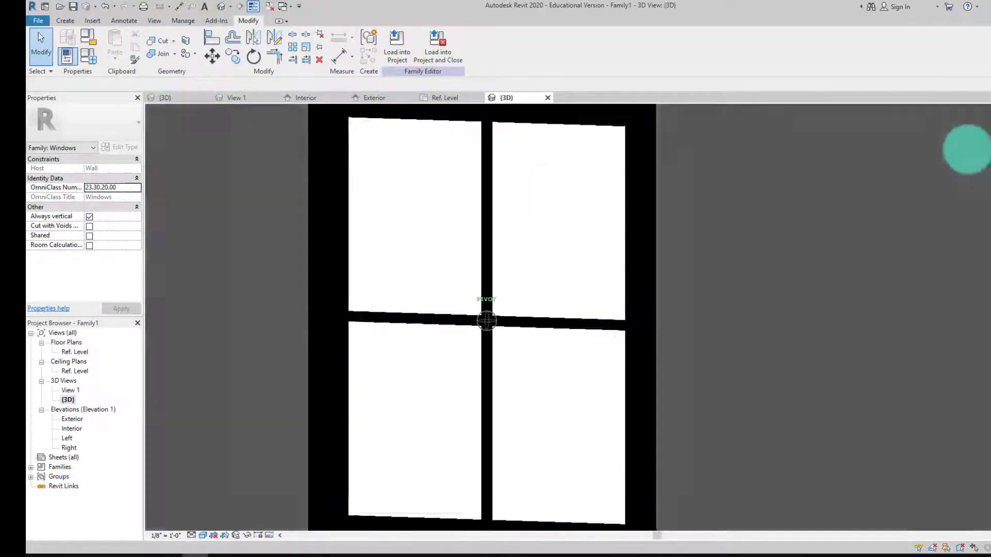
pyautogui.scroll(5, 414, 255)
pyautogui.scroll(1, 414, 255)
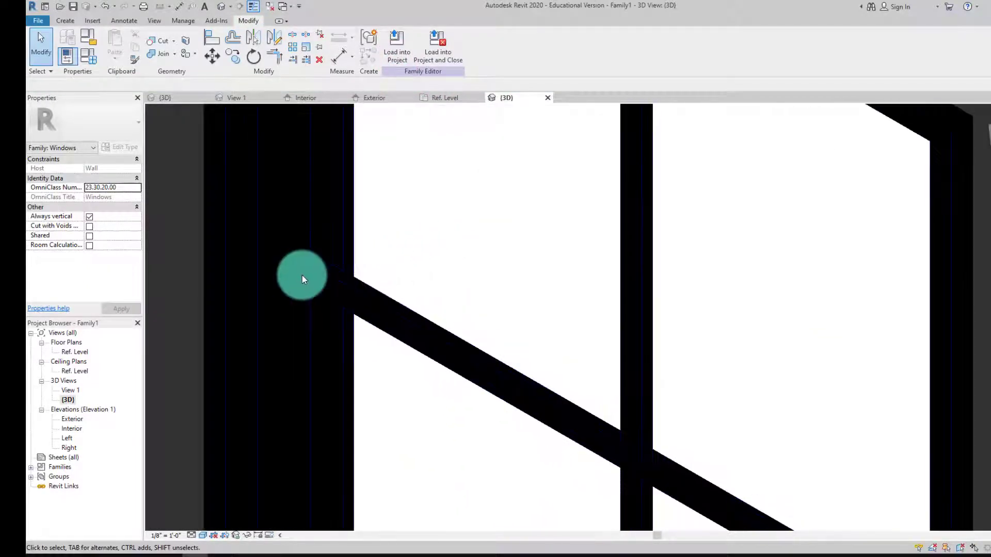
pyautogui.click(332, 274)
pyautogui.click(107, 178)
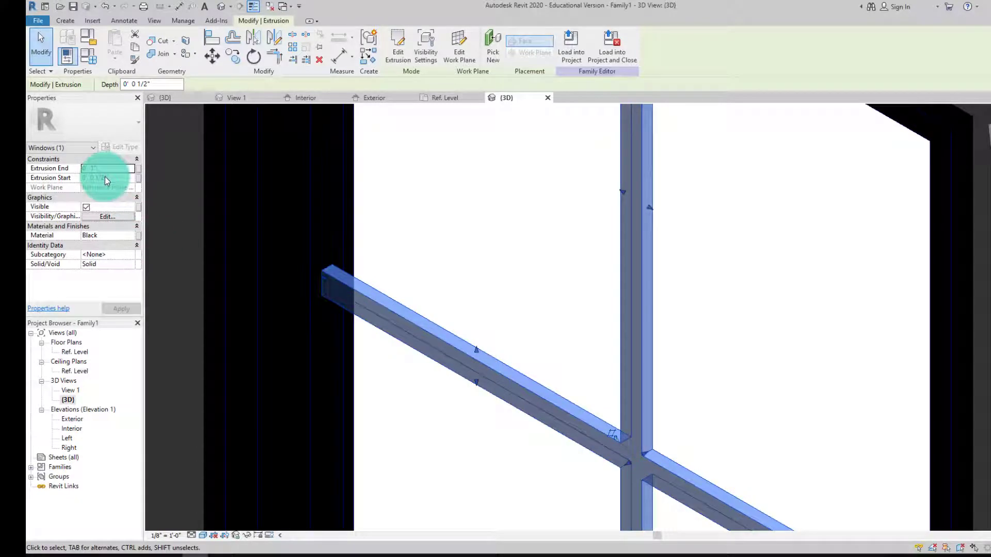
pyautogui.click(591, 348)
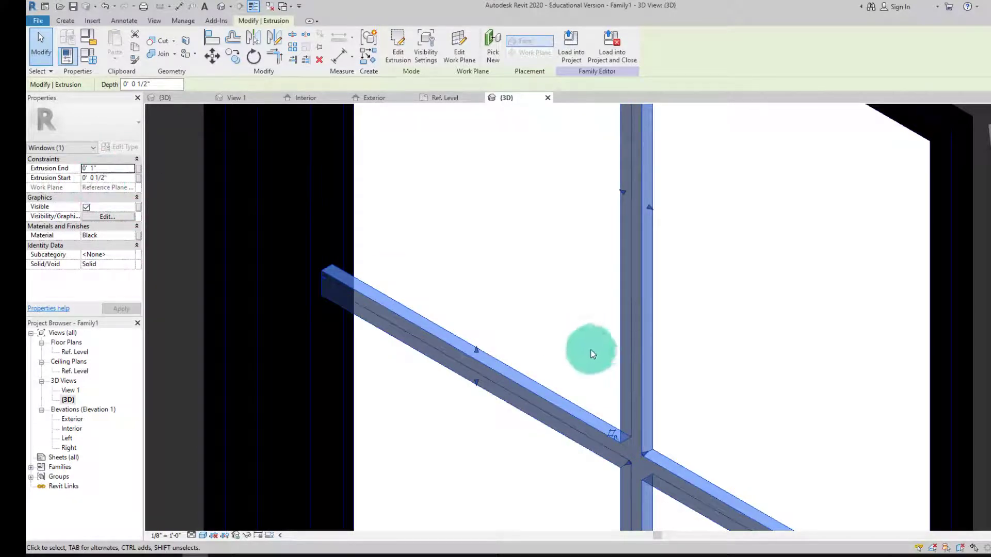
pyautogui.click(102, 179)
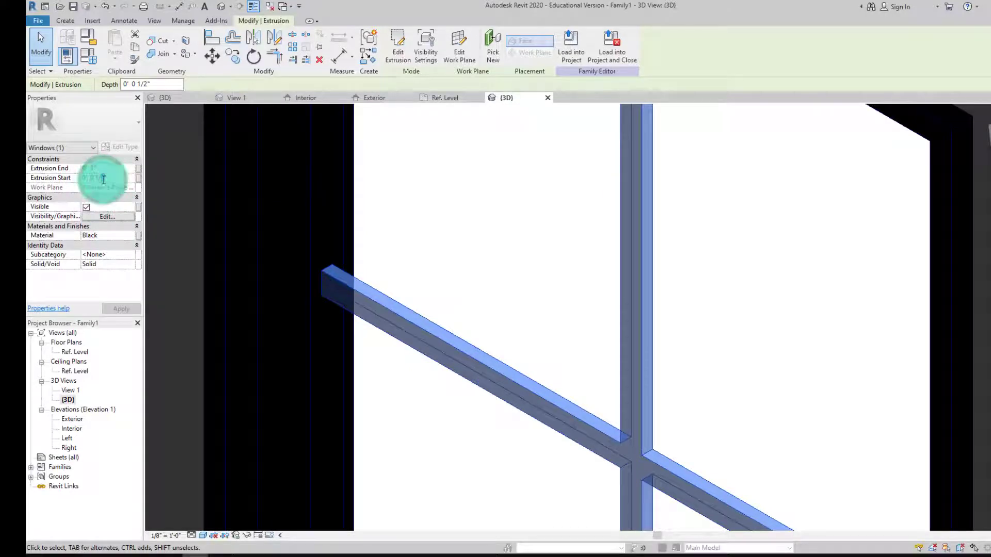
pyautogui.write('4')
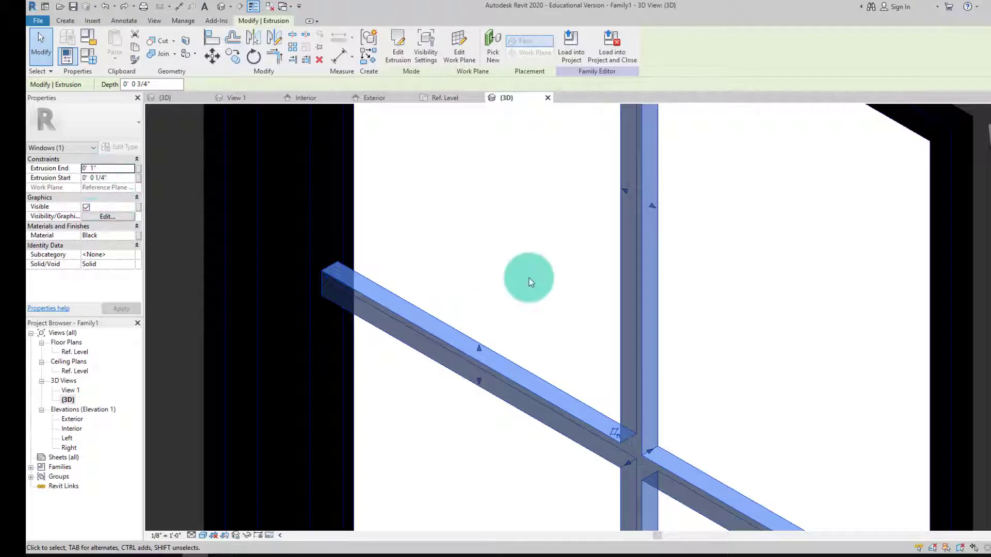
pyautogui.scroll(-6, 430, 329)
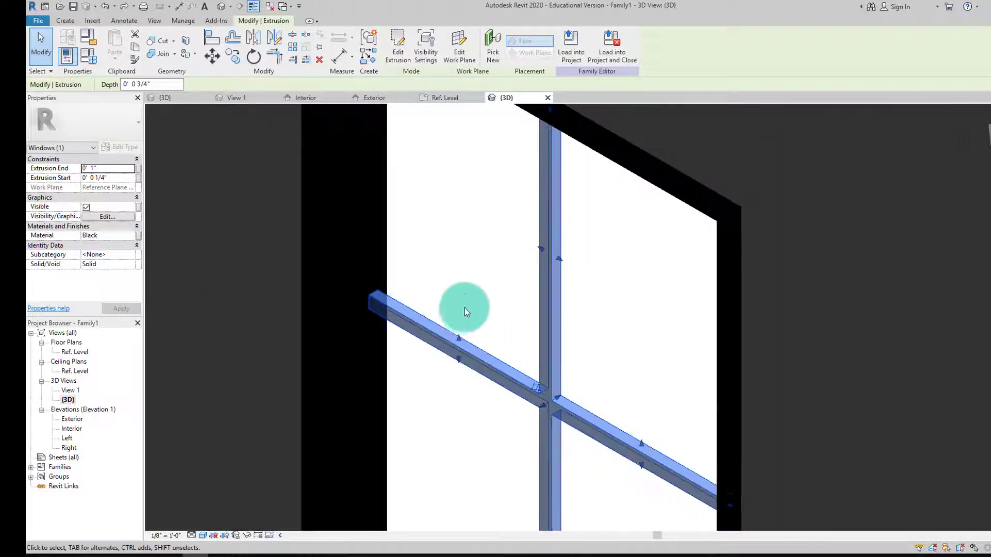
pyautogui.click(679, 335)
# Start a new extrusion and sketch rectangles filling the two upper window openings between frame and grille.
pyautogui.scroll(5, 491, 331)
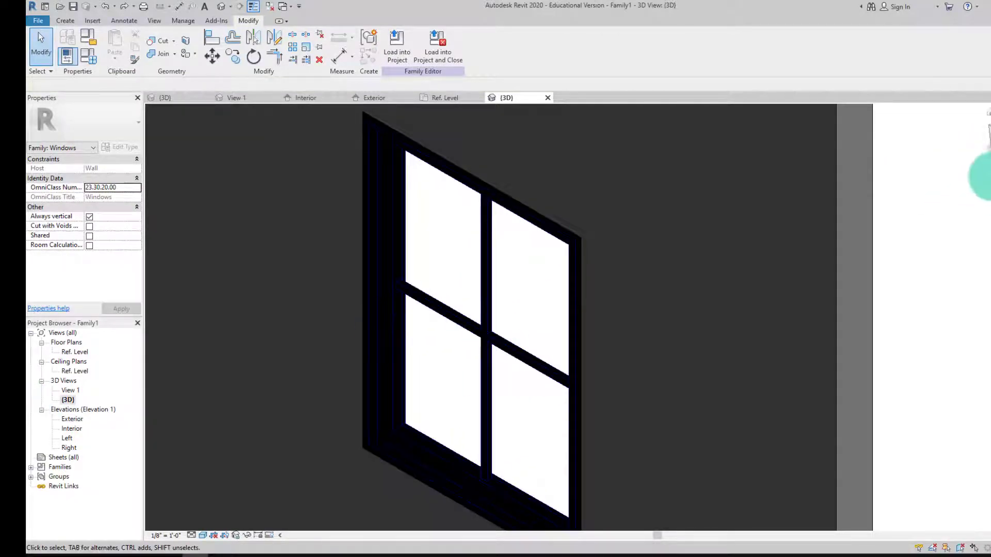
pyautogui.click(978, 142)
pyautogui.scroll(5, 593, 324)
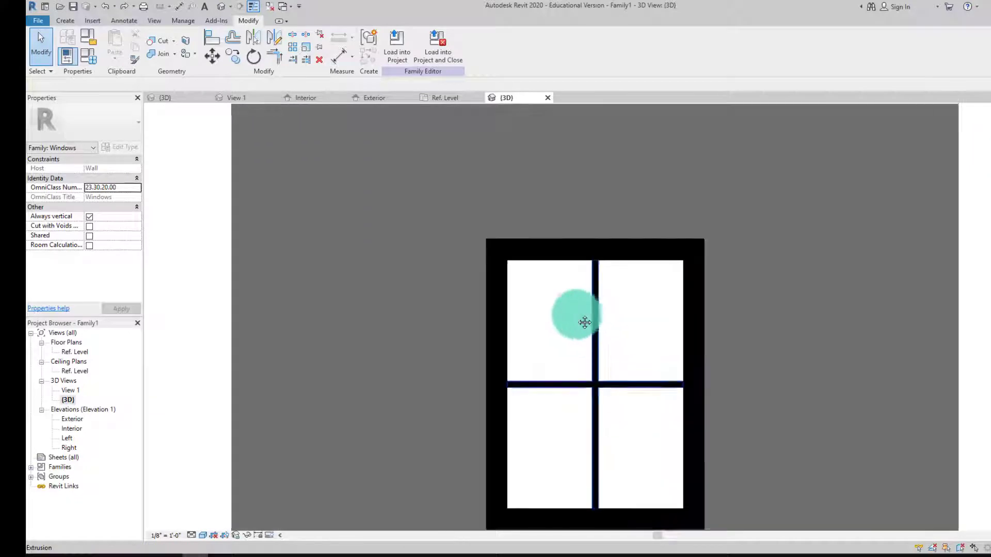
pyautogui.click(62, 21)
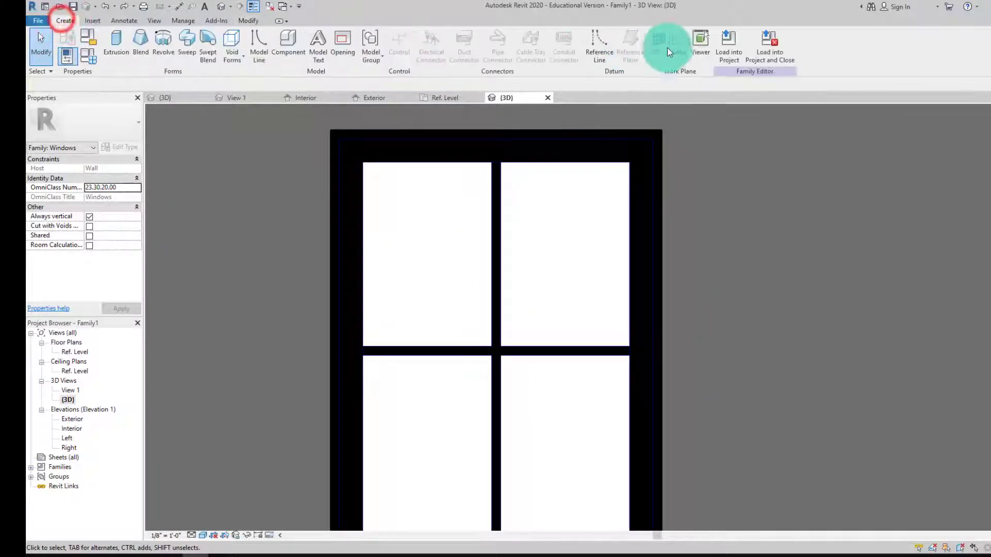
pyautogui.click(115, 49)
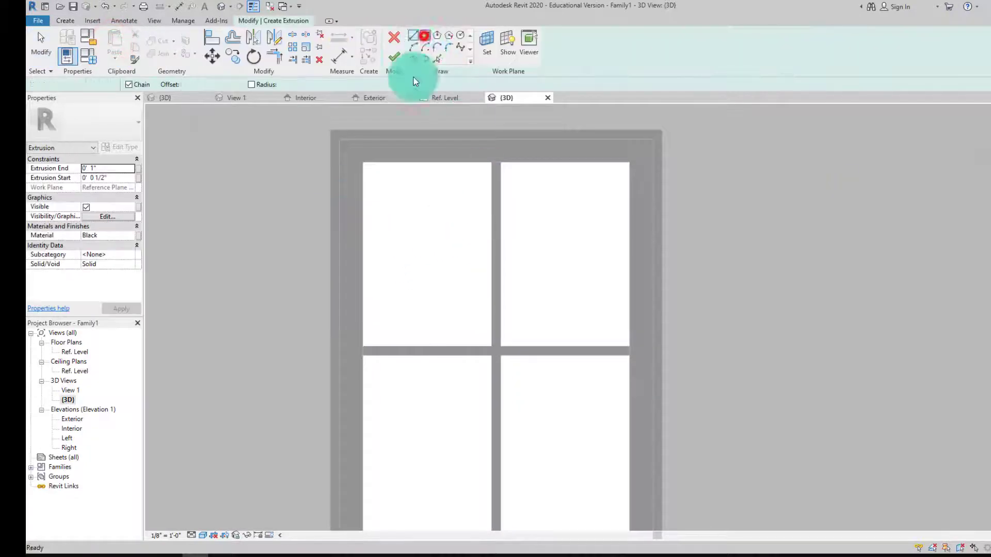
pyautogui.click(424, 35)
pyautogui.click(363, 163)
pyautogui.click(491, 346)
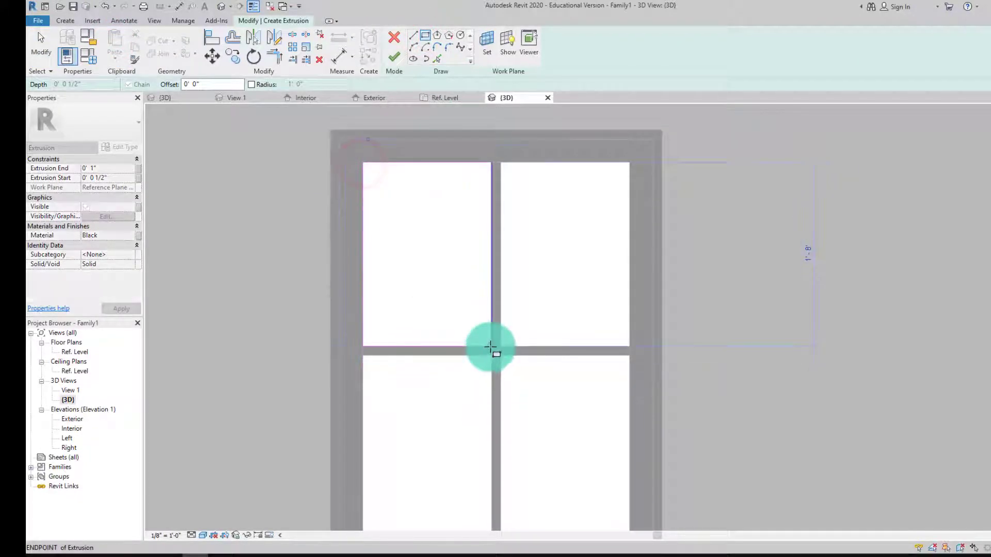
pyautogui.click(501, 164)
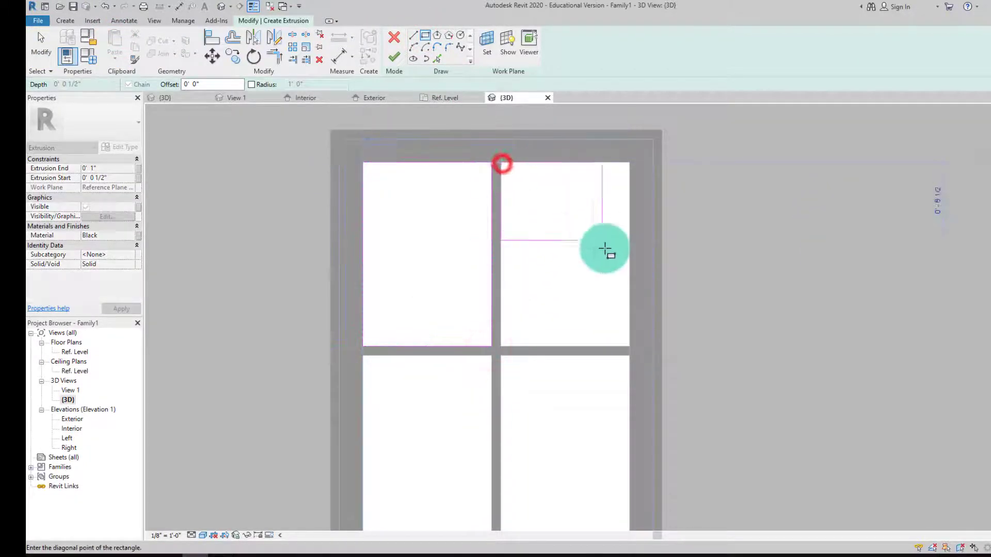
pyautogui.click(629, 346)
# Sketch rectangles filling the two lower window openings in the same extrusion sketch.
pyautogui.moveTo(603, 354); pyautogui.dragTo(533, 294, button='middle')
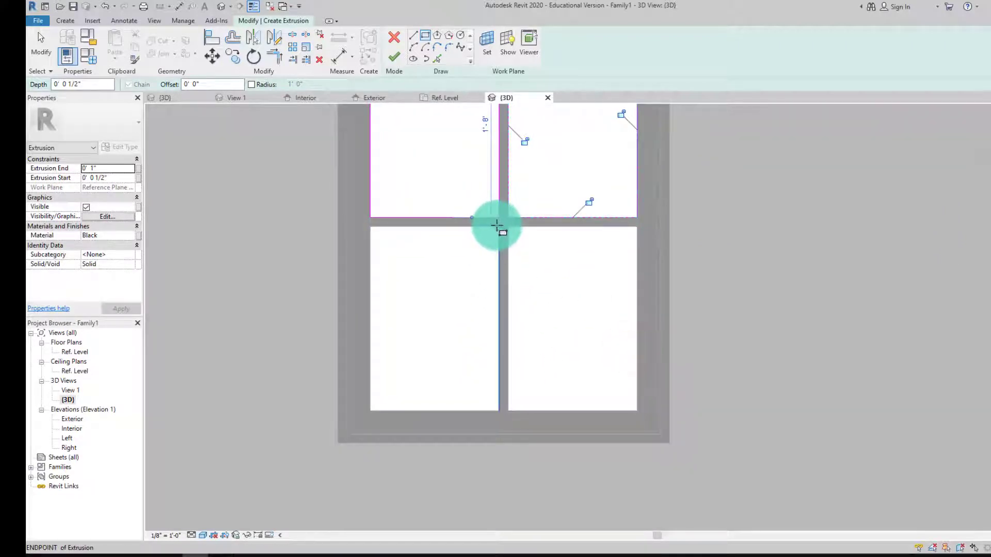
pyautogui.click(498, 225)
pyautogui.click(370, 410)
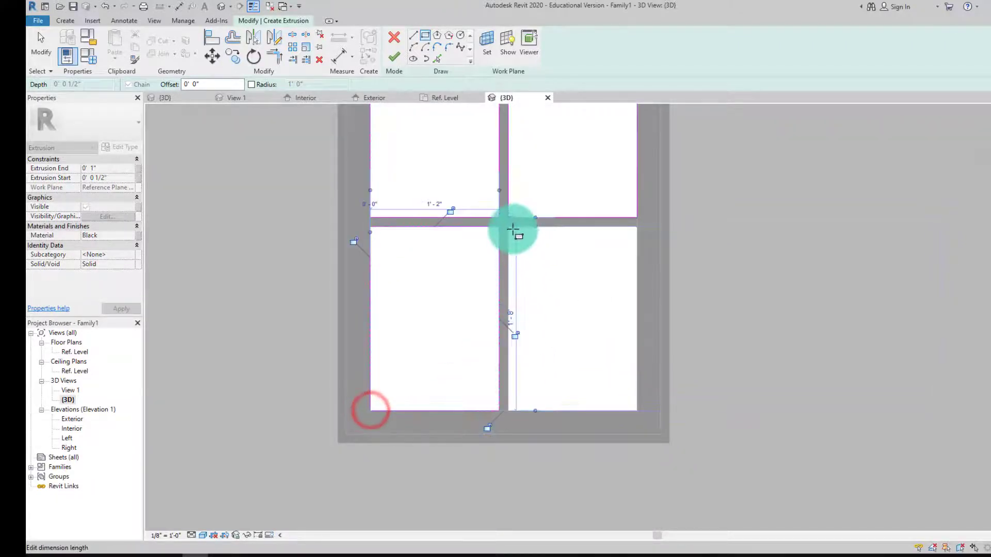
pyautogui.click(636, 411)
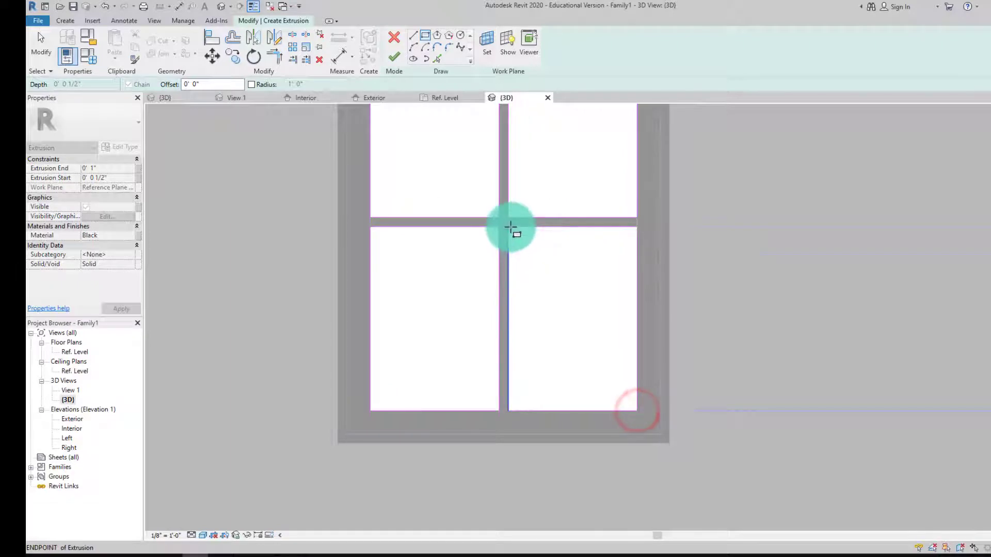
pyautogui.click(508, 227)
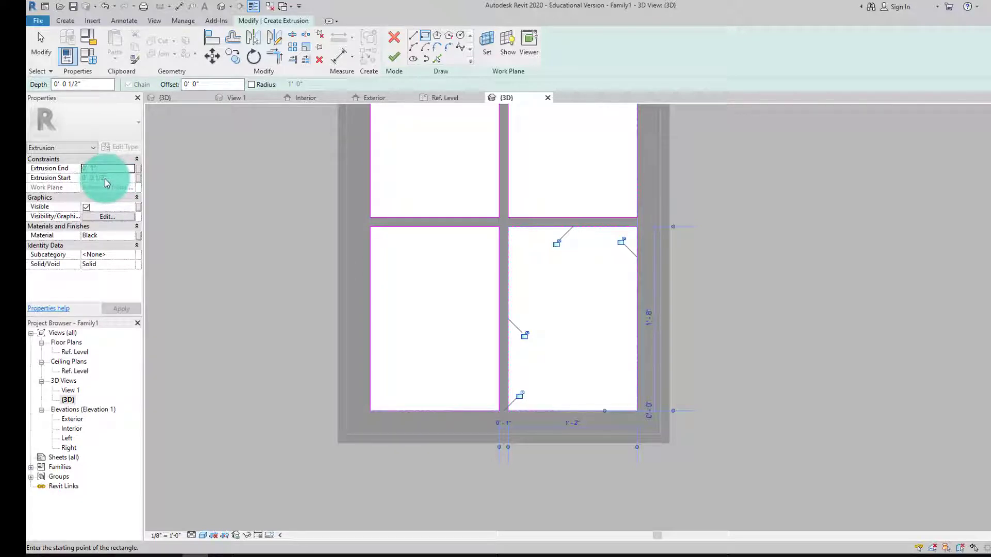
# Set the extrusion end of the pane sketch to 3/4".
pyautogui.click(95, 172)
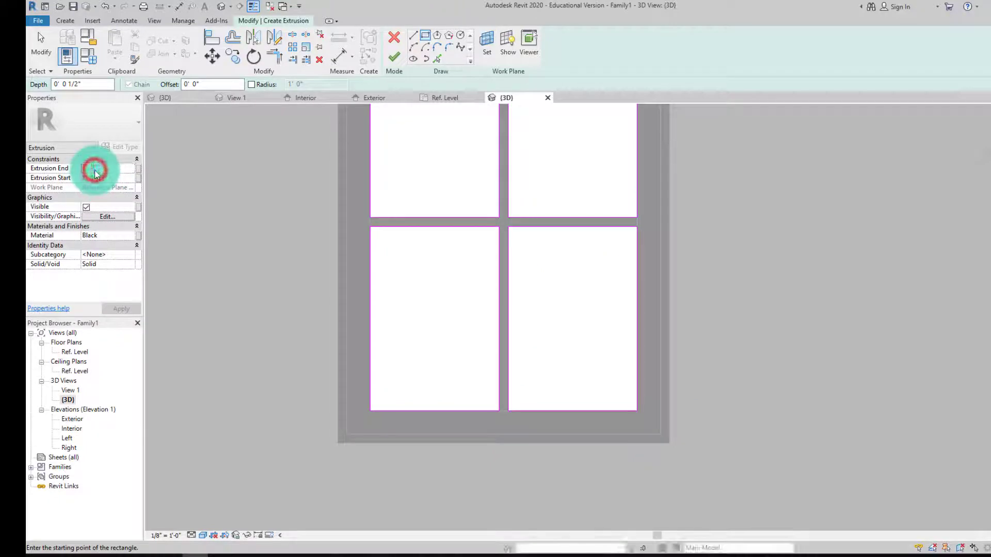
pyautogui.click(94, 170)
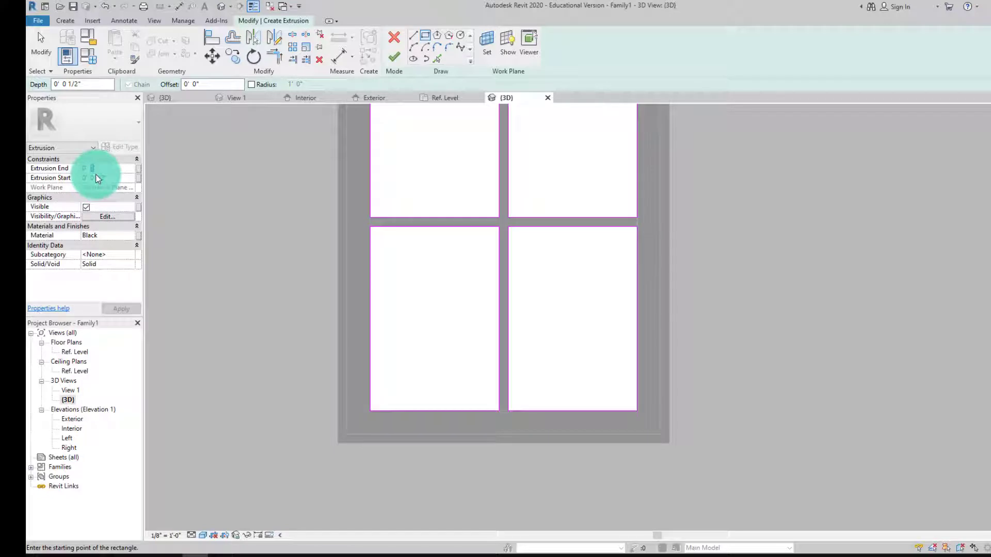
pyautogui.write('3/8')
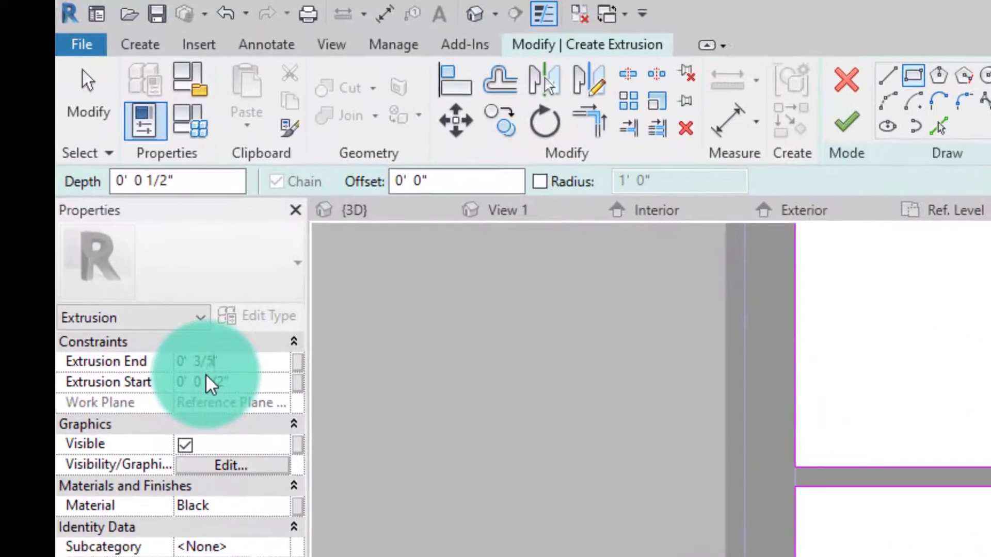
pyautogui.click(253, 385)
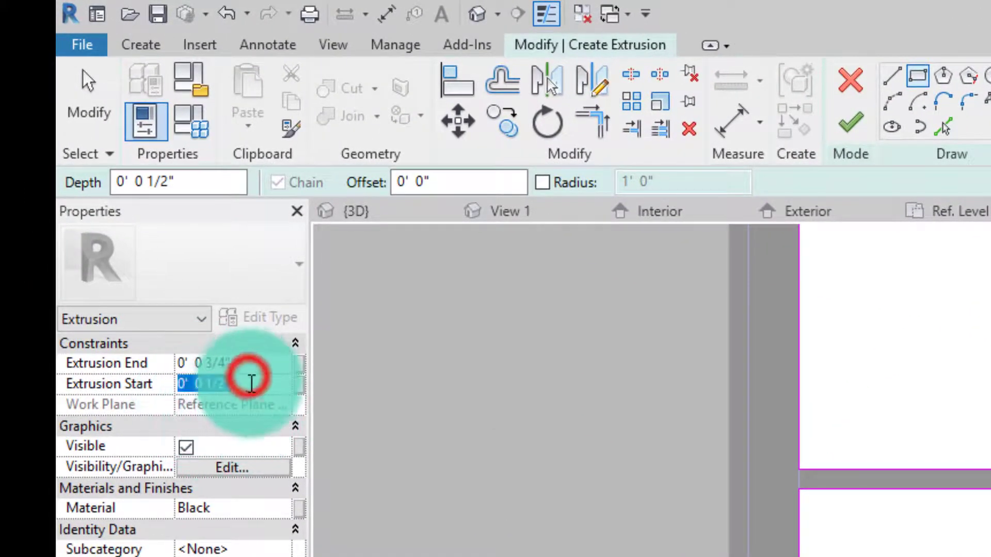
# Assign the Glass material to the pane extrusion and finish the extrusion.
pyautogui.click(282, 508)
pyautogui.click(283, 508)
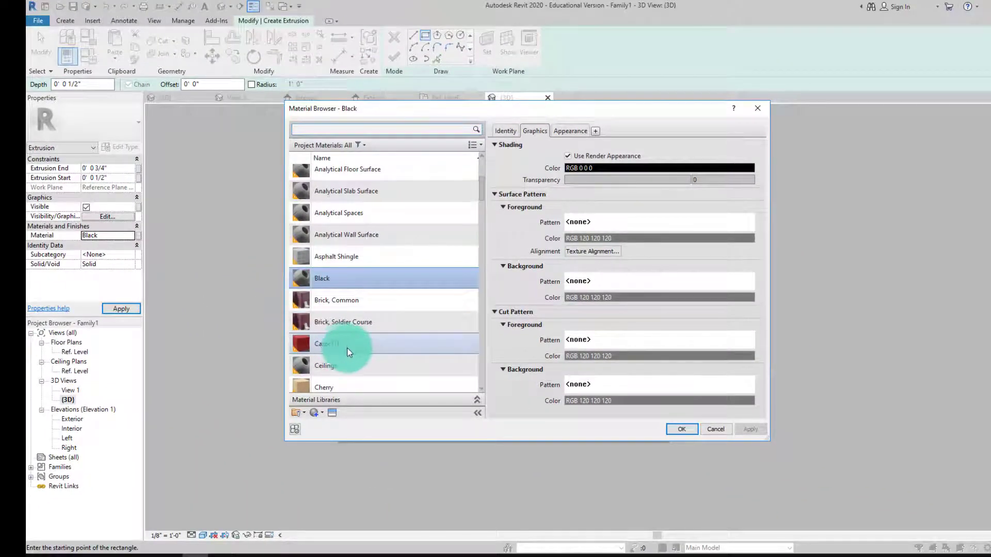
pyautogui.scroll(-3, 351, 349)
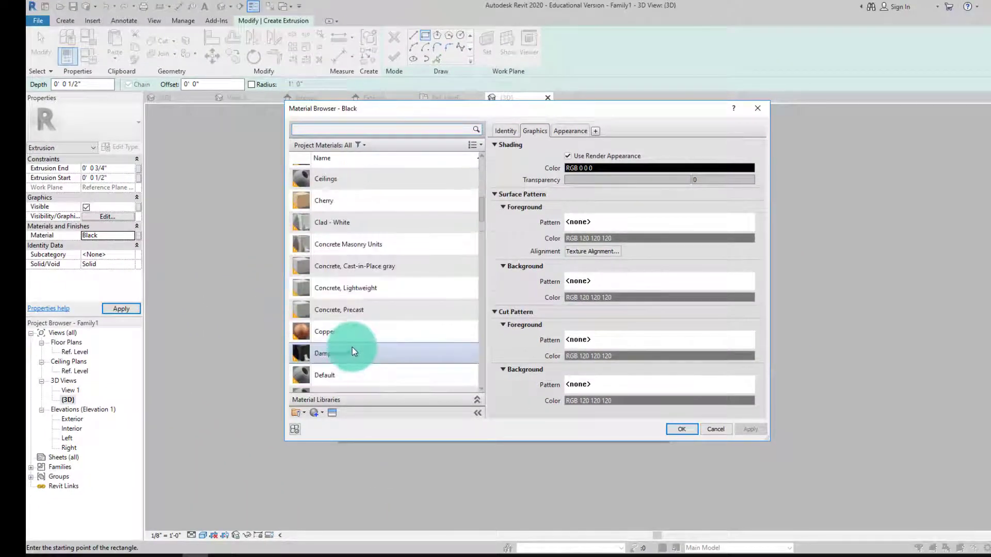
pyautogui.scroll(5, 353, 345)
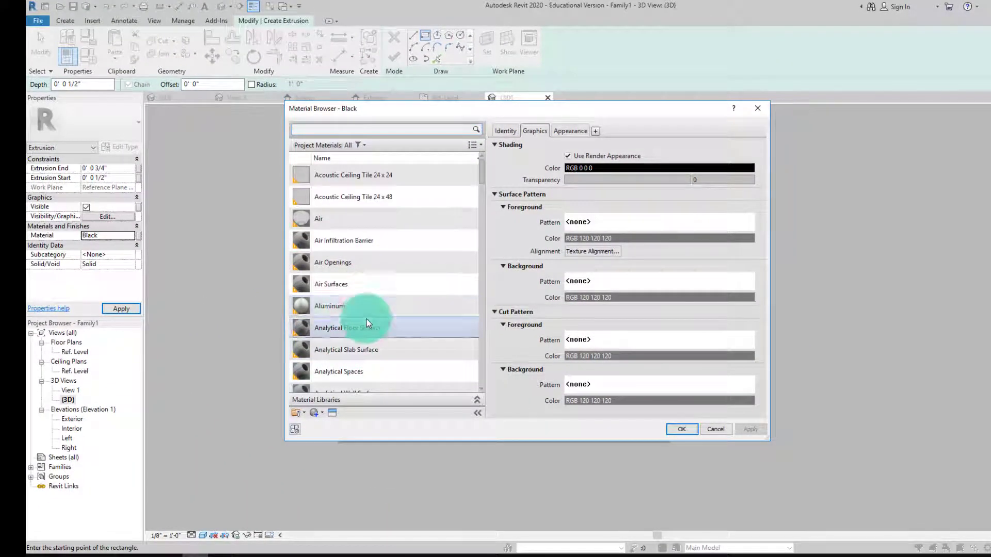
pyautogui.scroll(-5, 367, 319)
pyautogui.scroll(-3, 351, 348)
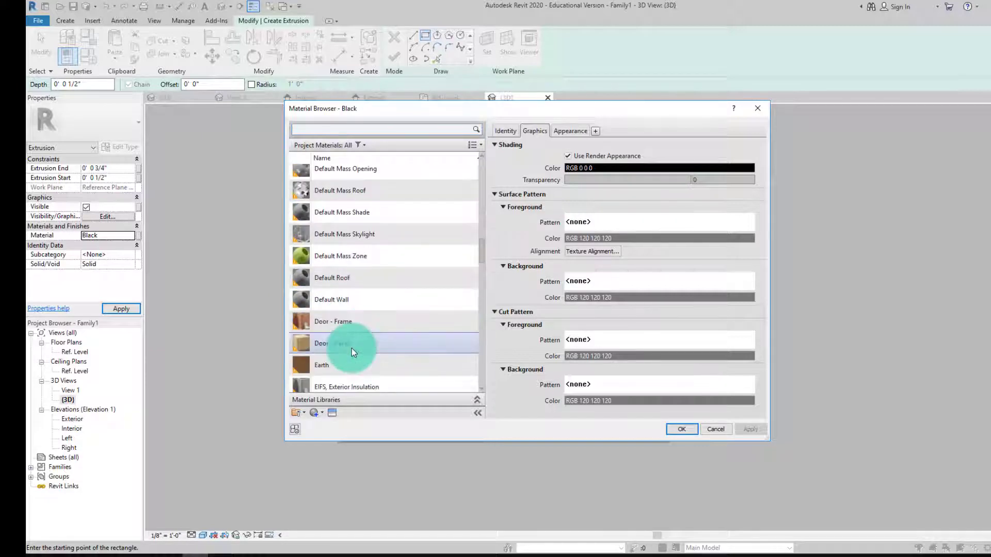
pyautogui.scroll(-3, 351, 349)
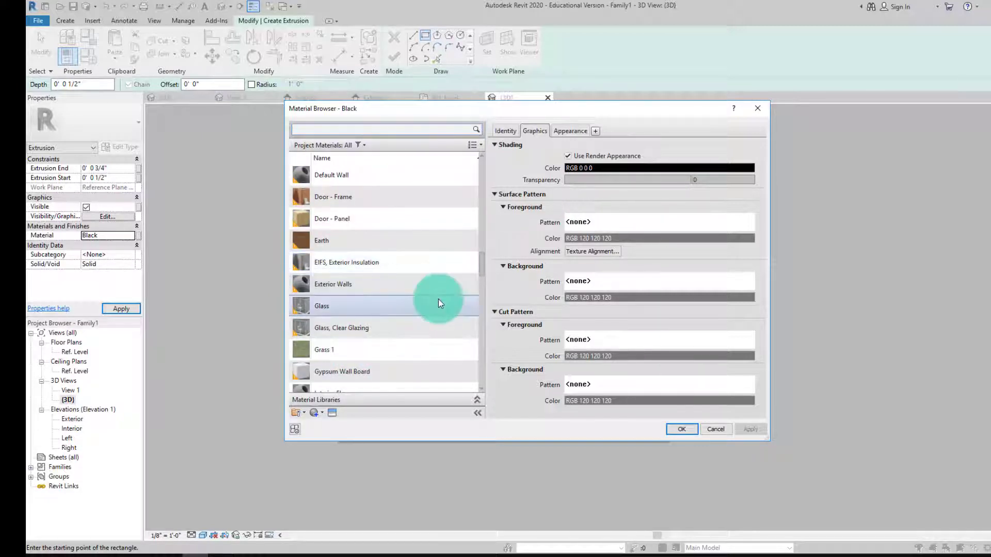
pyautogui.click(334, 306)
pyautogui.click(671, 430)
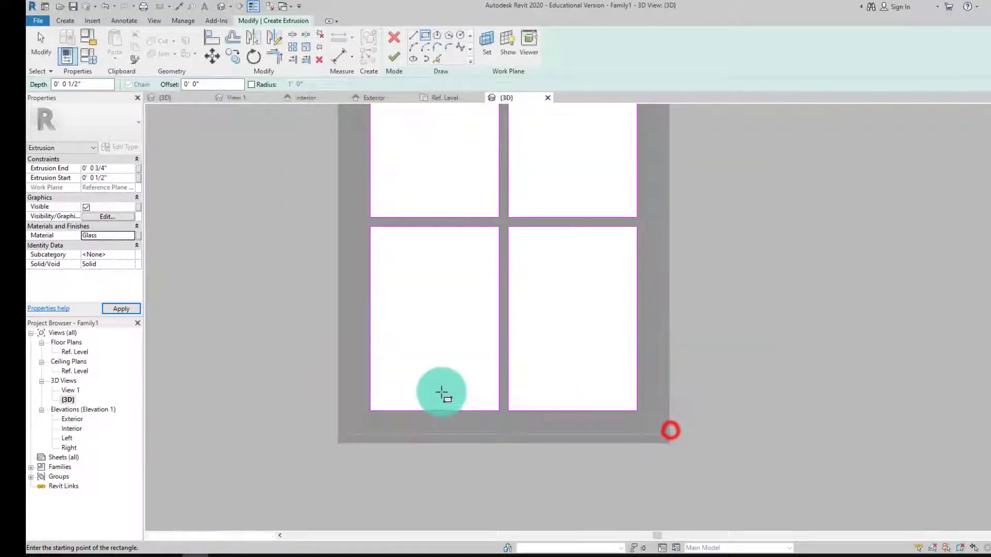
pyautogui.click(393, 58)
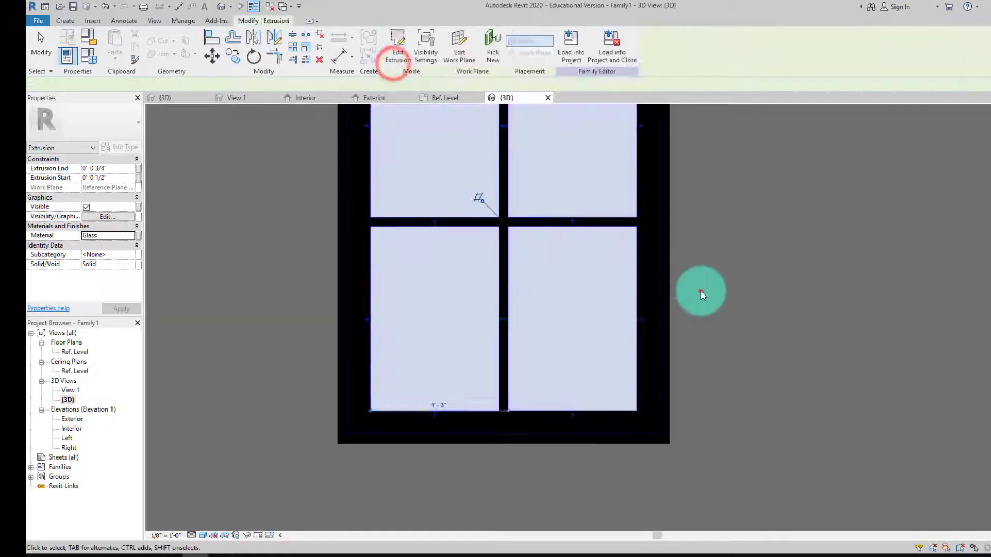
pyautogui.click(700, 292)
# Examine the glazed window in 3D, including how the panes, grille and frame meet, from oblique and straight-on angles.
pyautogui.scroll(-2, 752, 288)
pyautogui.moveTo(988, 147); pyautogui.dragTo(920, 175)
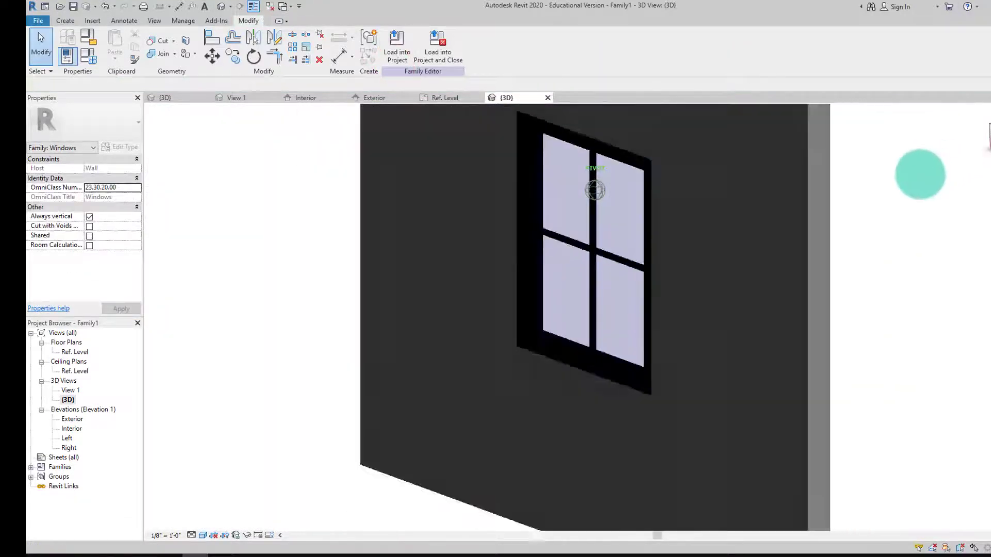
pyautogui.scroll(6, 572, 192)
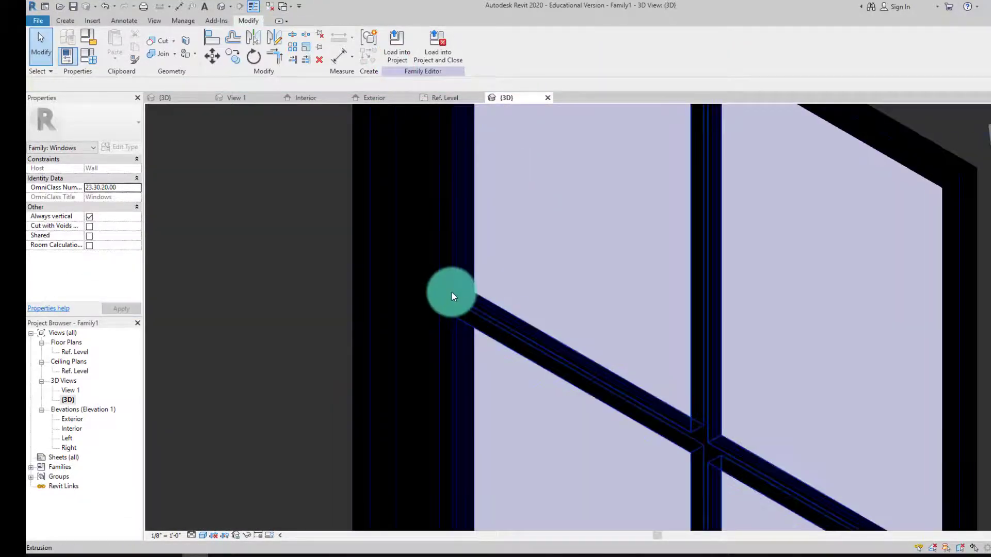
pyautogui.scroll(3, 482, 266)
pyautogui.click(435, 325)
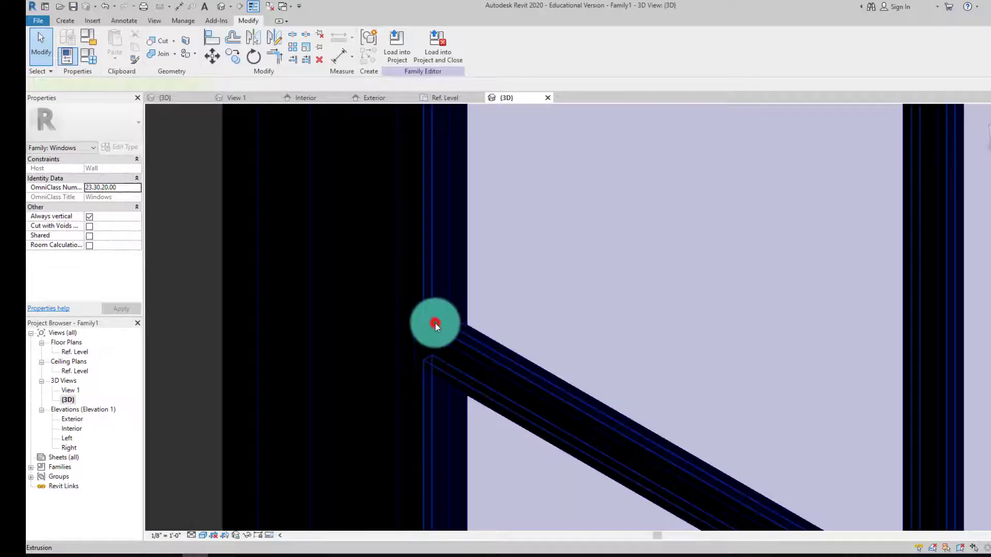
pyautogui.scroll(-5, 533, 277)
pyautogui.click(366, 311)
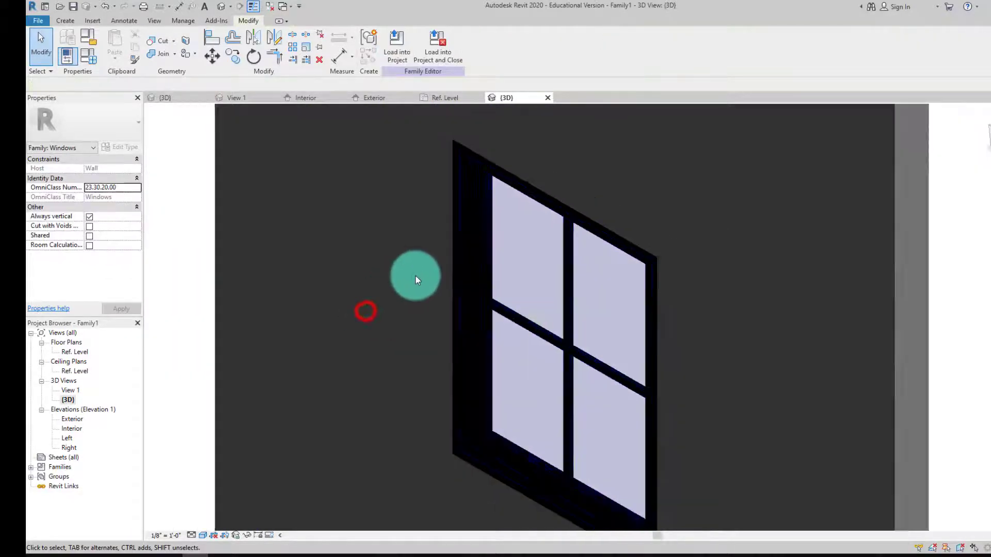
pyautogui.scroll(-3, 417, 280)
pyautogui.click(807, 302)
pyautogui.click(990, 147)
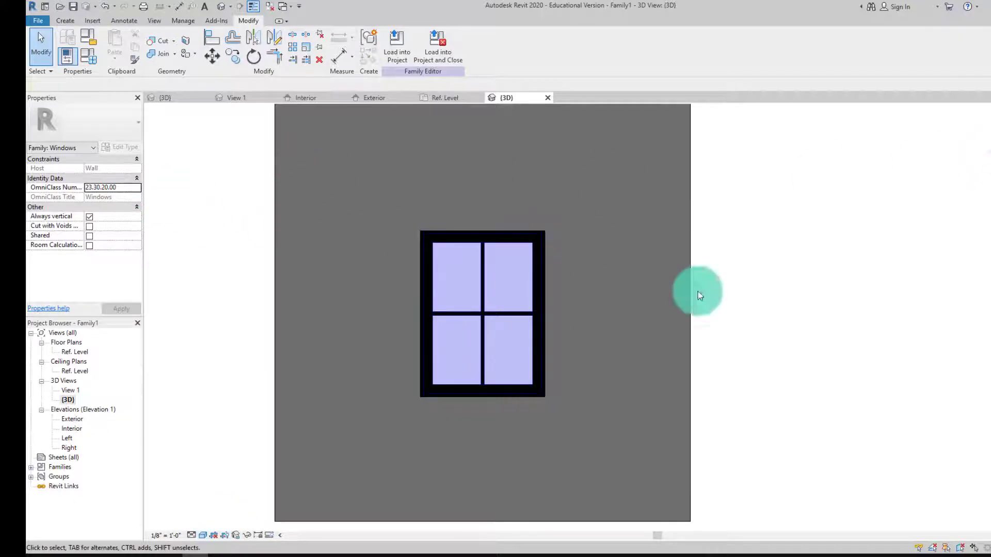
pyautogui.click(987, 145)
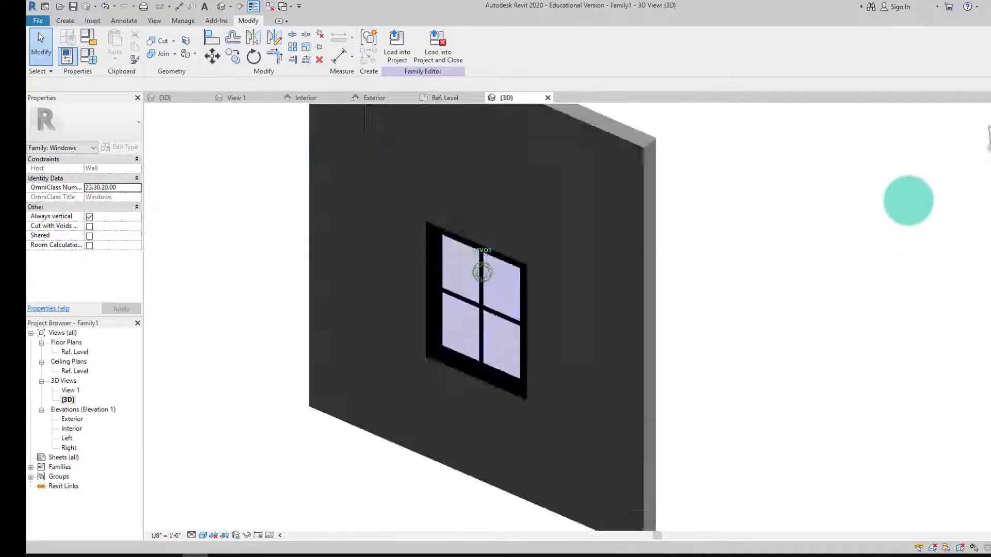
# Save the family as Window 1 in the Revit - Tiny House folder.
pyautogui.click(40, 22)
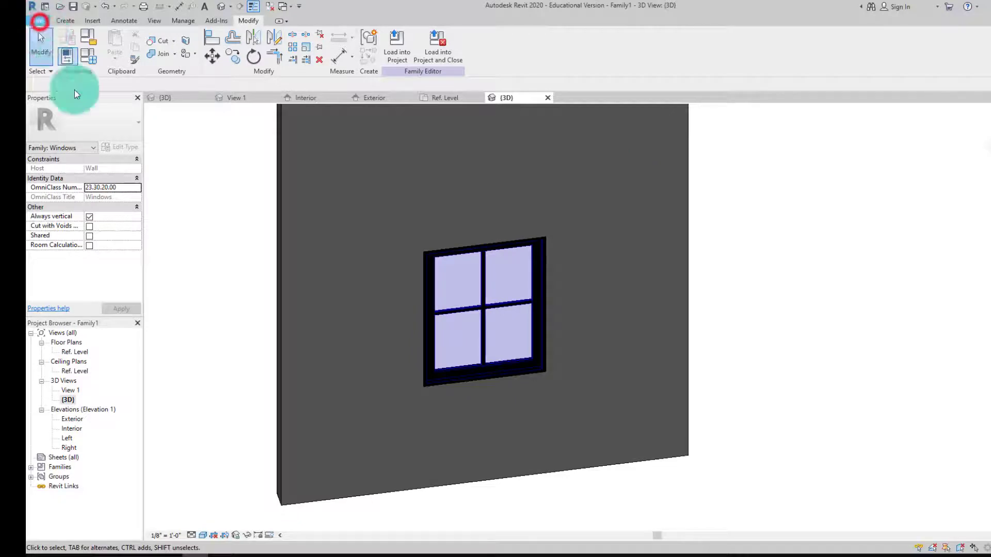
pyautogui.click(78, 144)
pyautogui.click(283, 133)
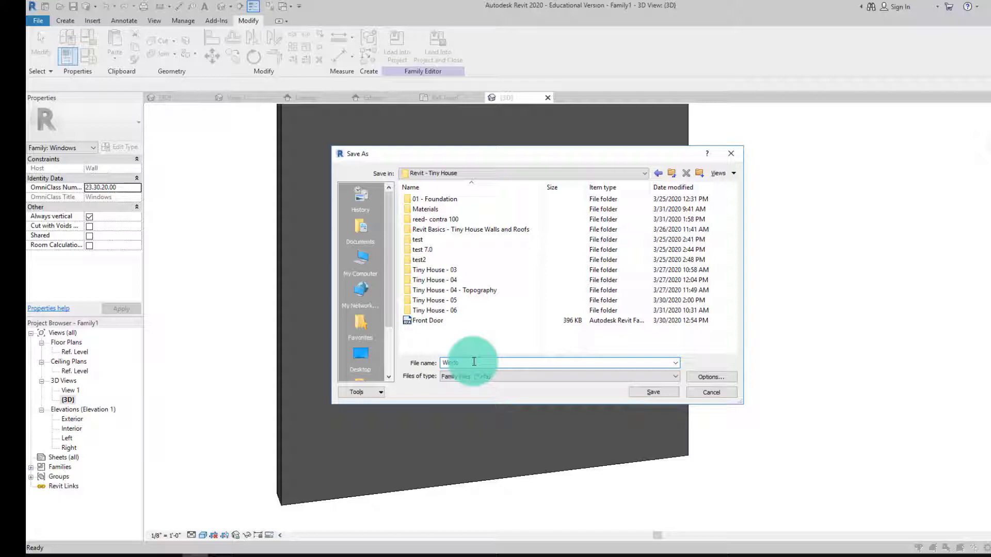
pyautogui.press('Return')
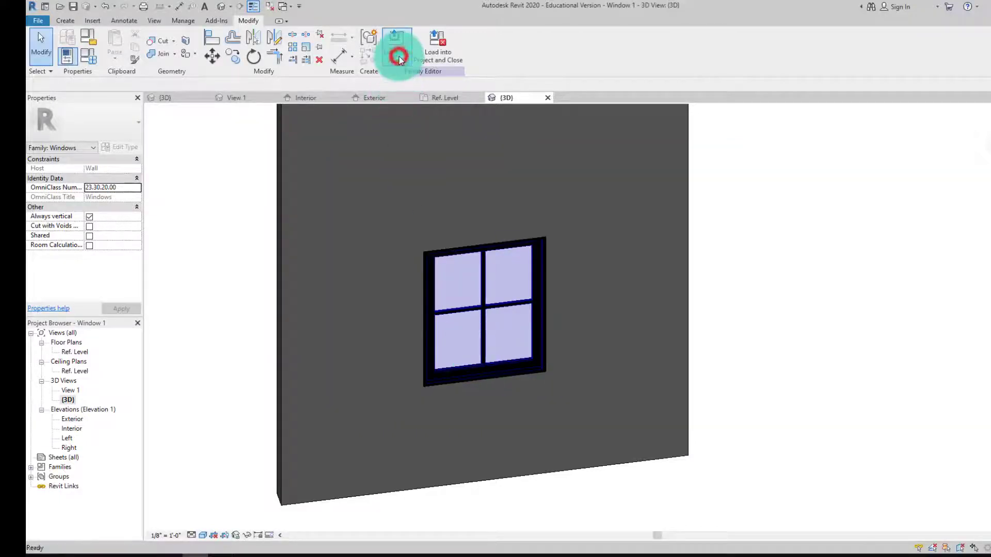
# Load the window family into the Tiny House 2020 project and place one on the ground-floor wall beside the front door.
pyautogui.click(398, 56)
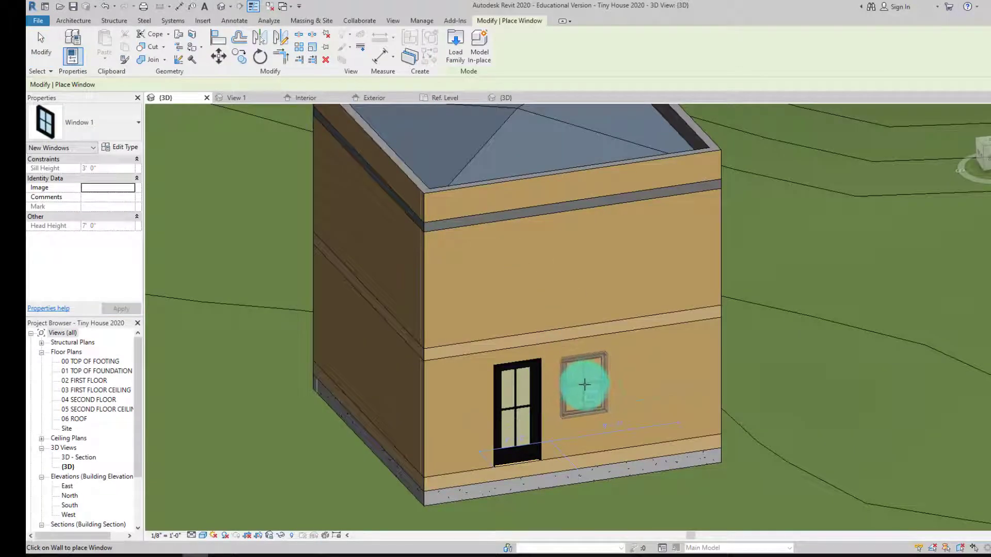
pyautogui.click(585, 385)
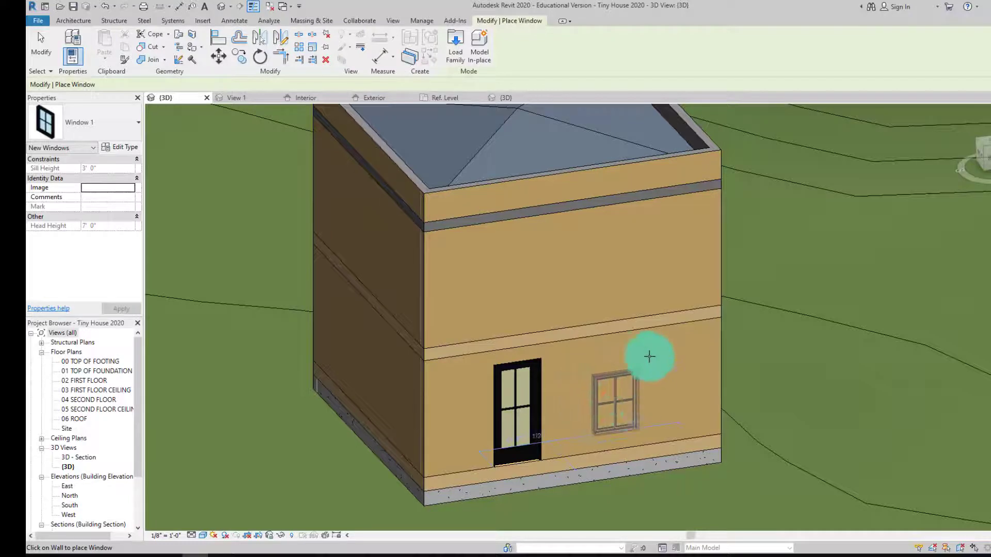
pyautogui.scroll(4, 625, 380)
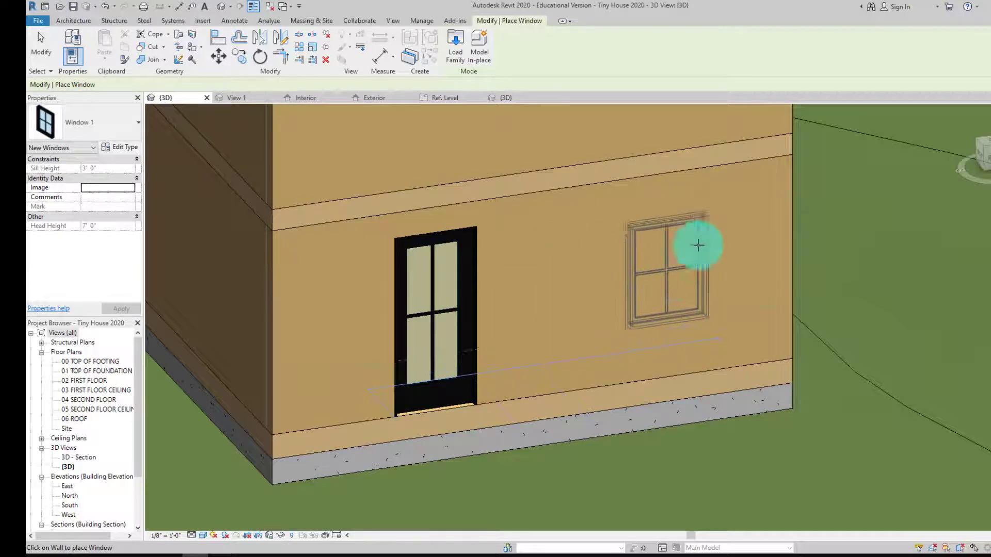
pyautogui.click(679, 291)
pyautogui.press('Escape')
pyautogui.press('Escape')
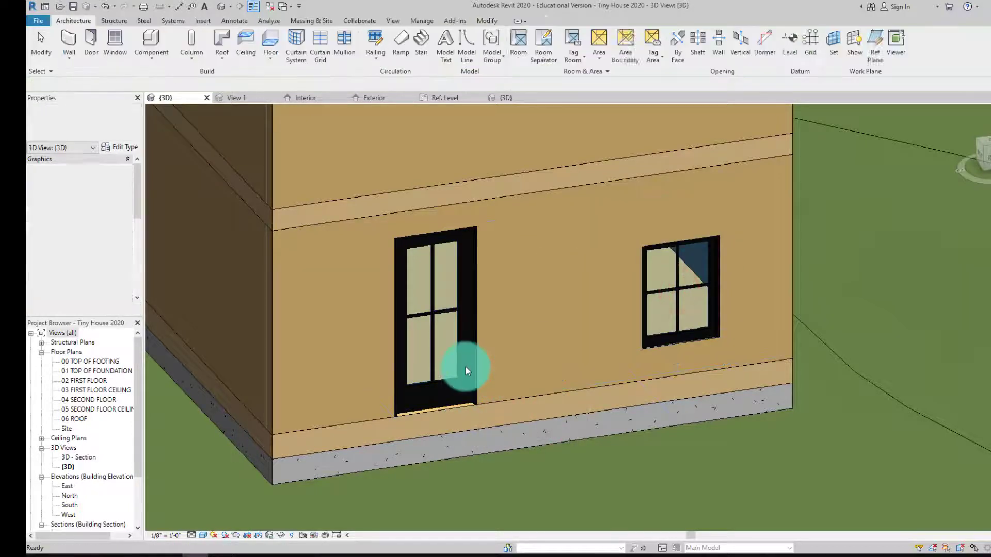
# Open the East elevation and move the new window closer to the door.
pyautogui.doubleClick(69, 495)
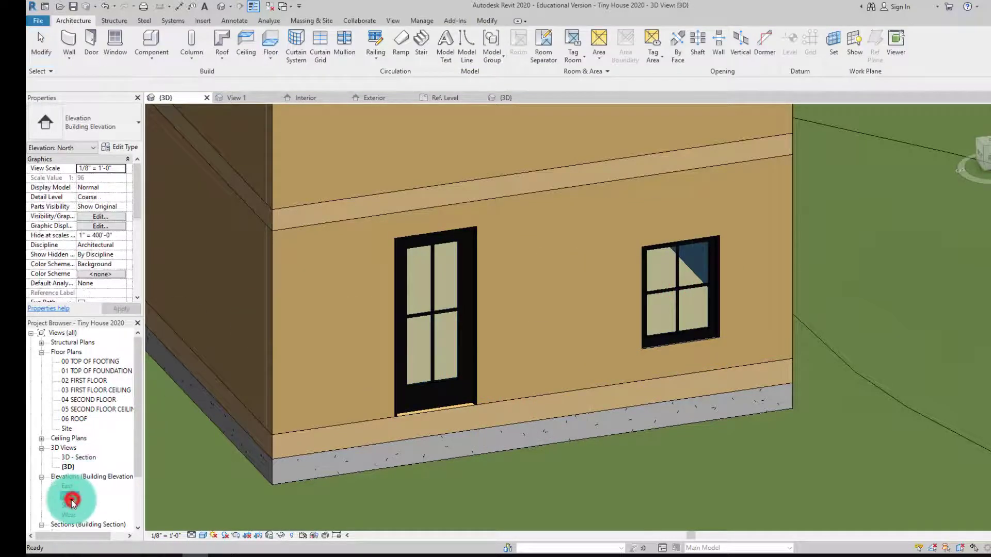
pyautogui.doubleClick(67, 486)
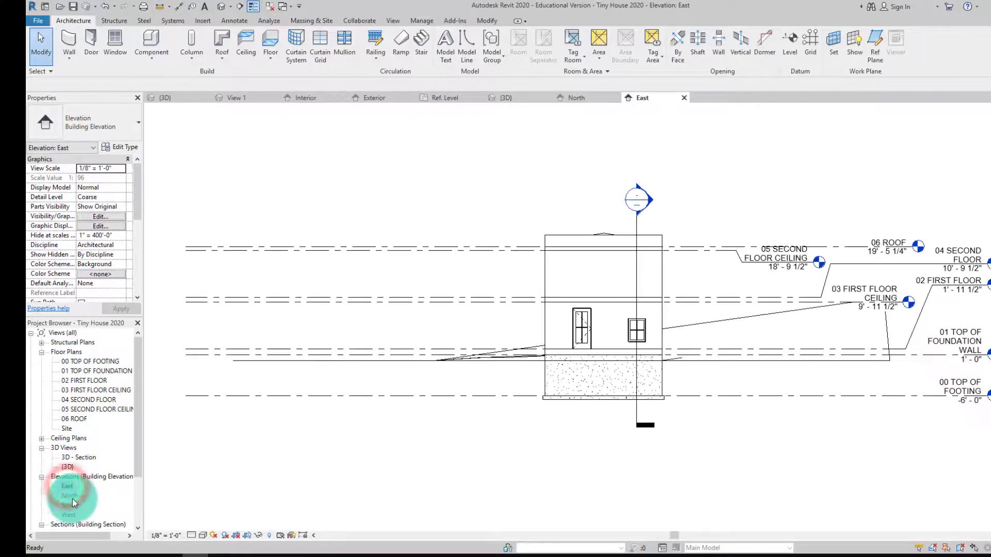
pyautogui.scroll(5, 629, 309)
pyautogui.click(636, 360)
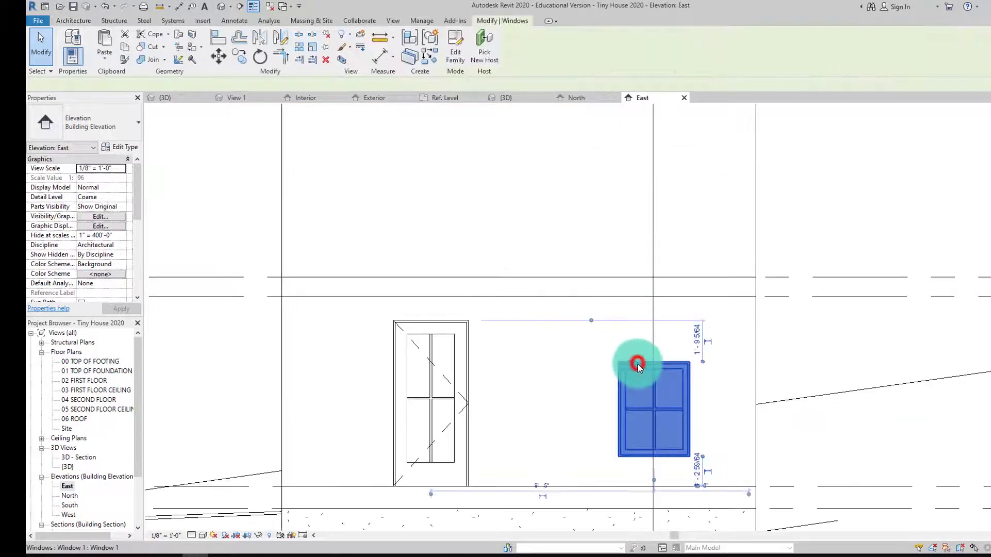
pyautogui.moveTo(625, 370); pyautogui.dragTo(513, 373)
pyautogui.scroll(2, 539, 330)
pyautogui.click(539, 329)
pyautogui.scroll(1, 537, 338)
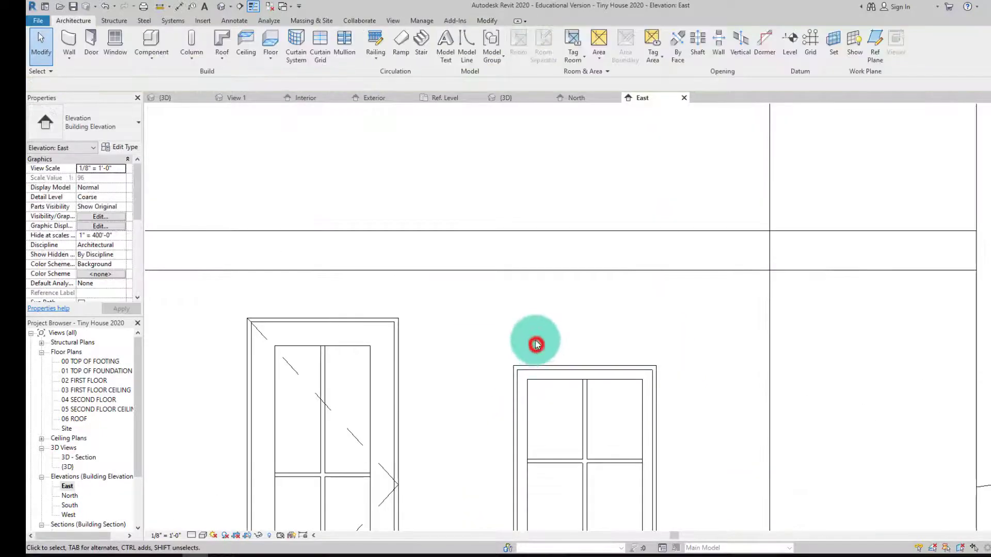
pyautogui.moveTo(535, 342); pyautogui.dragTo(537, 231, button='middle')
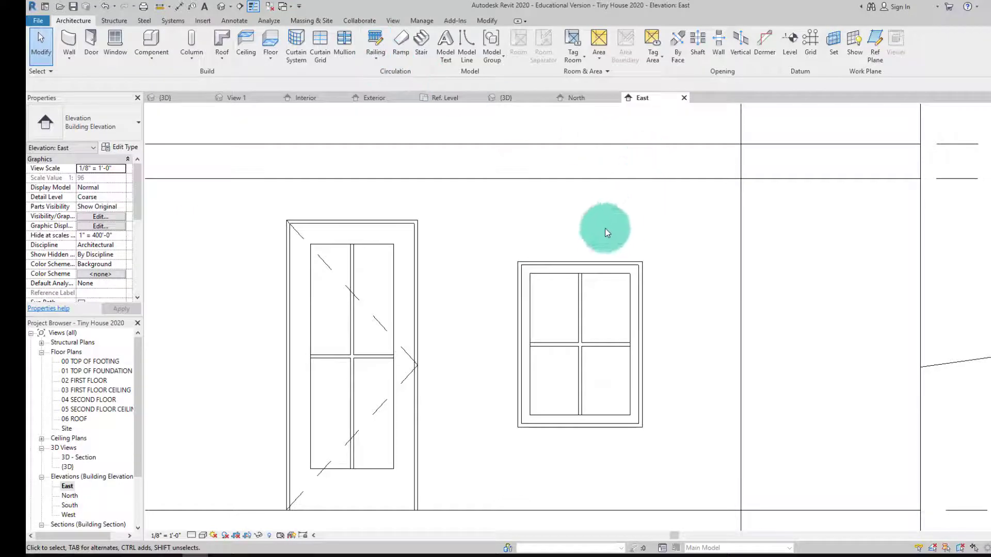
# Align the top edge of the window with the top edge of the door frame.
pyautogui.click(487, 22)
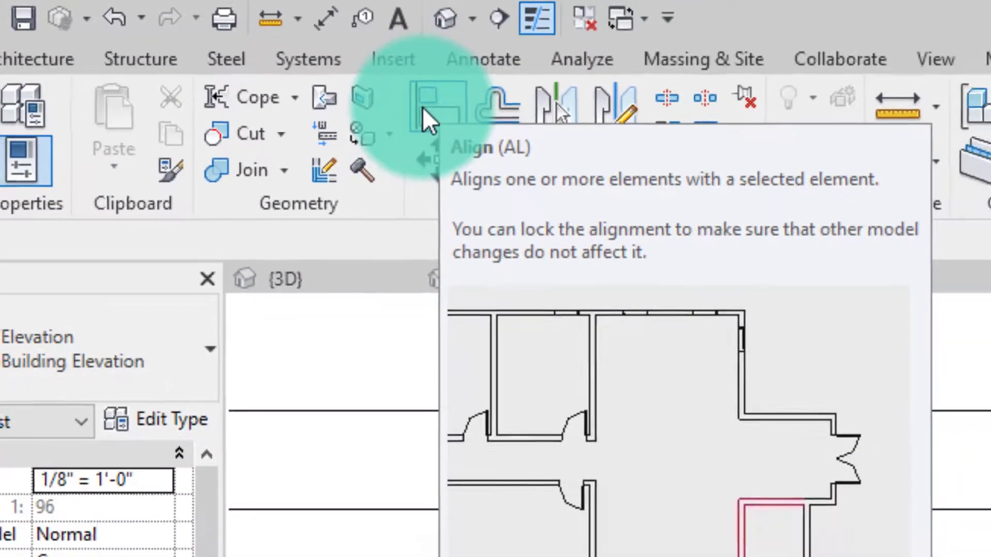
pyautogui.click(453, 118)
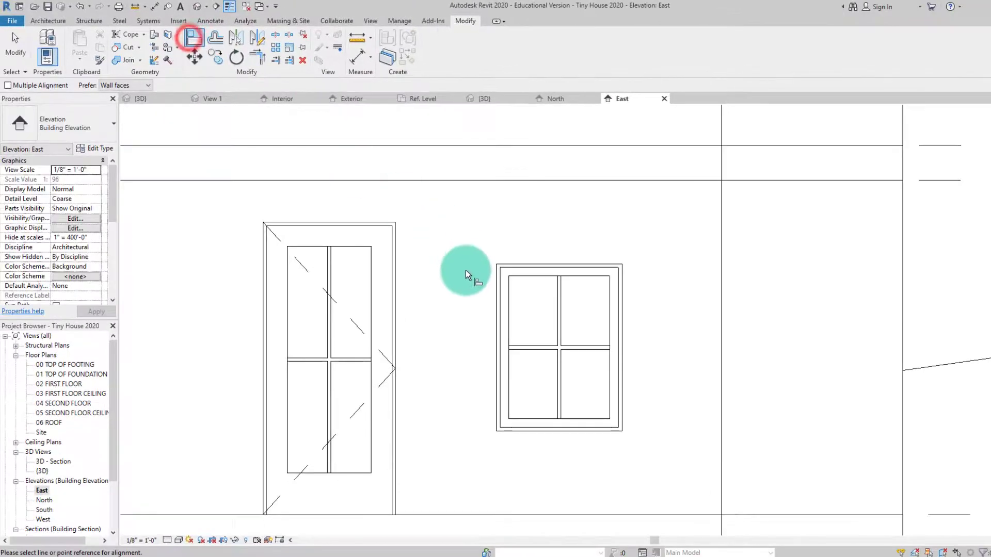
pyautogui.click(353, 222)
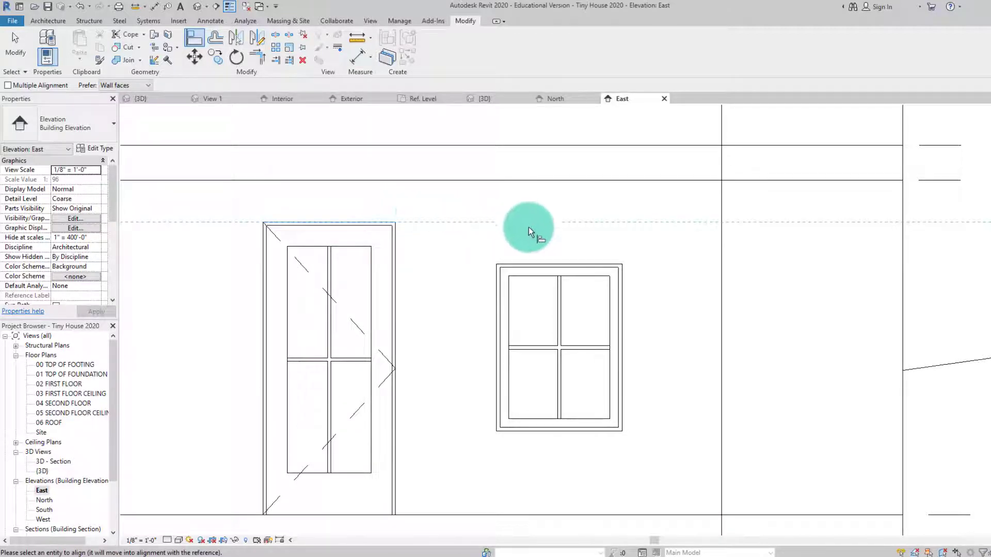
pyautogui.click(550, 264)
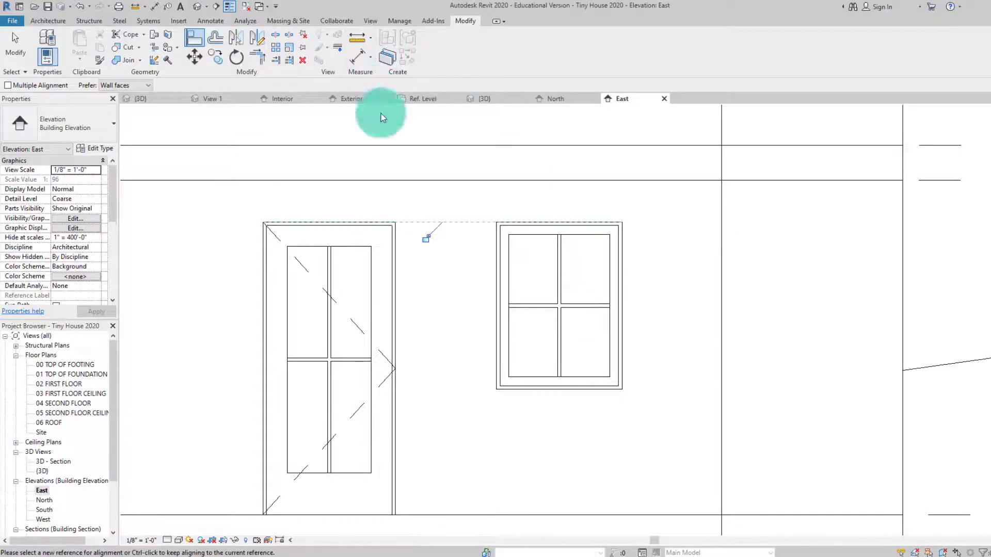
pyautogui.scroll(-3, 551, 238)
pyautogui.scroll(-2, 551, 239)
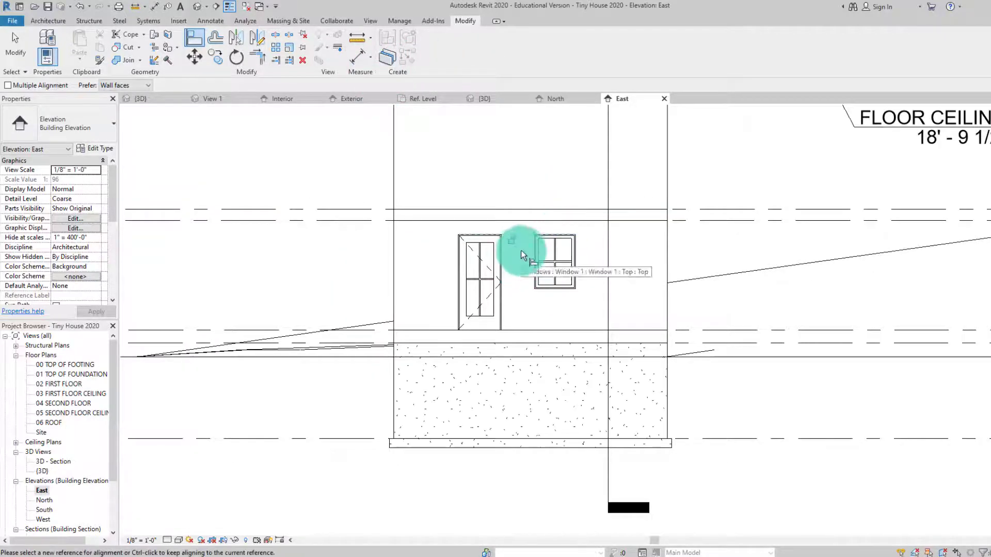
pyautogui.press('Escape')
pyautogui.press('Escape')
# Nudge the aligned window horizontally a little closer to the door.
pyautogui.scroll(4, 538, 271)
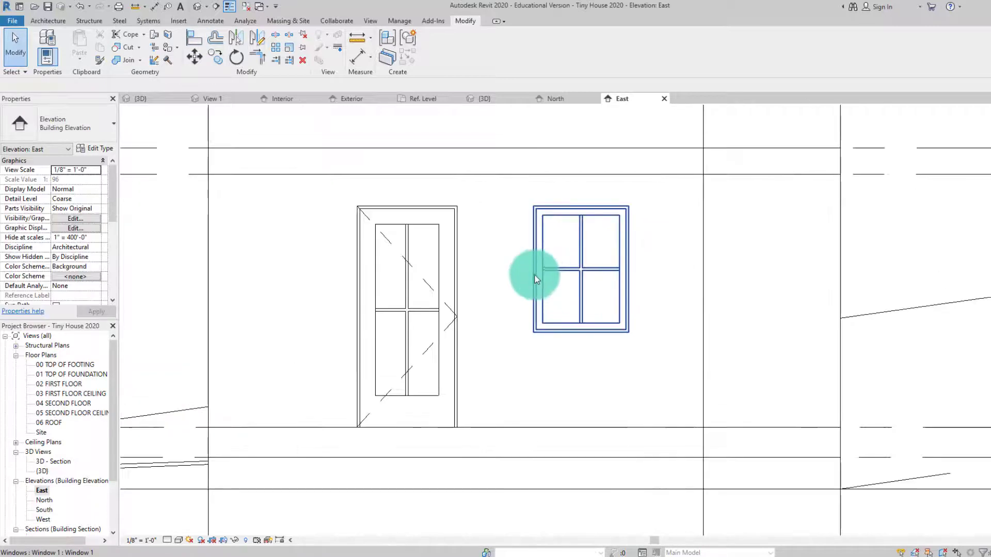
pyautogui.click(534, 274)
pyautogui.press('Left')
pyautogui.press('Left')
pyautogui.press('Left')
pyautogui.press('Left')
pyautogui.press('Left')
pyautogui.press('Left')
pyautogui.press('Left')
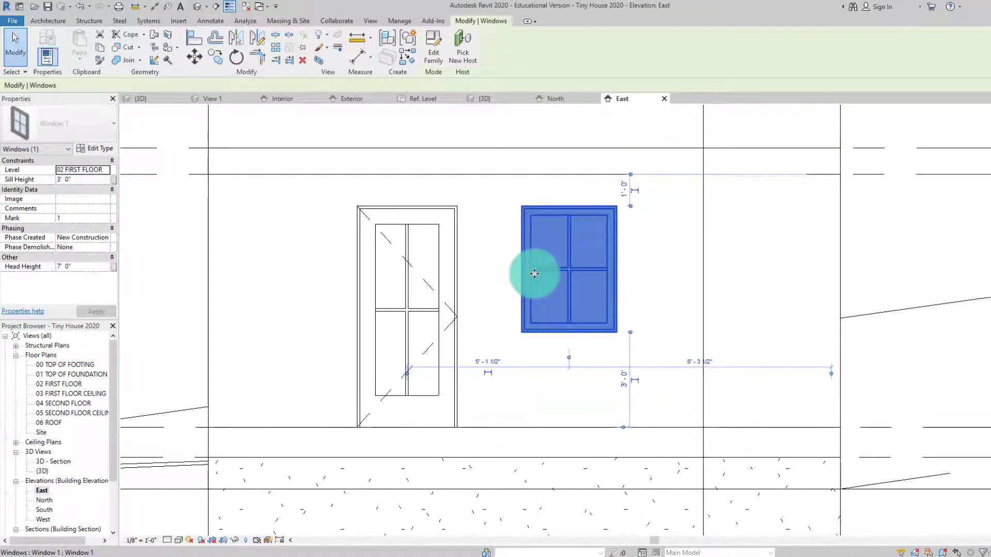
pyautogui.click(645, 248)
pyautogui.scroll(-1, 648, 246)
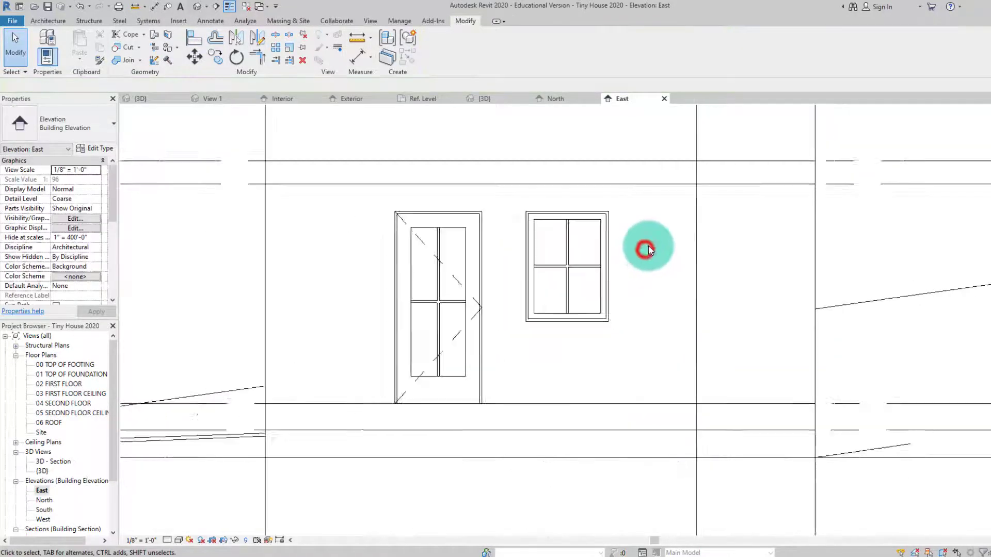
pyautogui.moveTo(647, 247); pyautogui.dragTo(679, 297, button='middle')
# Return to the 3D view and inspect the wall with the door and window from the front.
pyautogui.click(197, 6)
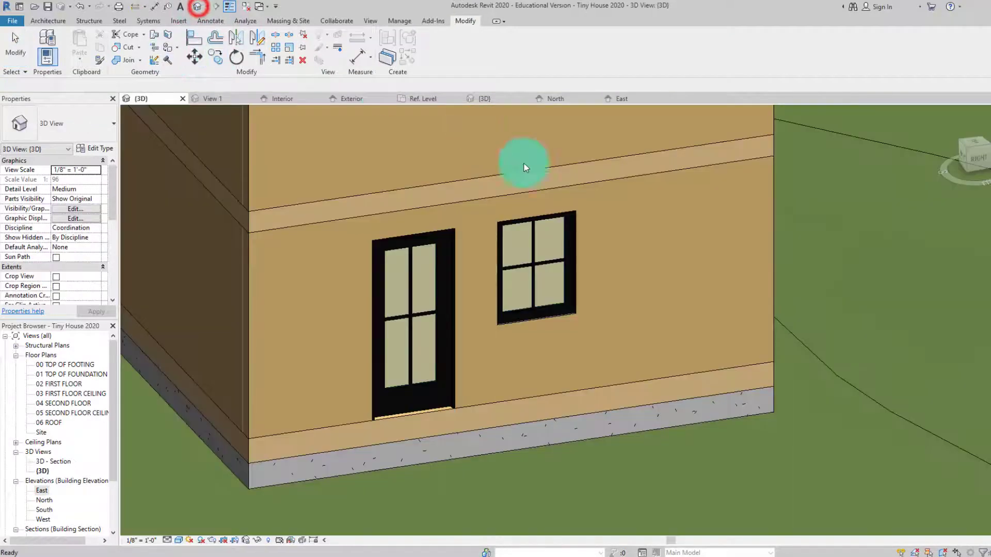
pyautogui.keyDown('shift'); pyautogui.moveTo(656, 209); pyautogui.dragTo(767, 187, button='middle'); pyautogui.keyUp('shift')
pyautogui.click(970, 155)
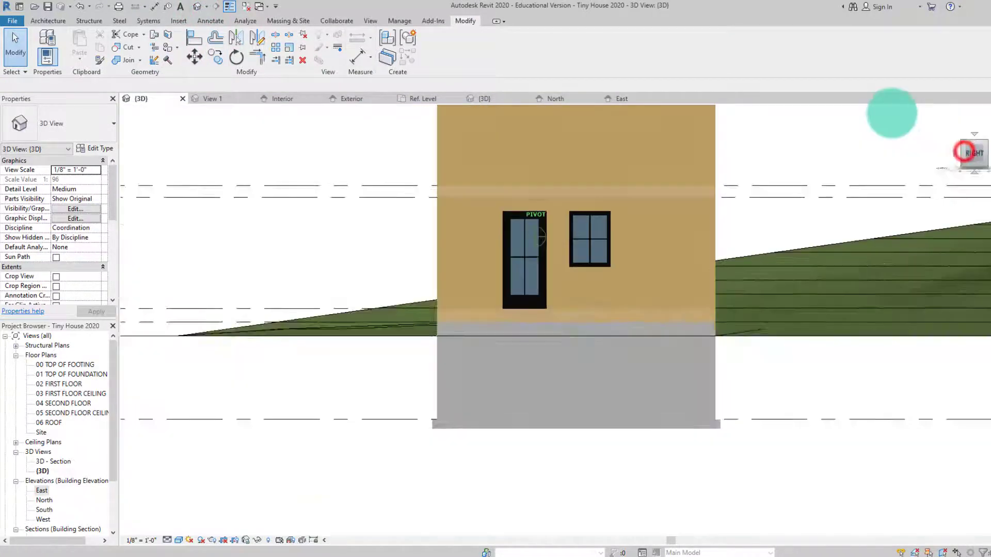
# Create an in-place component in the Generic Models category and name it "east side".
pyautogui.moveTo(976, 158)
pyautogui.mouseDown()
pyautogui.moveTo(126, 201)
pyautogui.moveTo(172, 201)
pyautogui.mouseUp()
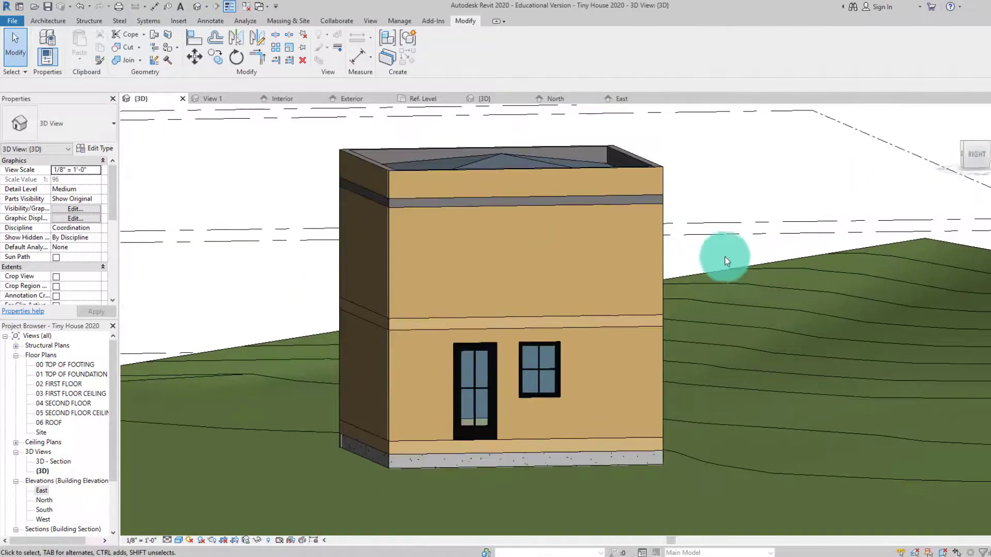
pyautogui.scroll(3, 454, 234)
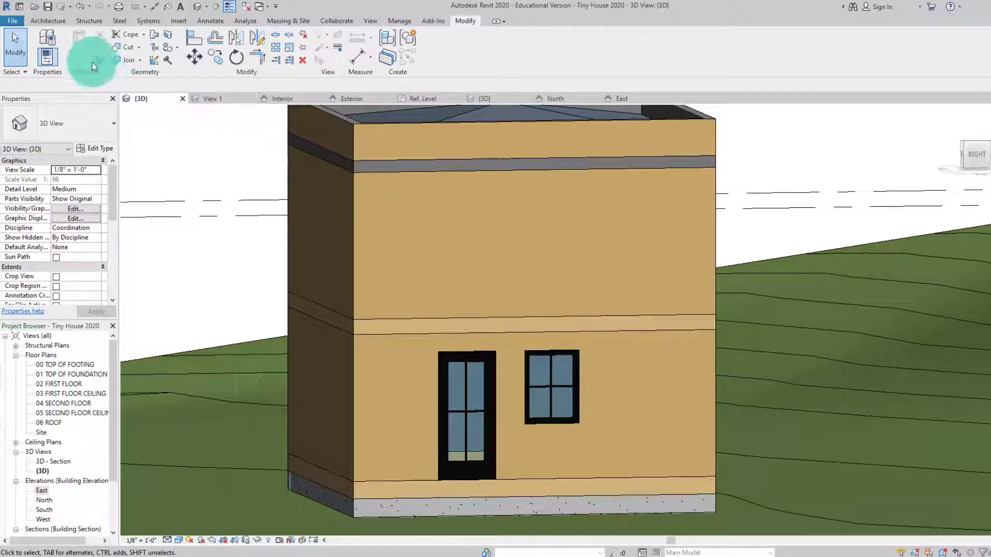
pyautogui.click(48, 21)
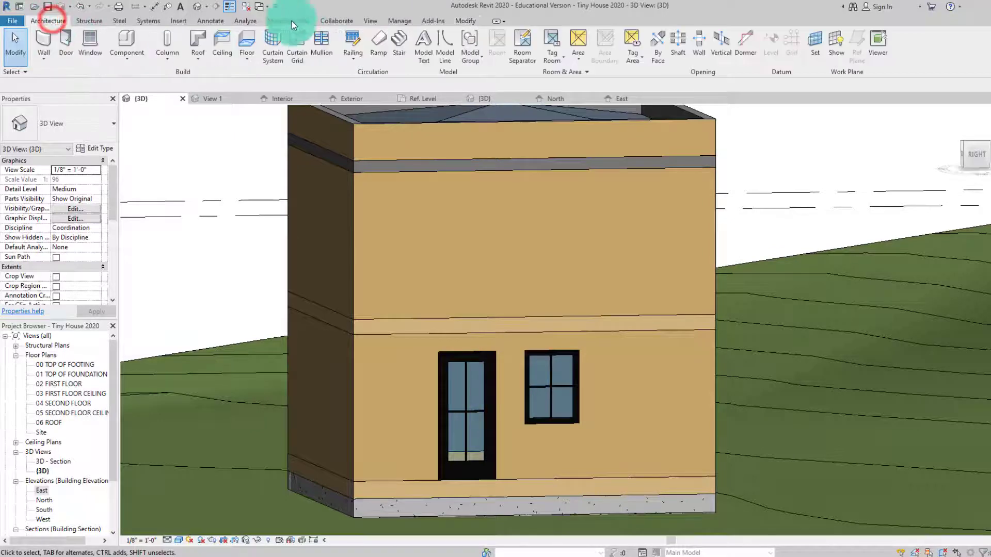
pyautogui.click(123, 61)
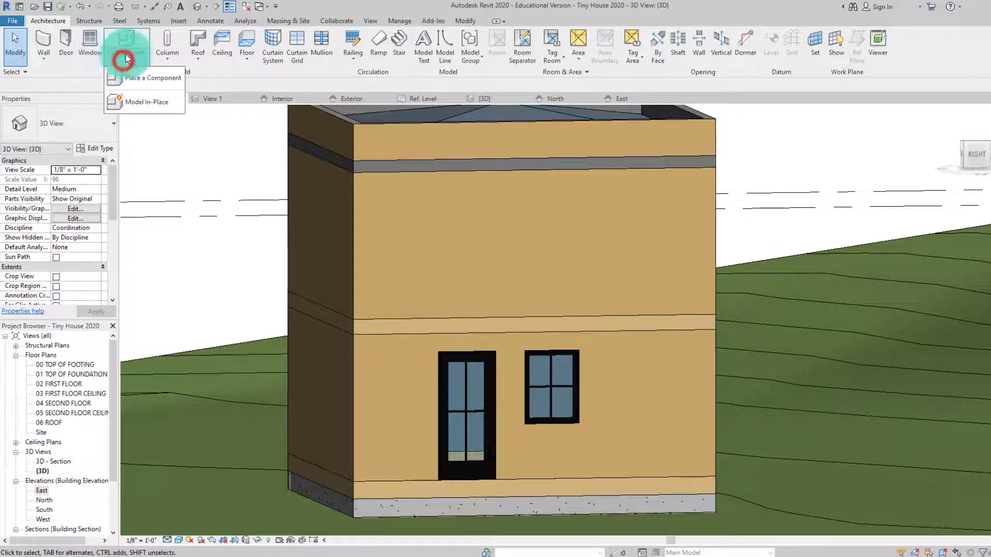
pyautogui.click(138, 103)
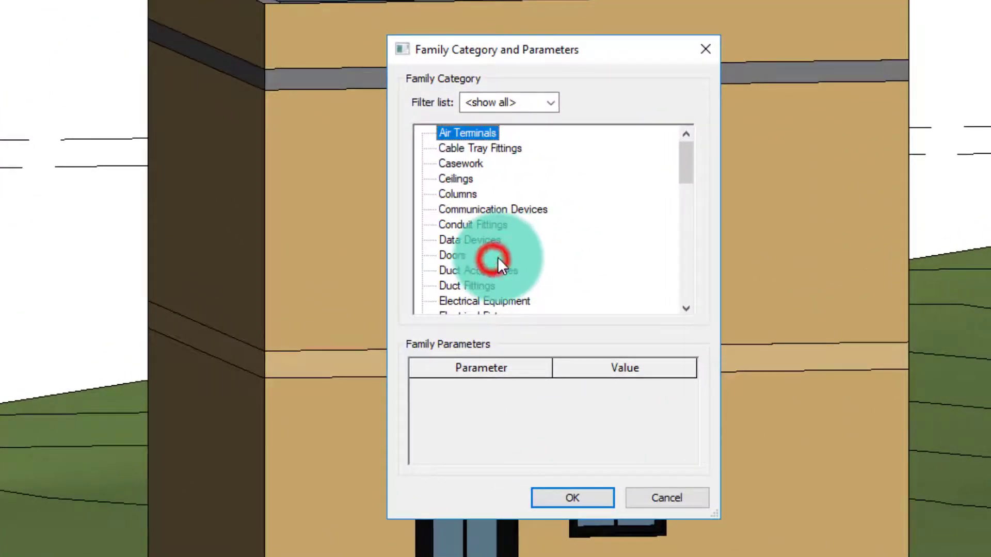
pyautogui.click(693, 165)
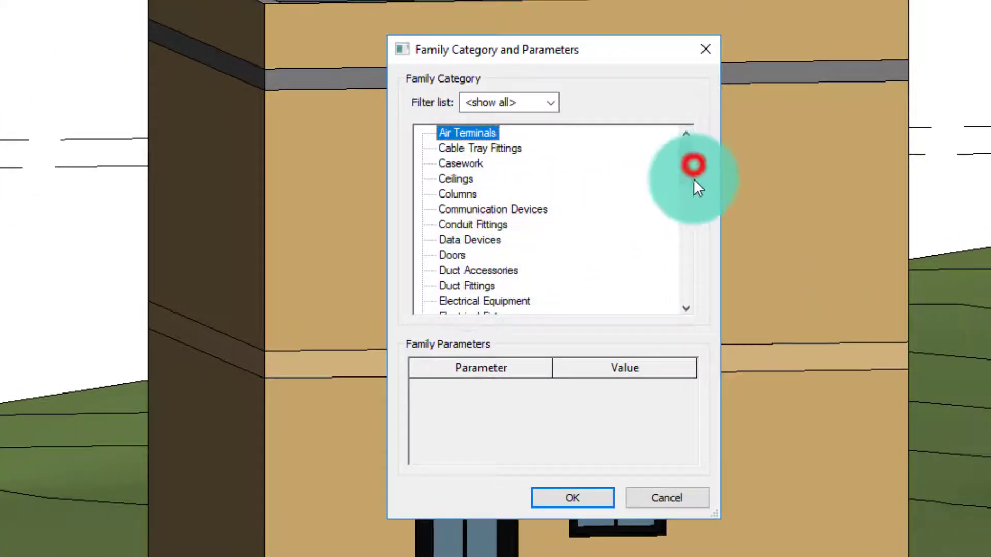
pyautogui.moveTo(693, 175); pyautogui.dragTo(694, 216)
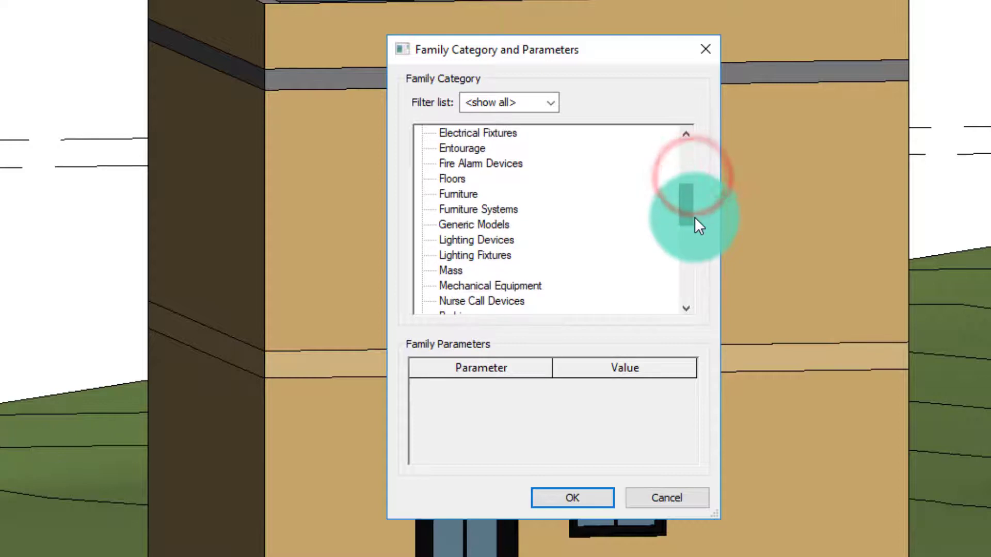
pyautogui.click(457, 225)
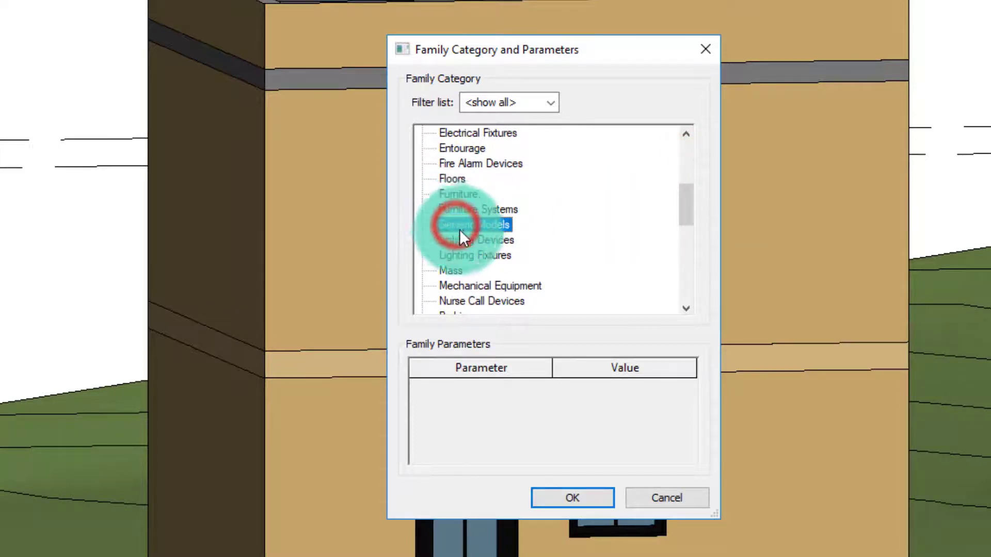
pyautogui.click(545, 495)
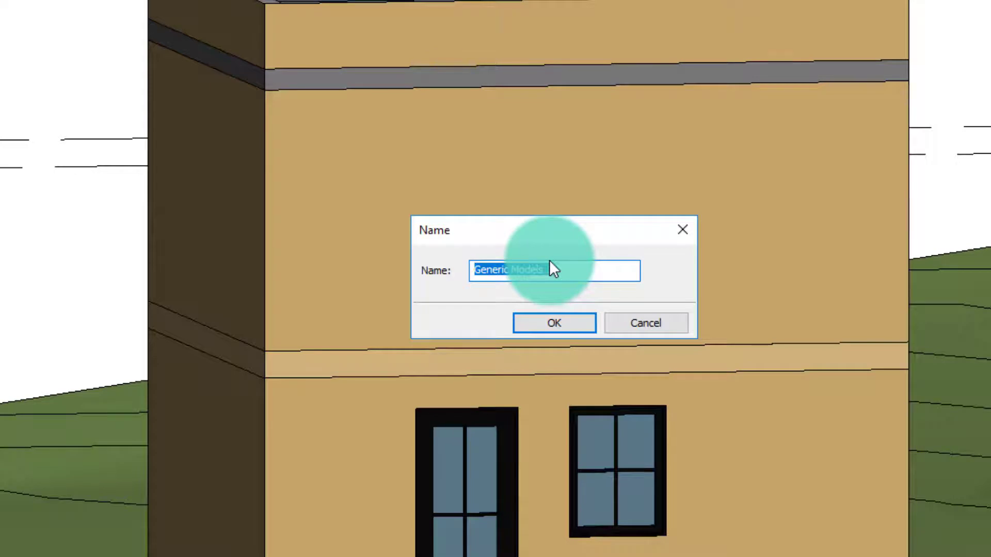
pyautogui.write('east si')
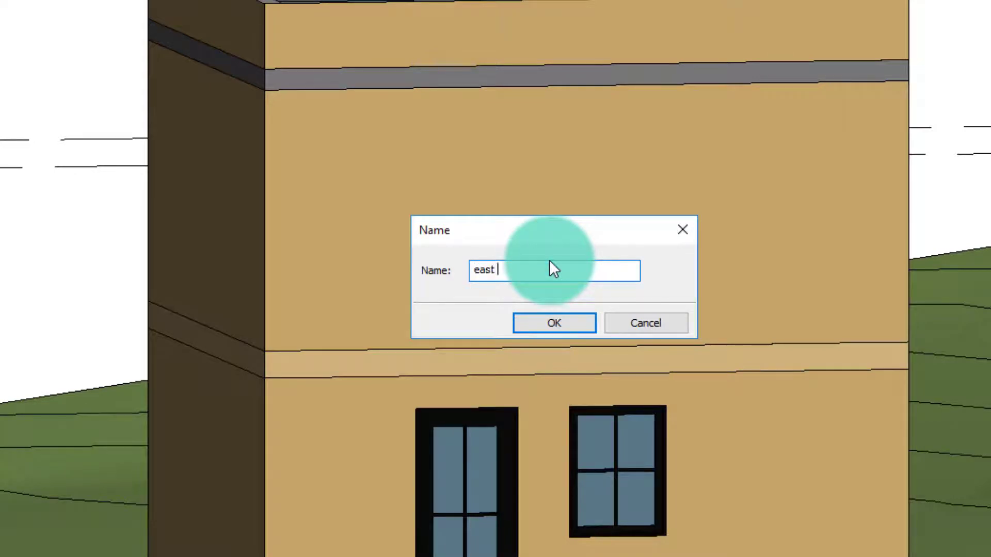
pyautogui.write('de')
pyautogui.press('Return')
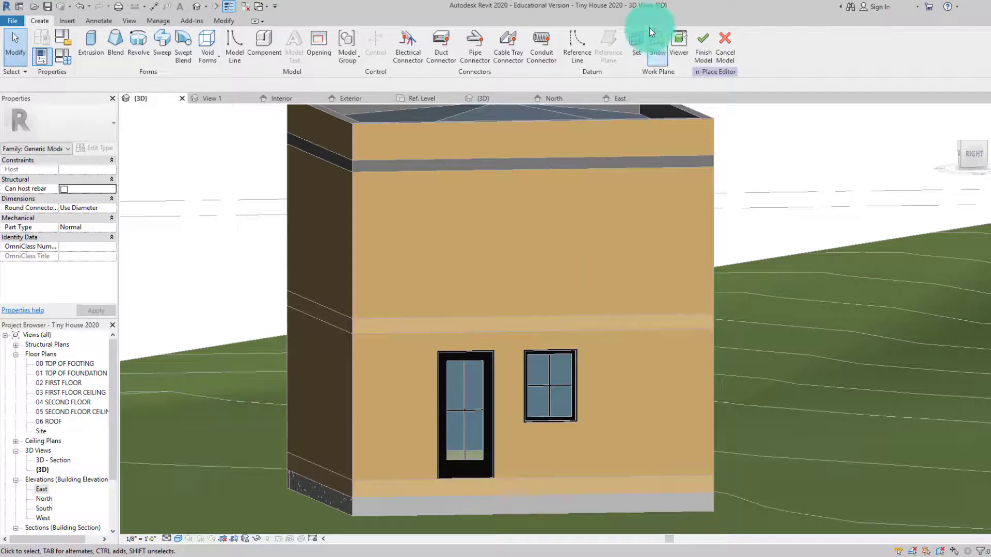
# Set the work plane by picking the exterior face of the upper-storey Ext Wall - 7" on the door side.
pyautogui.click(637, 39)
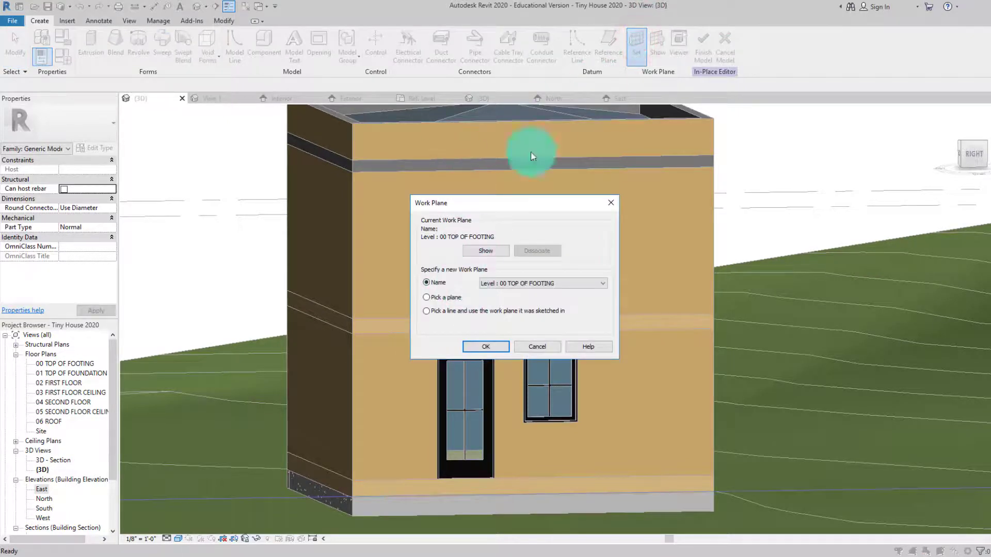
pyautogui.click(426, 297)
pyautogui.click(476, 345)
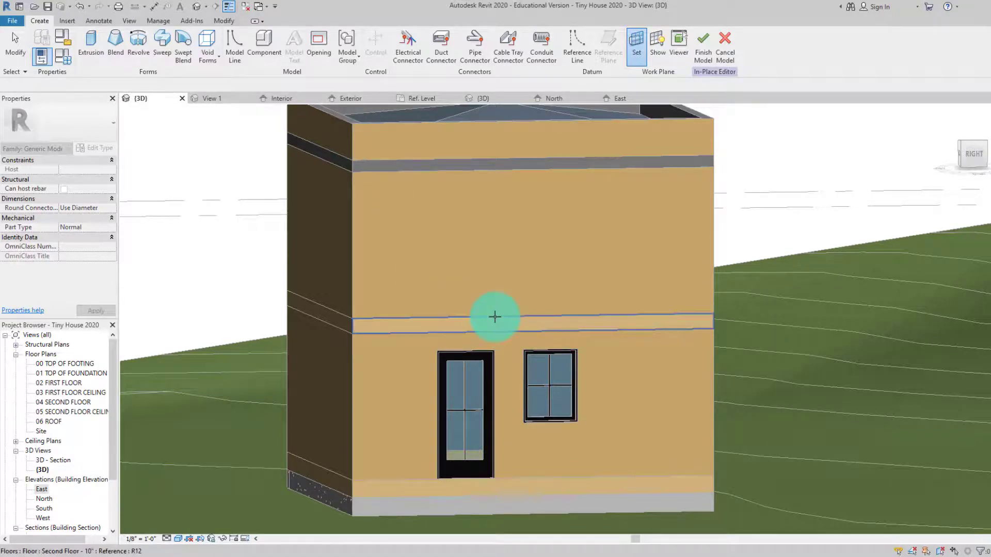
pyautogui.press('Tab')
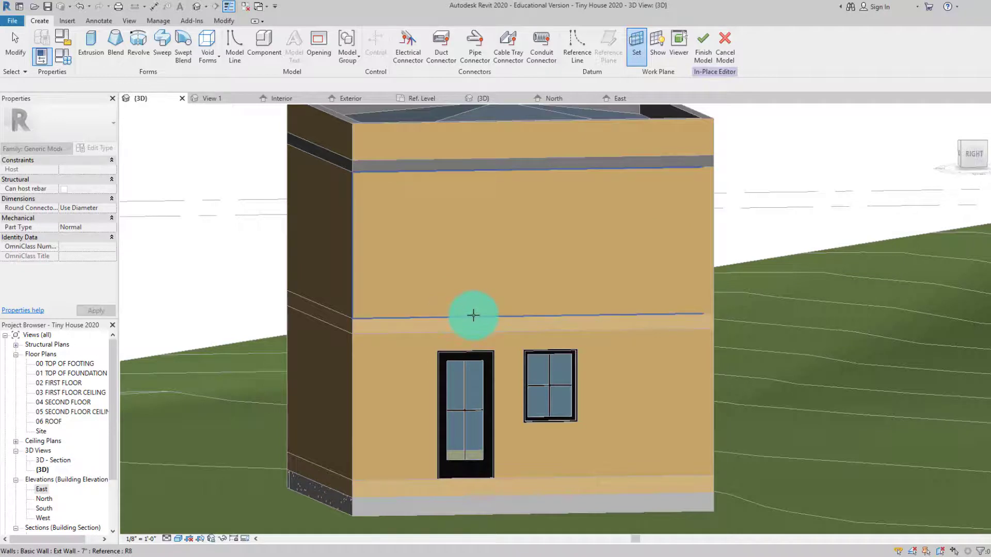
pyautogui.press('Tab')
pyautogui.press('Tab')
pyautogui.press('Tab')
pyautogui.press('Tab')
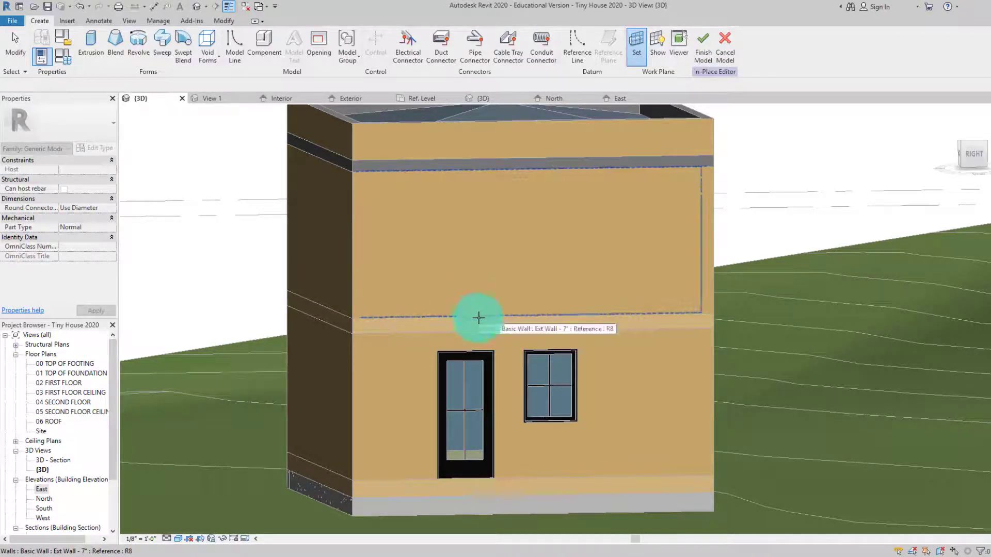
pyautogui.press('Tab')
pyautogui.press('Tab')
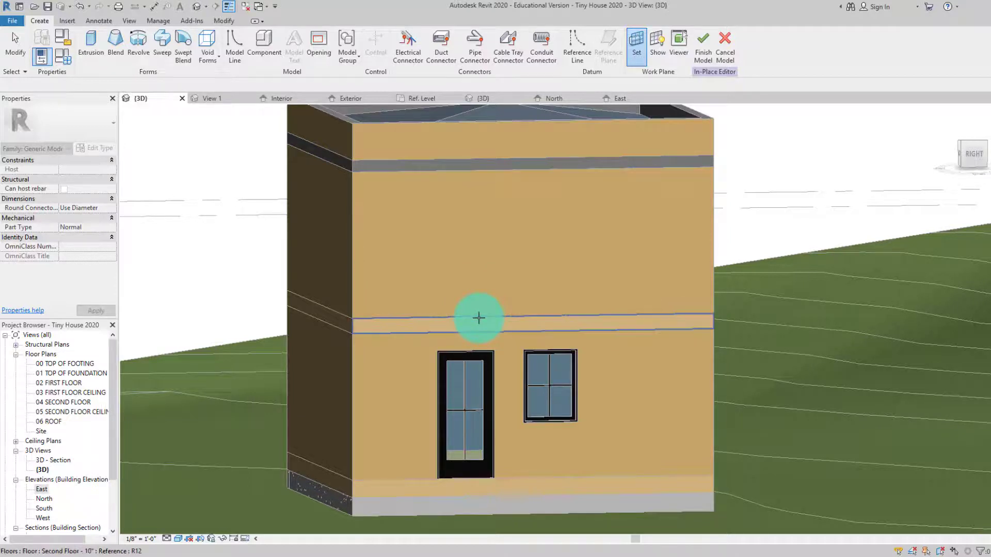
pyautogui.press('Tab')
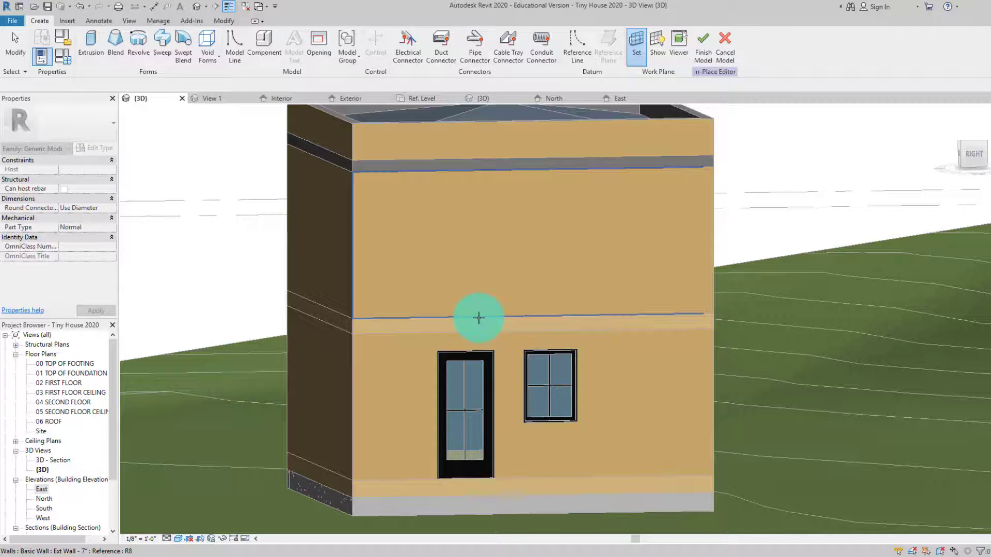
pyautogui.click(478, 317)
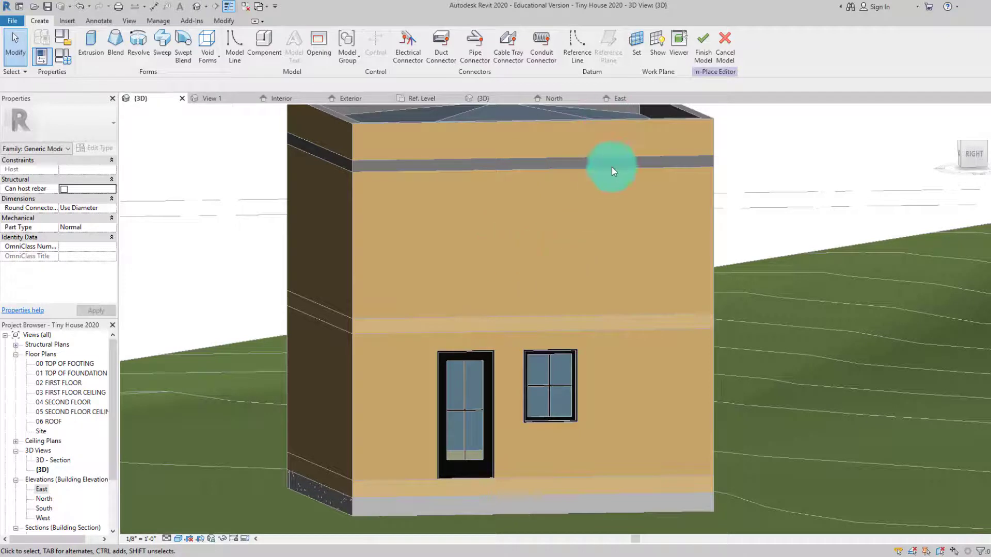
# Display the active work plane to check its position on the upper wall face, and hide it again.
pyautogui.click(644, 47)
pyautogui.click(659, 47)
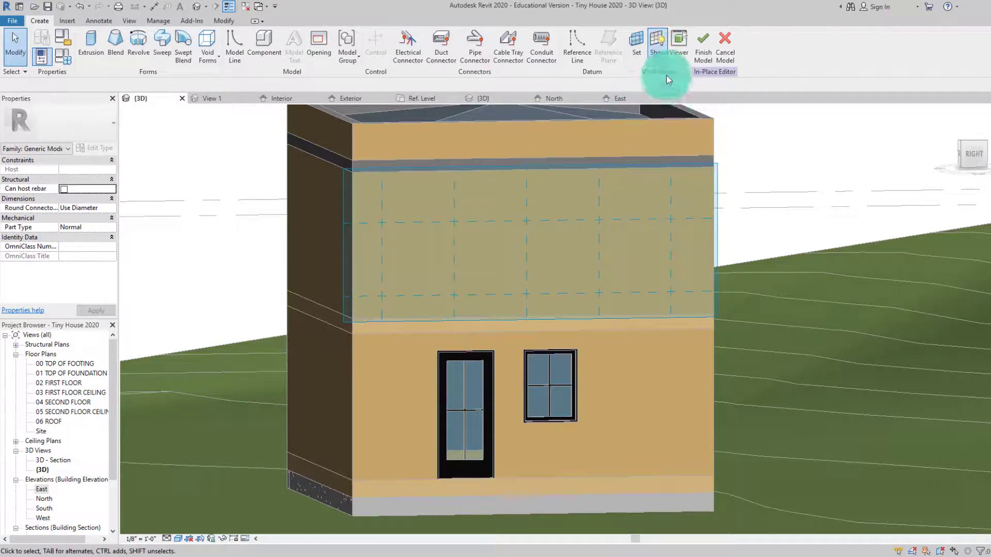
pyautogui.click(658, 47)
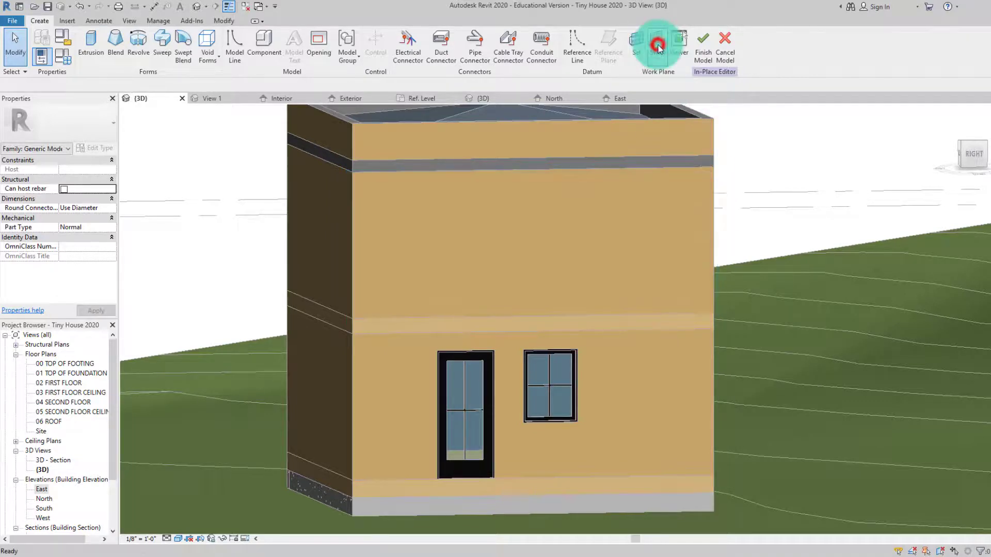
pyautogui.click(658, 46)
pyautogui.click(658, 47)
pyautogui.click(658, 47)
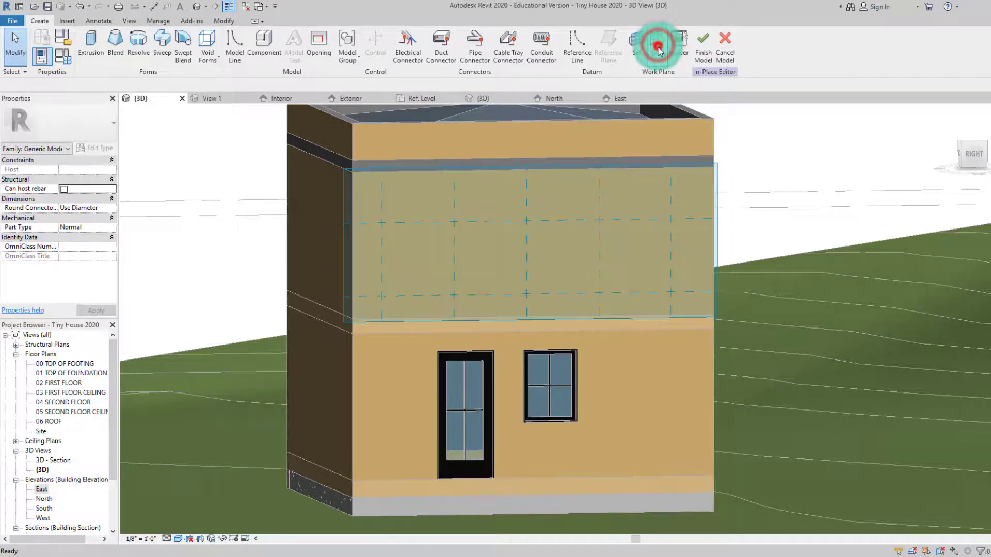
pyautogui.click(658, 46)
# Start an extrusion in the straight-on Right view and sketch a 20'-0" by 19'-5 3/4" rectangle from the parapet corner to the first floor's top edge.
pyautogui.moveTo(535, 180); pyautogui.dragTo(495, 205, button='middle')
pyautogui.scroll(-2, 527, 191)
pyautogui.scroll(1, 516, 203)
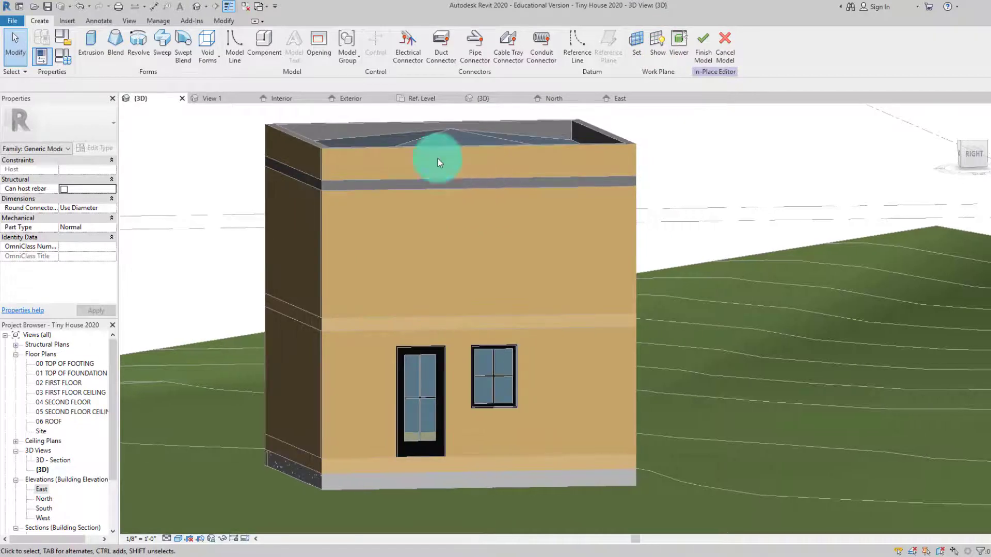
pyautogui.click(968, 153)
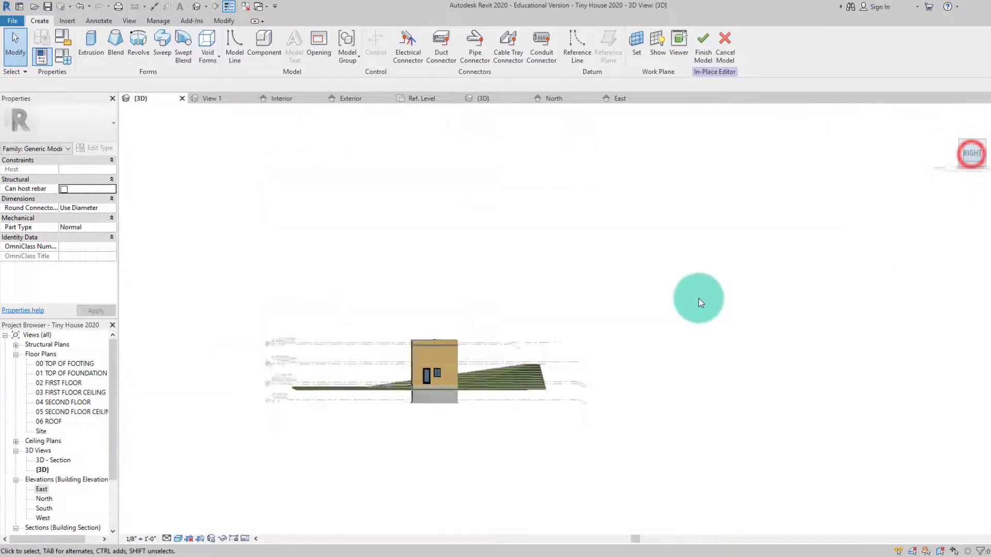
pyautogui.scroll(3, 573, 330)
pyautogui.scroll(3, 578, 318)
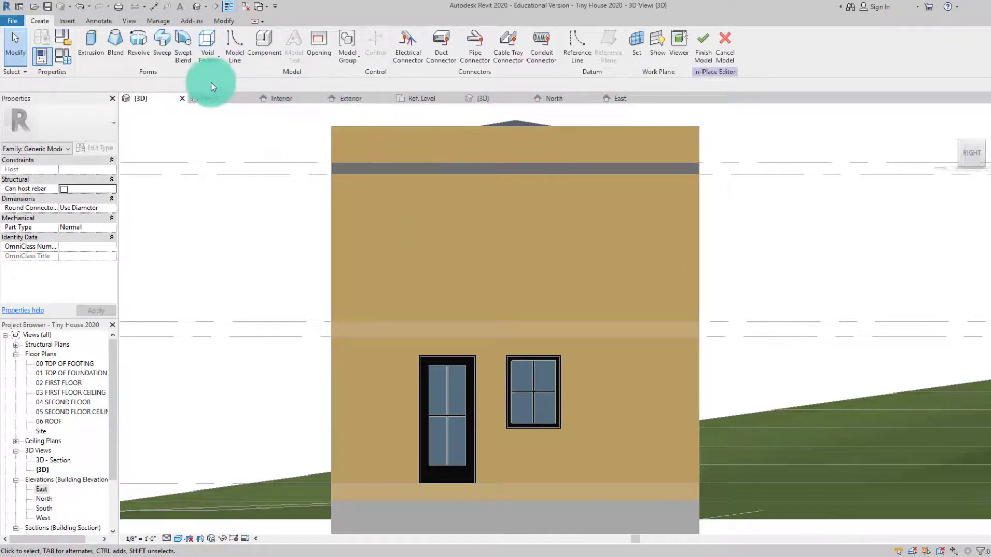
pyautogui.click(85, 41)
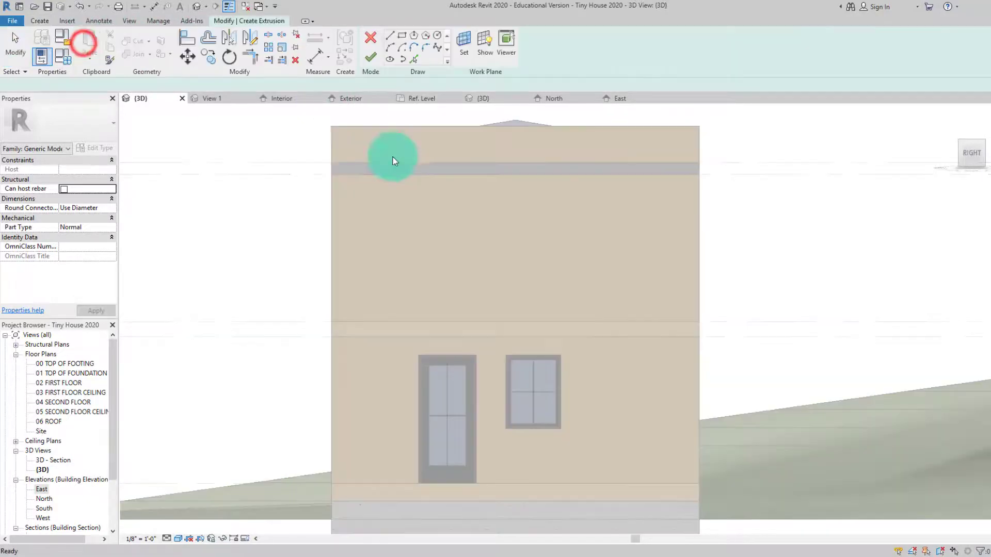
pyautogui.click(402, 35)
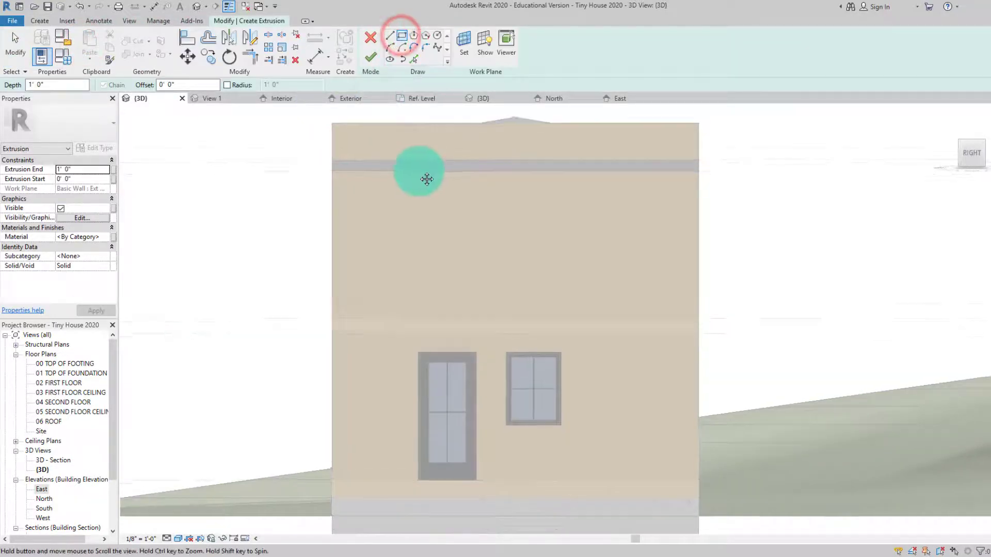
pyautogui.moveTo(427, 179); pyautogui.dragTo(404, 179, button='middle')
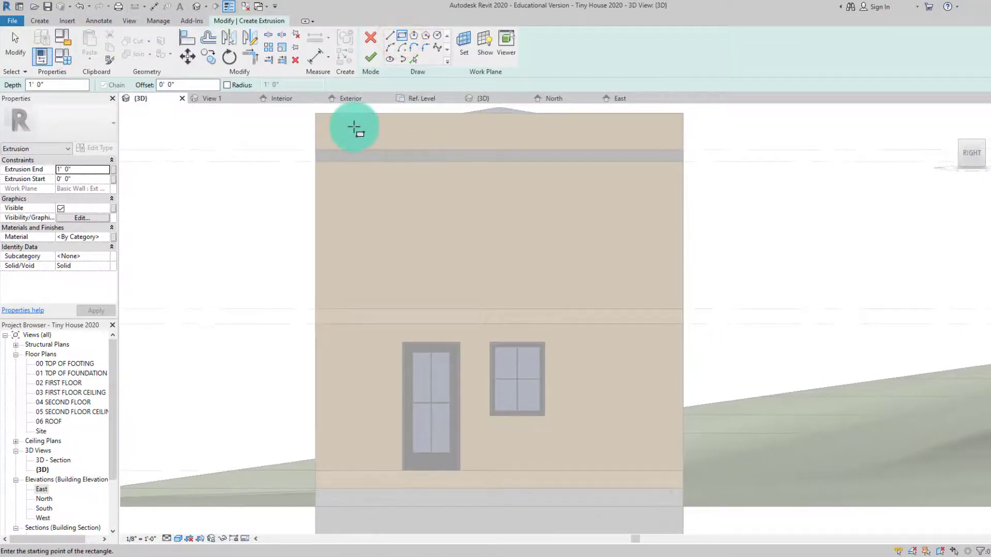
pyautogui.click(316, 113)
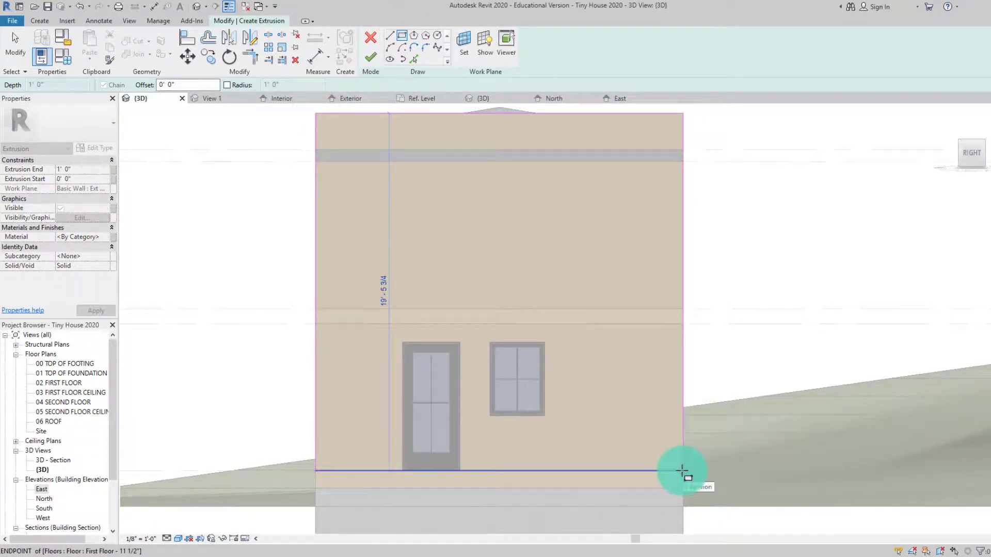
pyautogui.click(681, 471)
# Trace the door's sides and top with sketch lines, 3'-2" wide and 7'-0" high, ending on the rectangle's lower edge.
pyautogui.scroll(3, 420, 482)
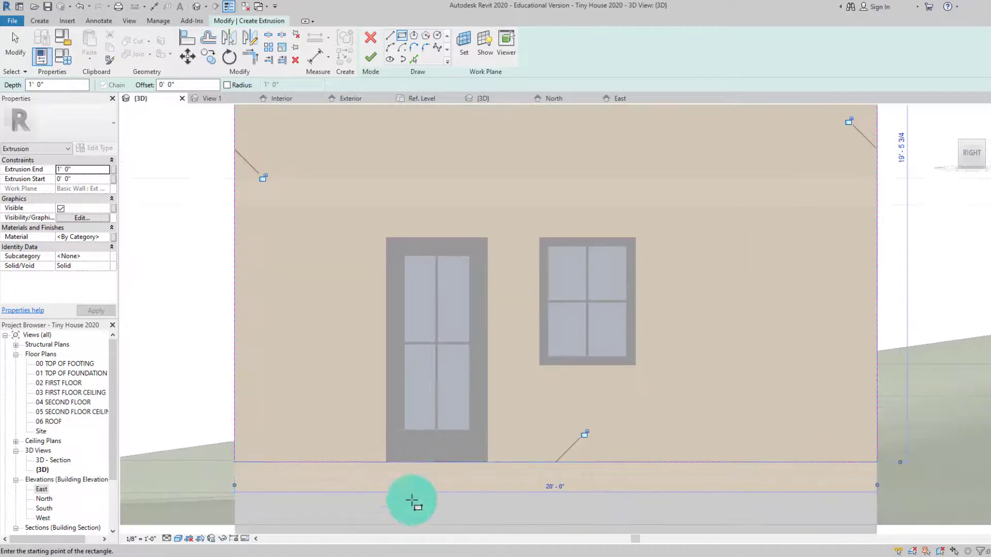
pyautogui.moveTo(411, 501); pyautogui.dragTo(413, 435, button='middle')
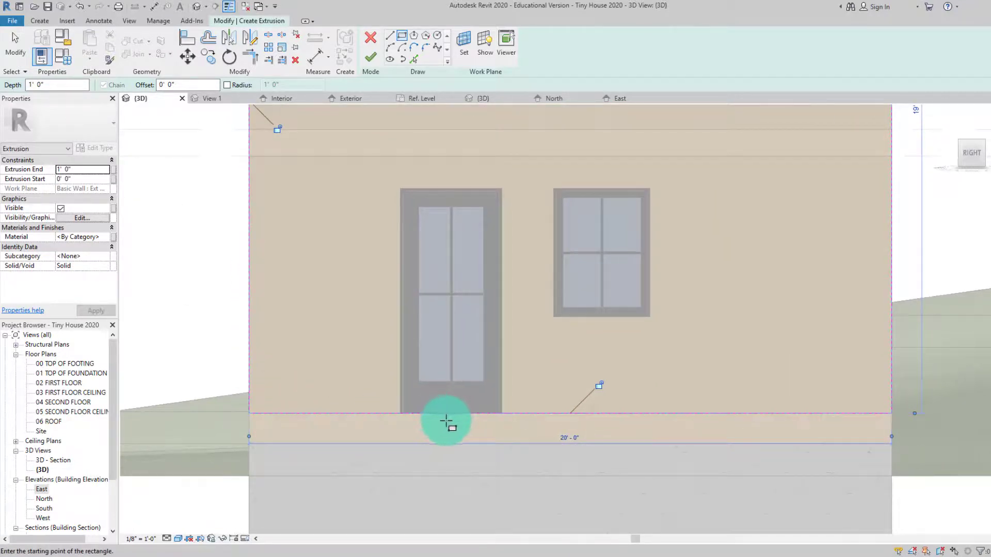
pyautogui.click(388, 35)
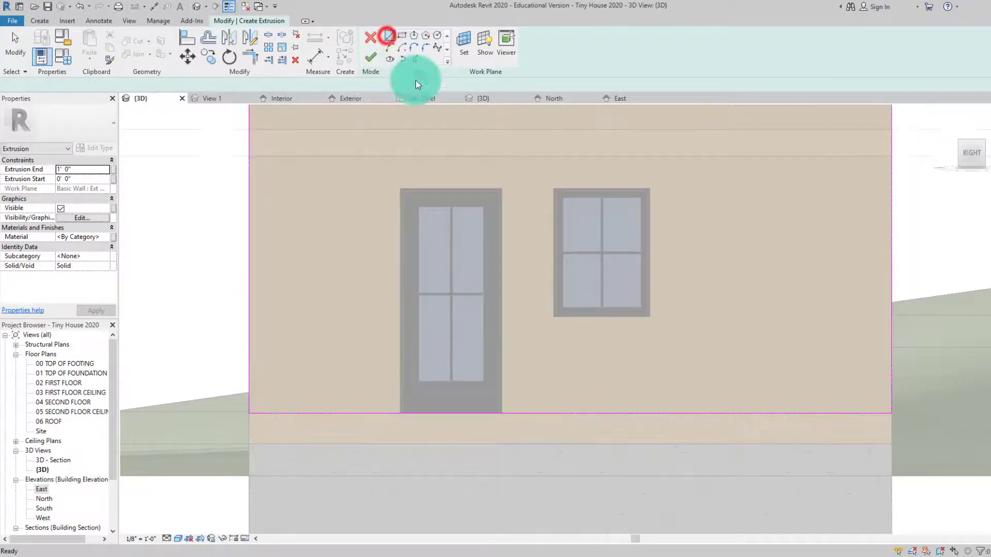
pyautogui.click(396, 414)
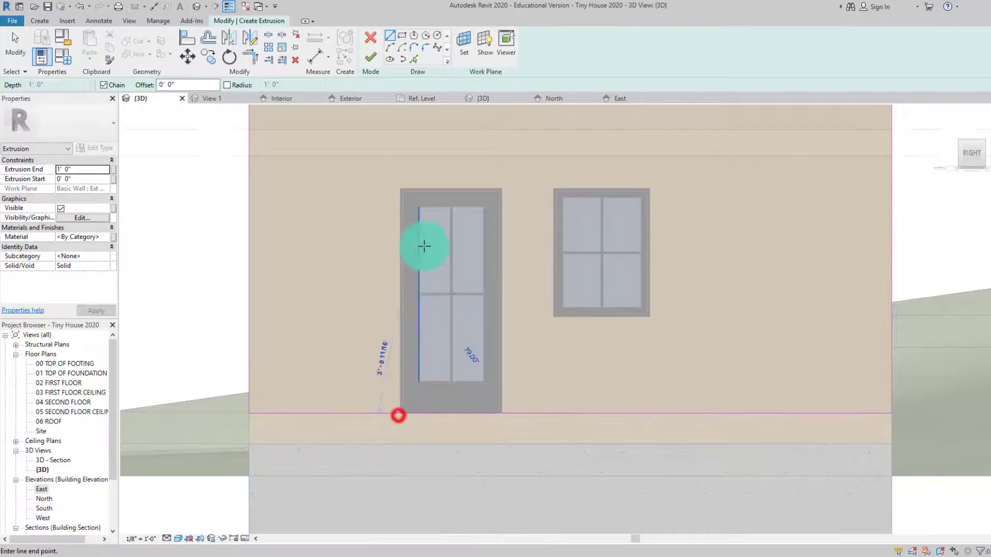
pyautogui.click(401, 189)
pyautogui.click(503, 189)
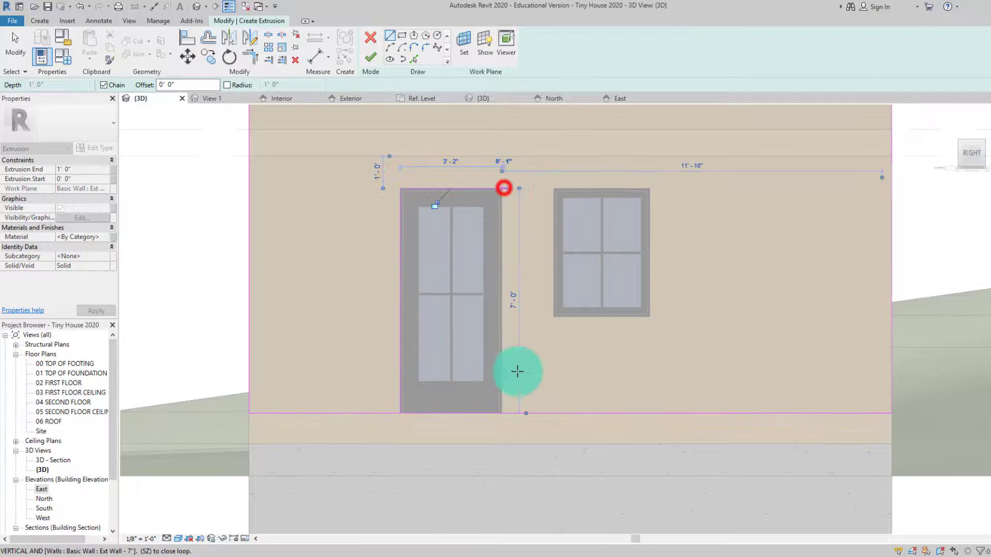
pyautogui.click(503, 413)
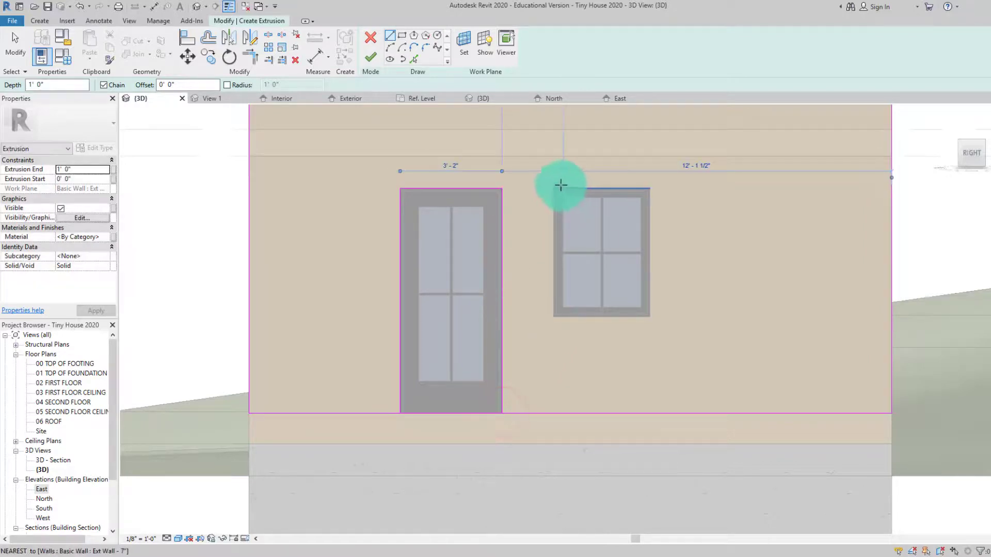
# Sketch a rectangle around the outer edges of the window frame to cut its opening from the extrusion profile.
pyautogui.click(402, 36)
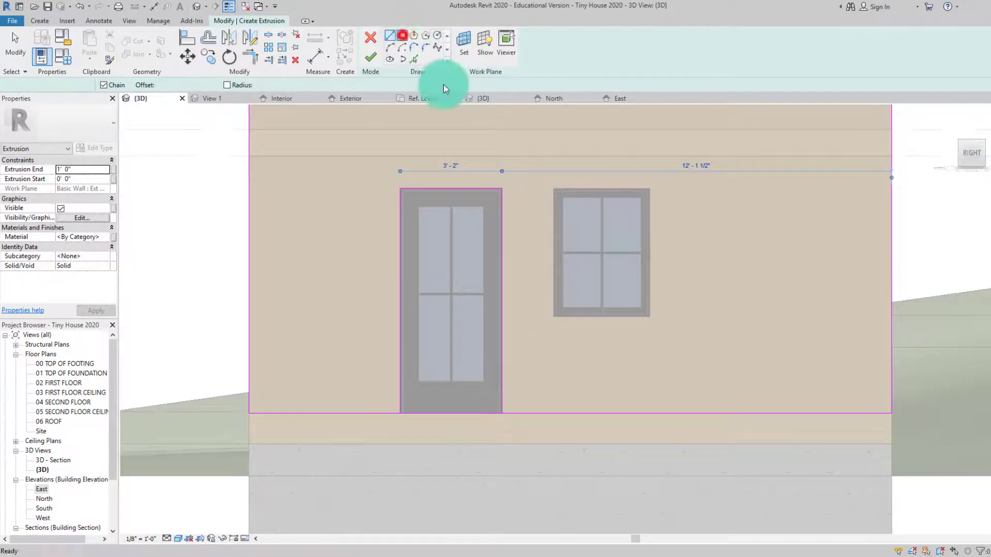
pyautogui.click(553, 188)
pyautogui.click(648, 318)
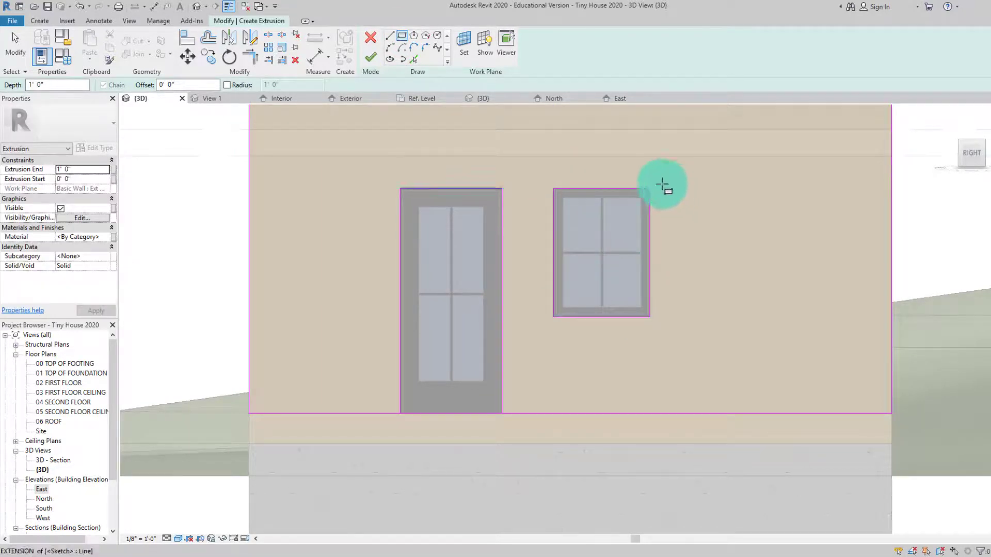
pyautogui.press('Escape')
pyautogui.scroll(-1, 476, 390)
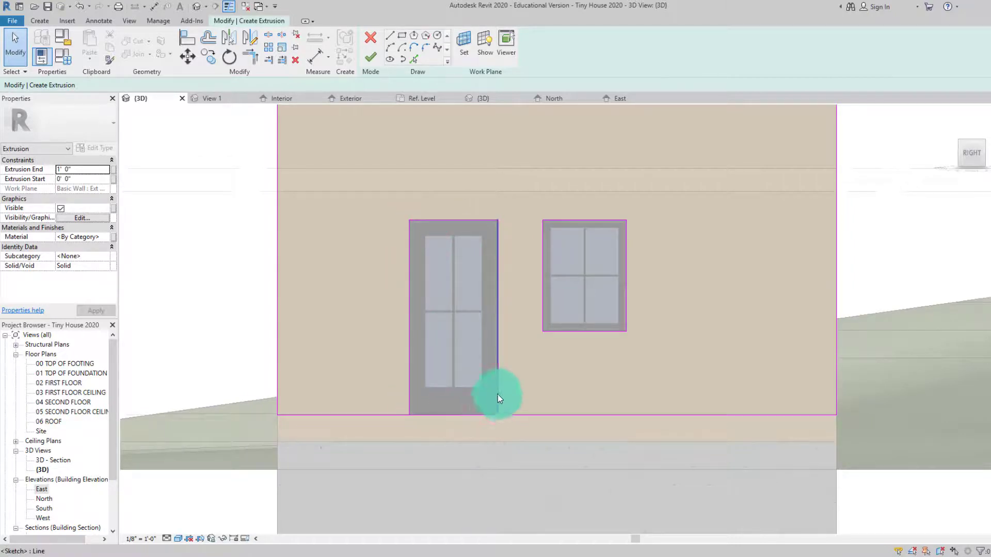
# Split the profile's lower edge beneath the door and trim both parts to the door's side lines.
pyautogui.click(268, 35)
pyautogui.click(452, 415)
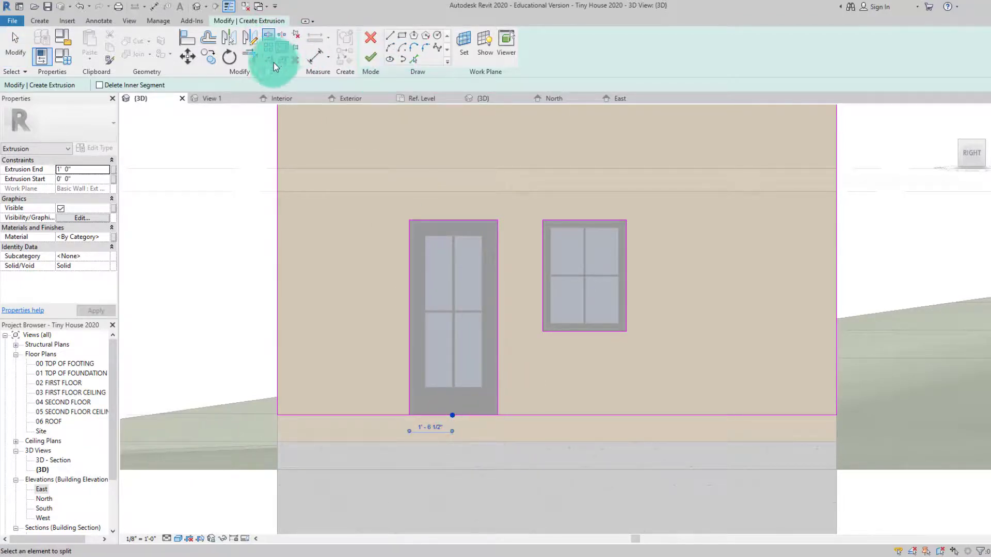
pyautogui.click(251, 58)
pyautogui.click(389, 412)
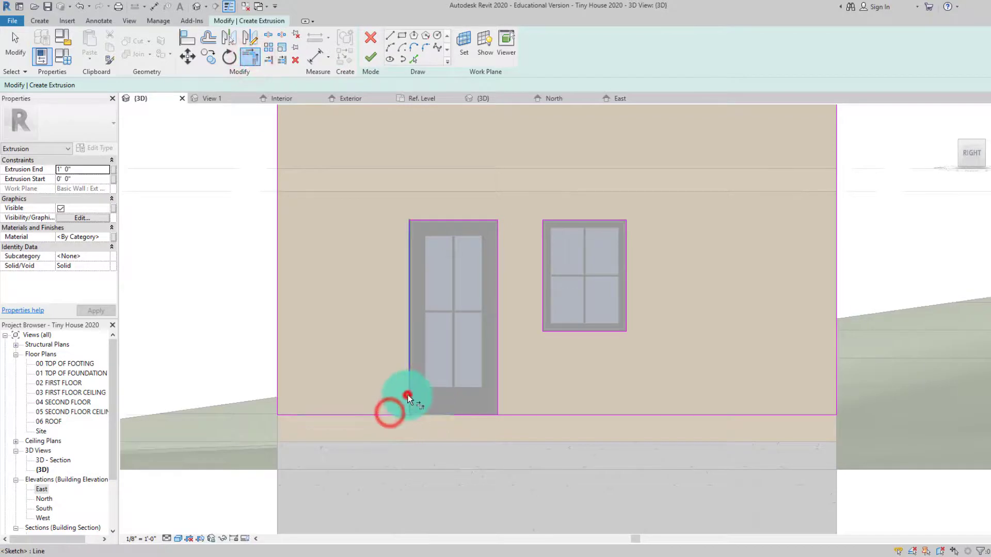
pyautogui.click(408, 394)
pyautogui.click(495, 401)
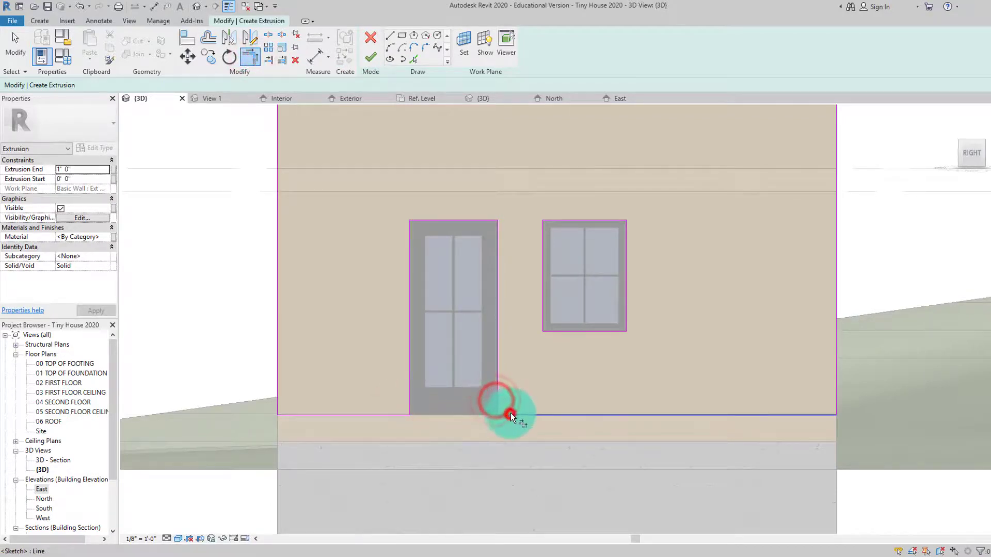
pyautogui.click(509, 414)
# Set the extrusion end to 0' 0 1/2".
pyautogui.moveTo(542, 366); pyautogui.dragTo(536, 388, button='middle')
pyautogui.scroll(-5, 536, 387)
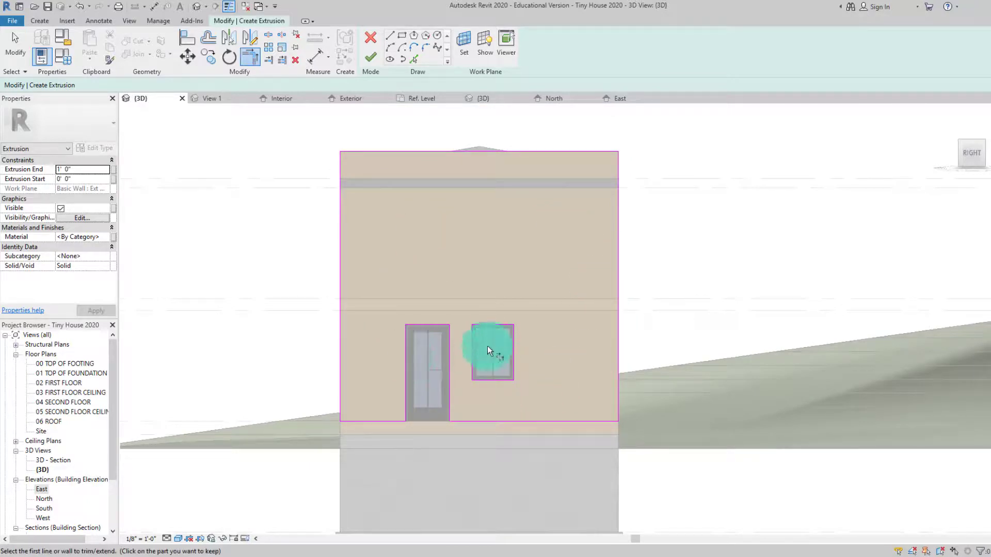
pyautogui.click(84, 169)
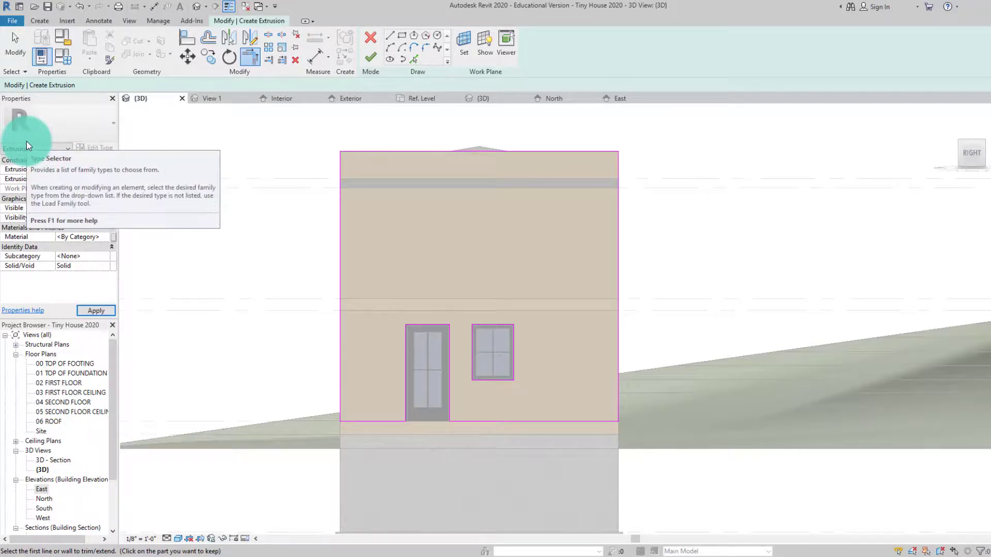
pyautogui.click(84, 167)
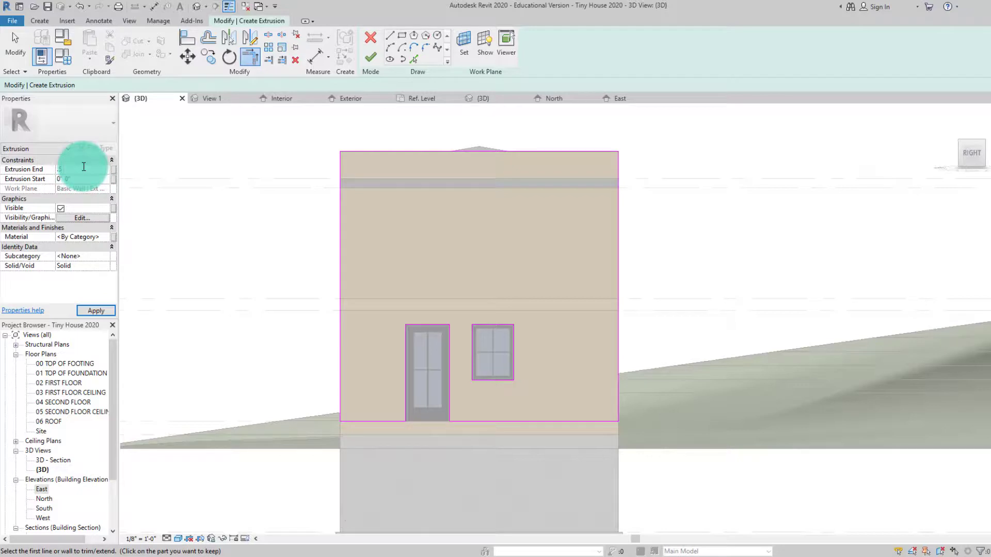
pyautogui.write('.5')
# Assign the Wood Siding - 1 material to the extrusion and finish its sketch.
pyautogui.click(103, 237)
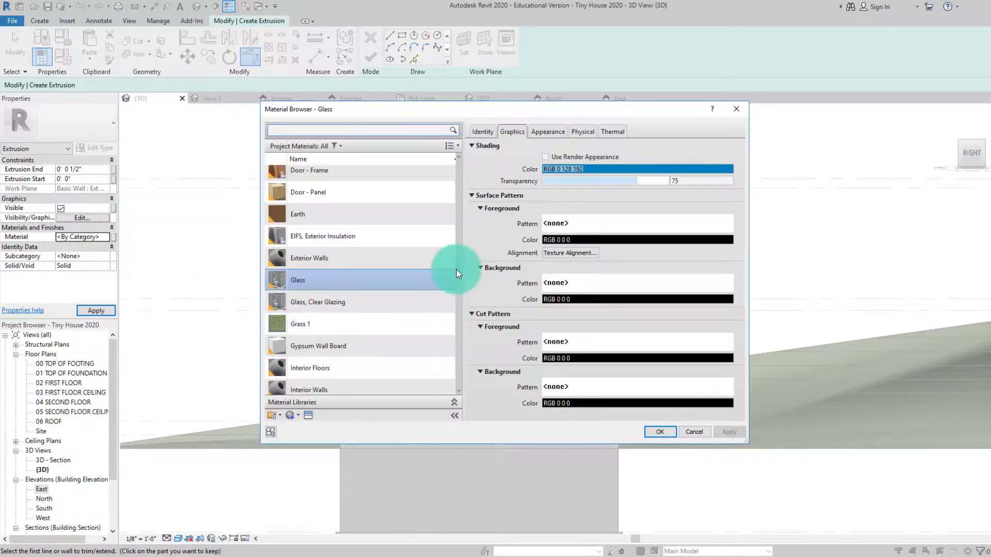
pyautogui.moveTo(456, 270); pyautogui.dragTo(457, 389)
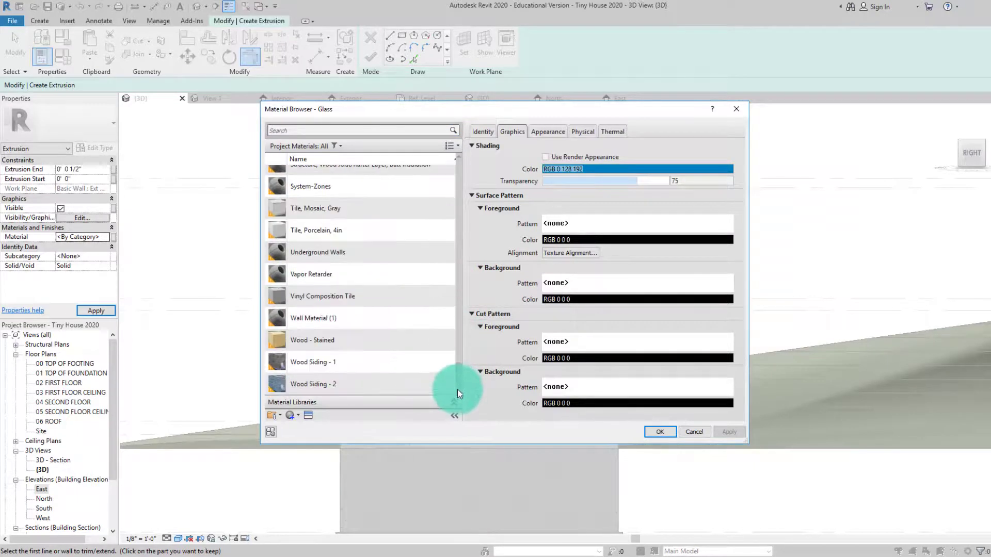
pyautogui.click(315, 362)
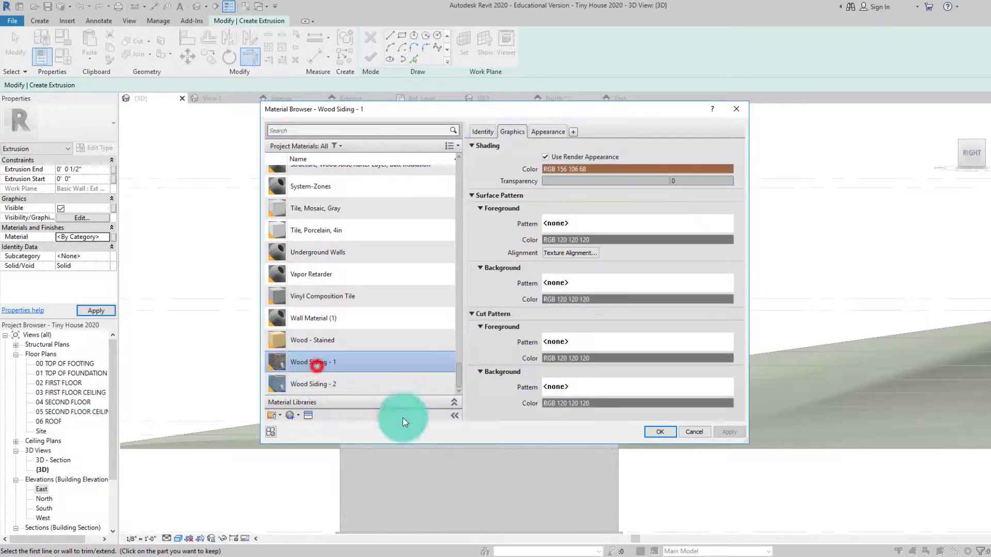
pyautogui.click(653, 434)
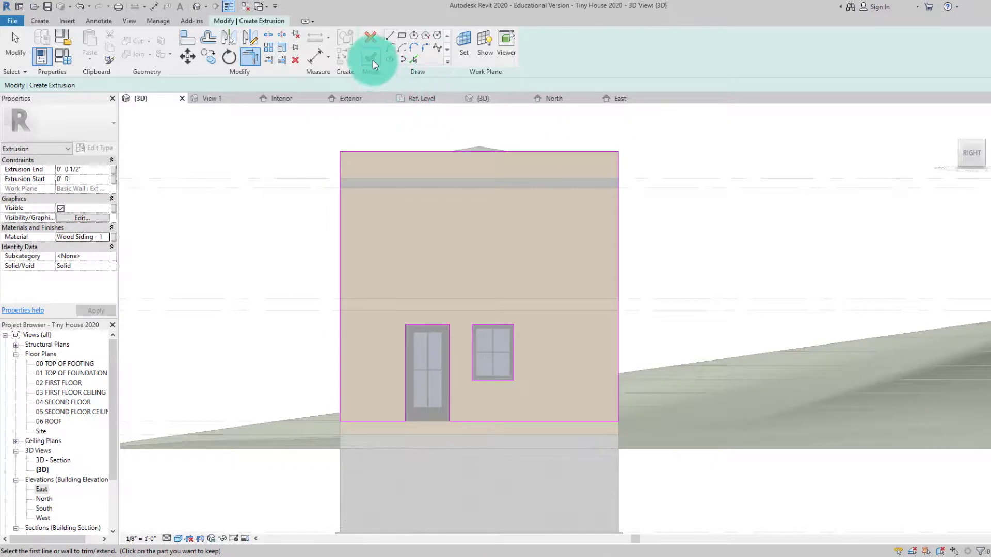
pyautogui.click(372, 59)
pyautogui.click(286, 120)
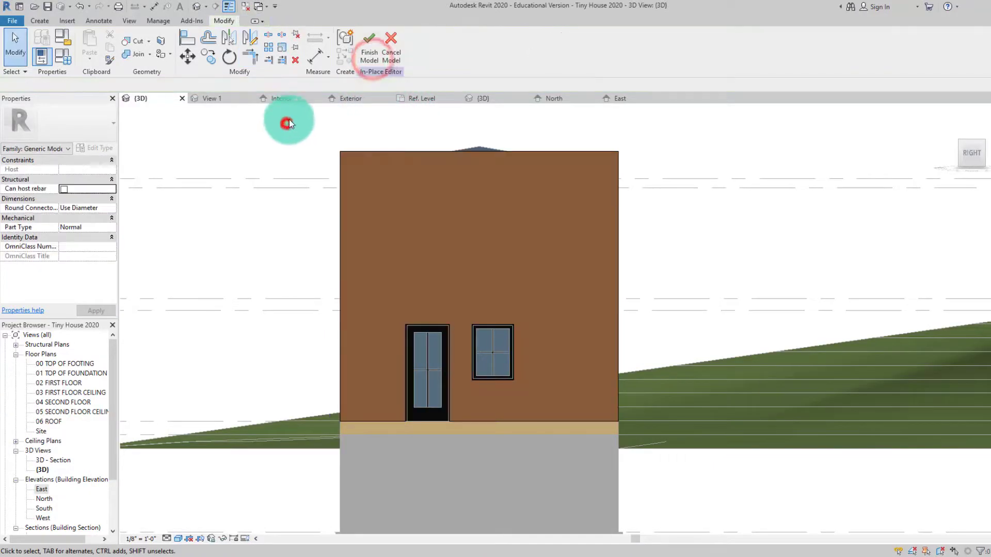
# Turn the 3D view to the front-right corner, apply the Realistic visual style, and examine the siding around the door and window.
pyautogui.click(976, 159)
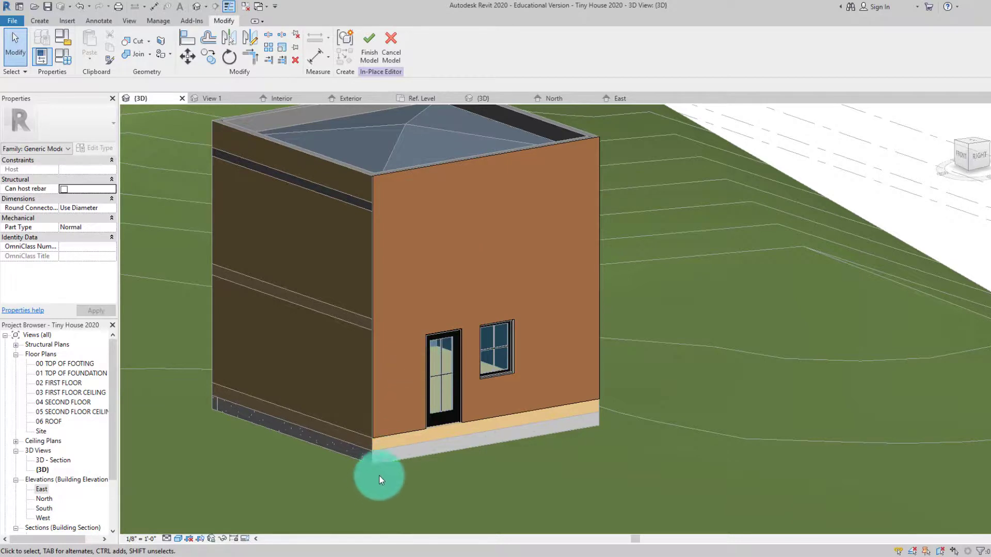
pyautogui.scroll(3, 416, 314)
pyautogui.scroll(-1, 401, 354)
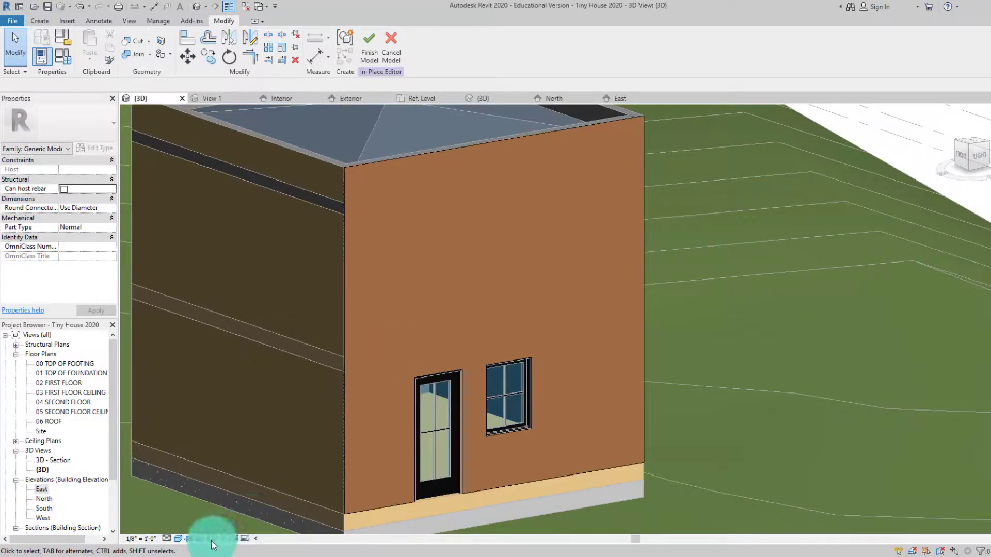
pyautogui.click(181, 539)
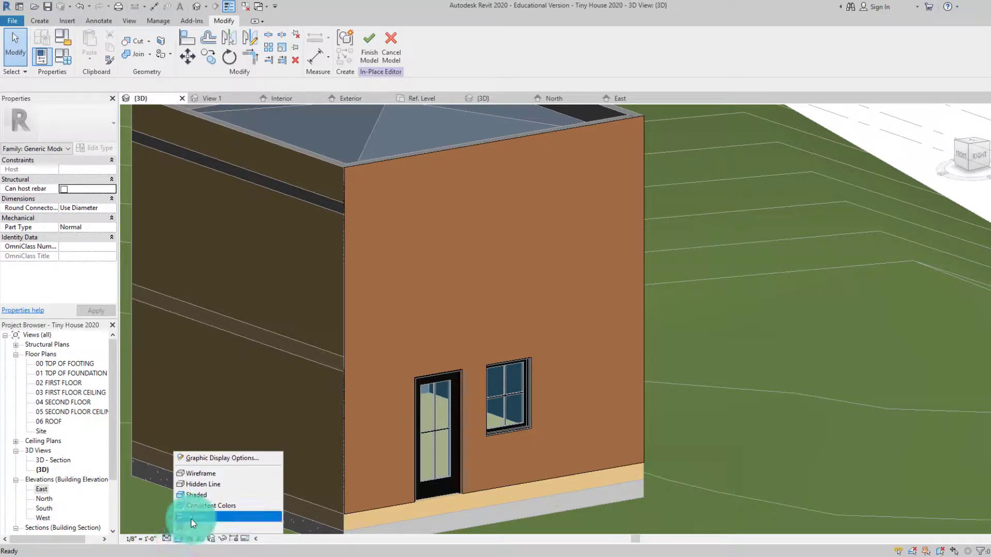
pyautogui.click(192, 518)
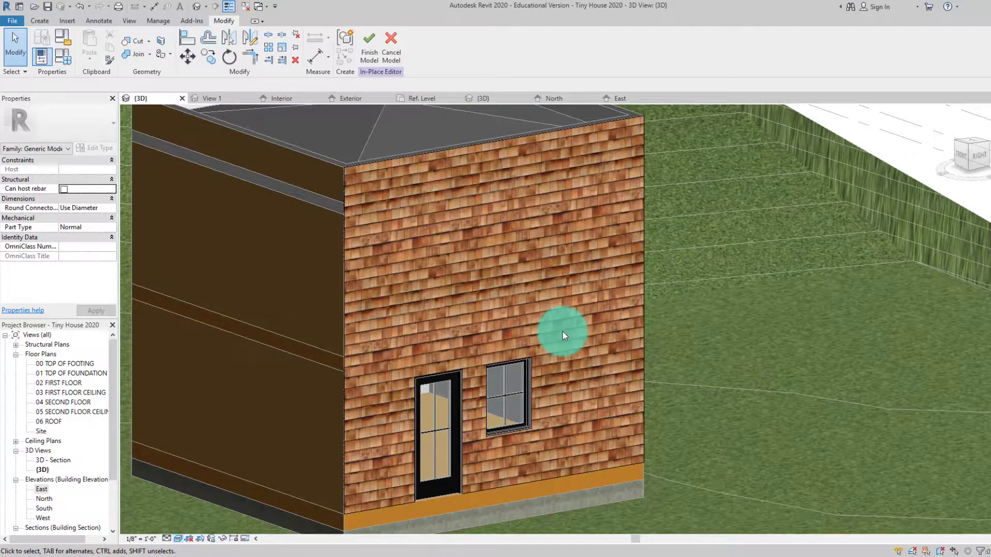
pyautogui.scroll(-5, 593, 323)
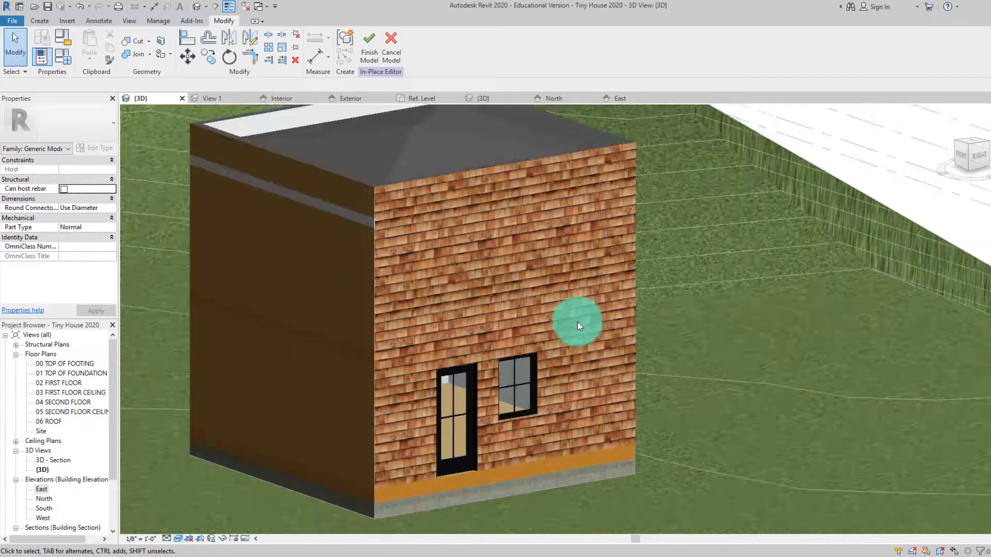
pyautogui.scroll(4, 591, 322)
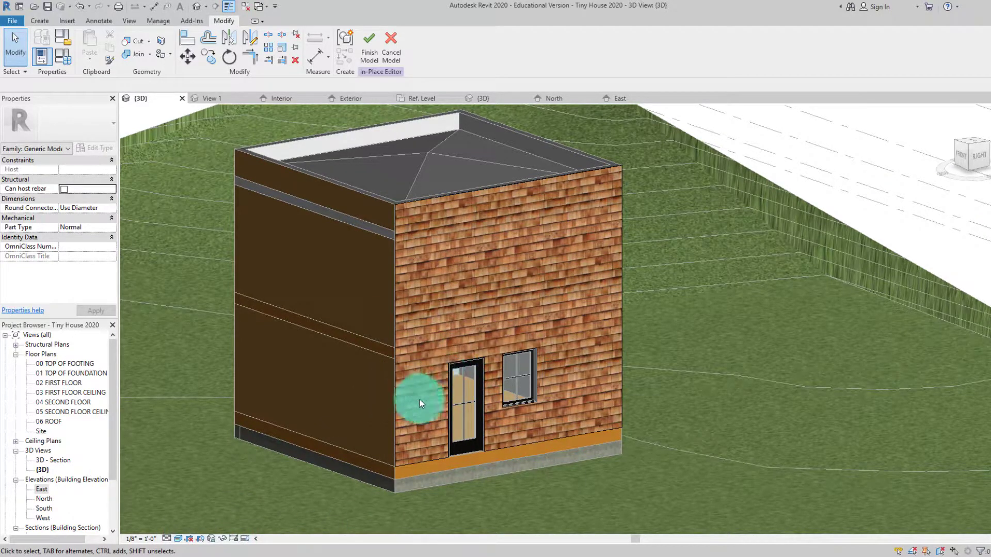
pyautogui.moveTo(430, 437); pyautogui.dragTo(417, 437, button='middle')
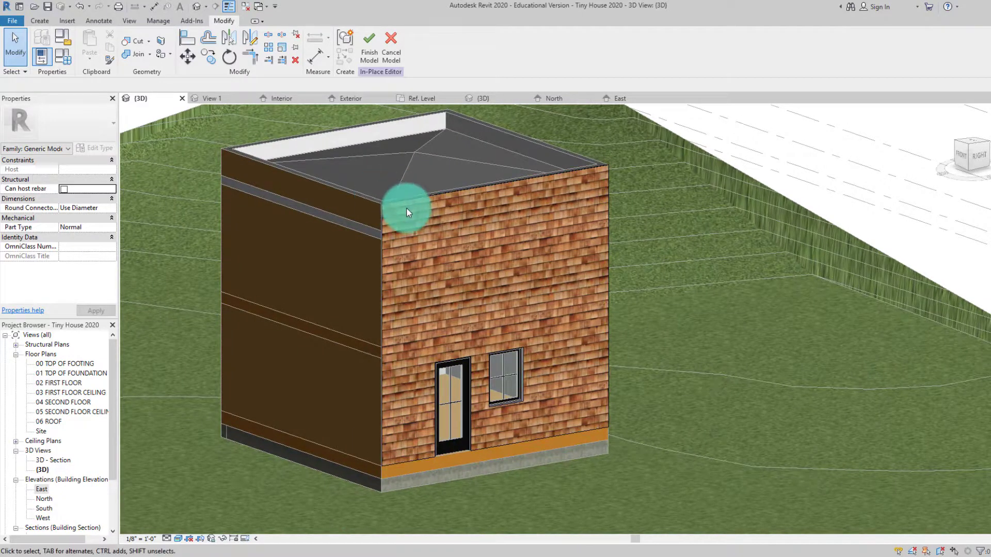
pyautogui.scroll(3, 454, 452)
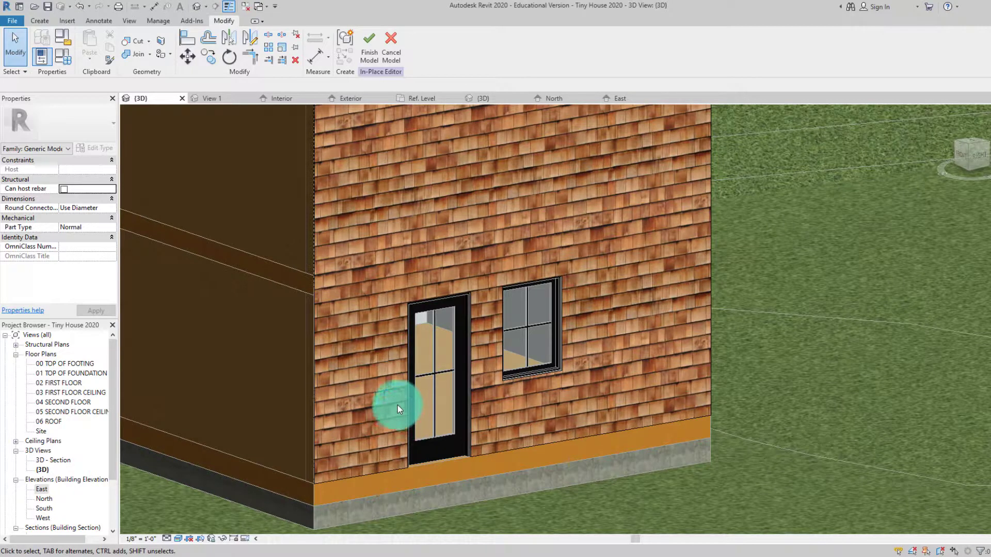
pyautogui.scroll(-3, 398, 408)
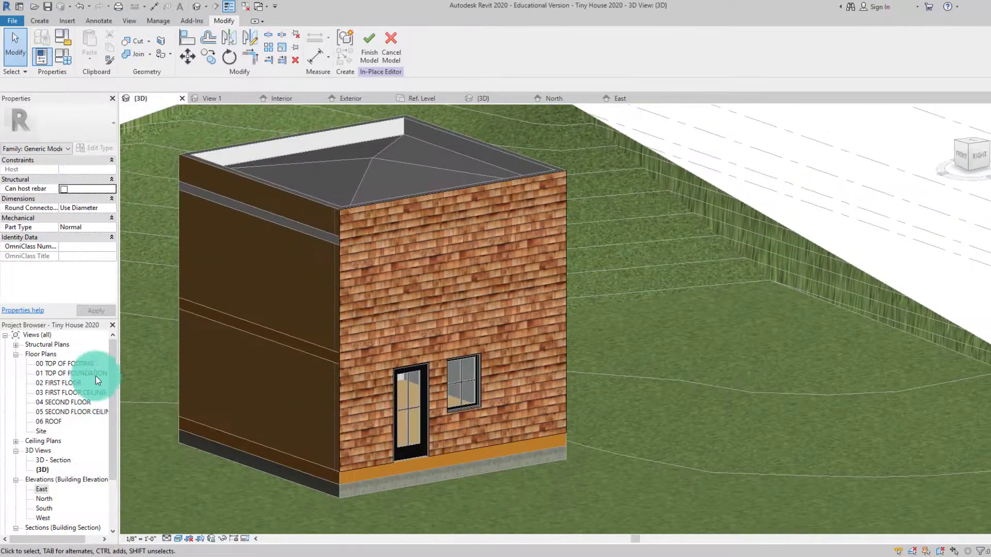
# Set the sample size of the Wood Siding - 1 appearance image to 4'-0" by 4'-0" and apply the material change.
pyautogui.click(145, 20)
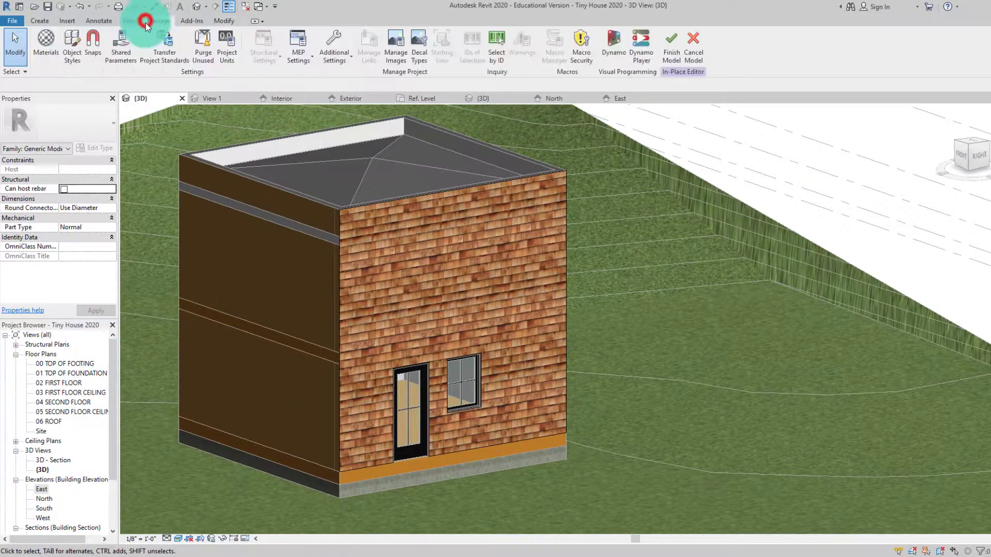
pyautogui.click(42, 41)
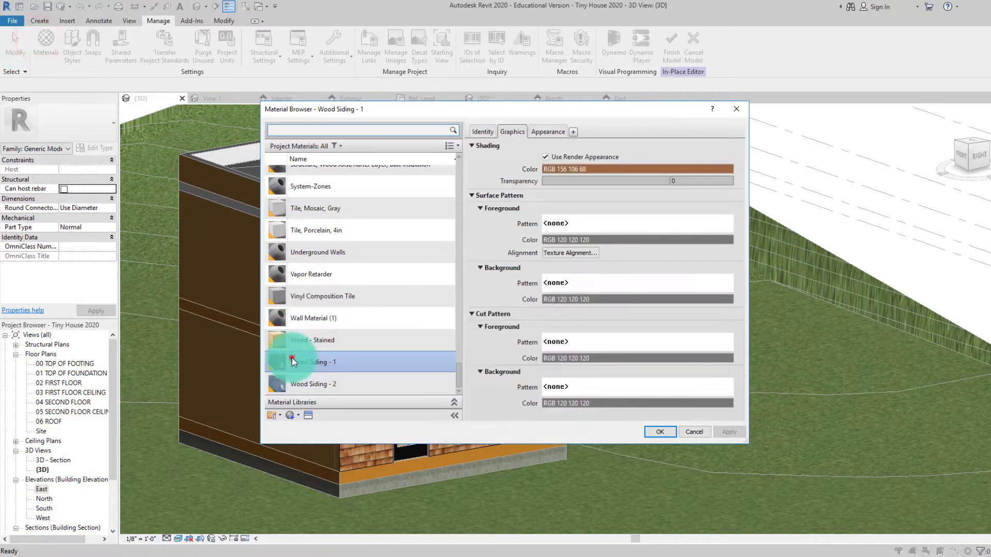
pyautogui.click(289, 355)
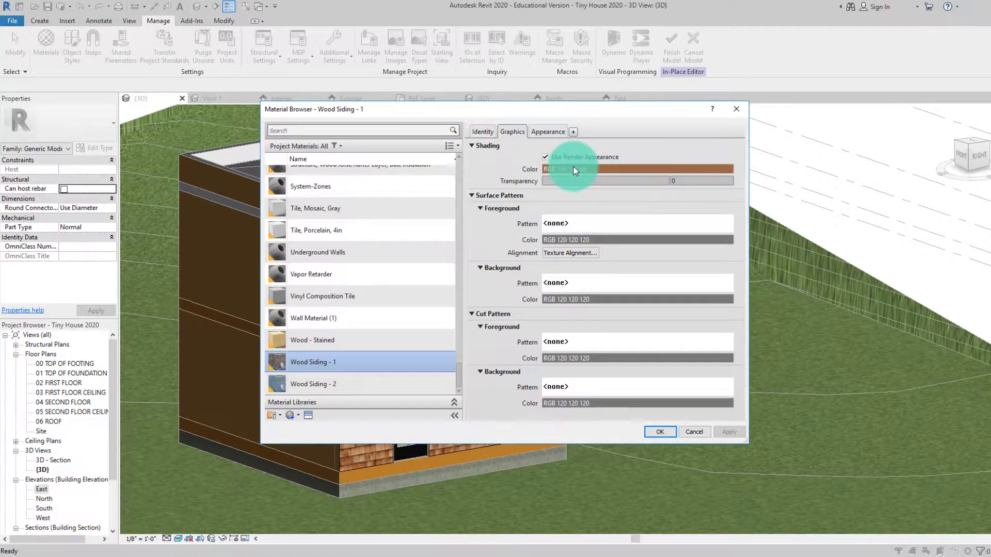
pyautogui.click(551, 130)
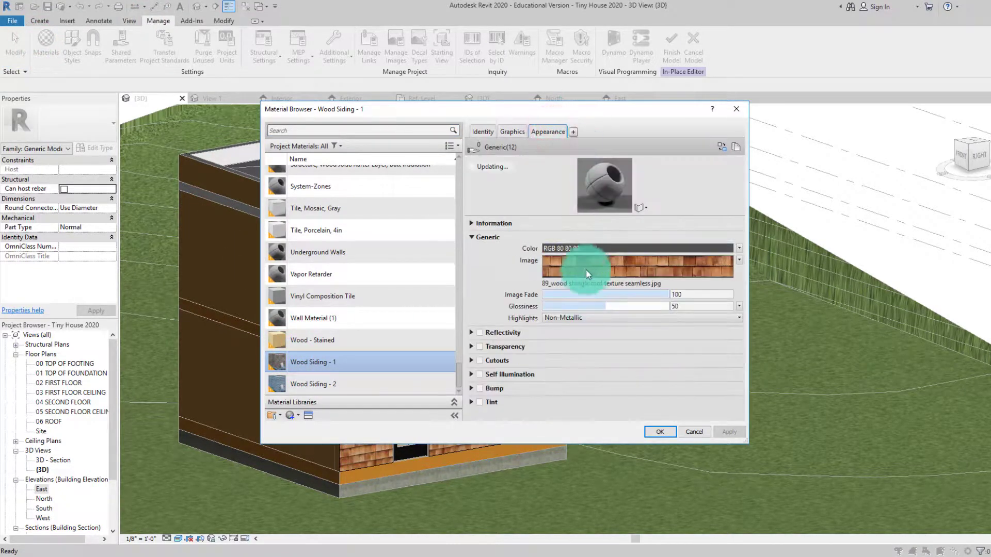
pyautogui.click(586, 268)
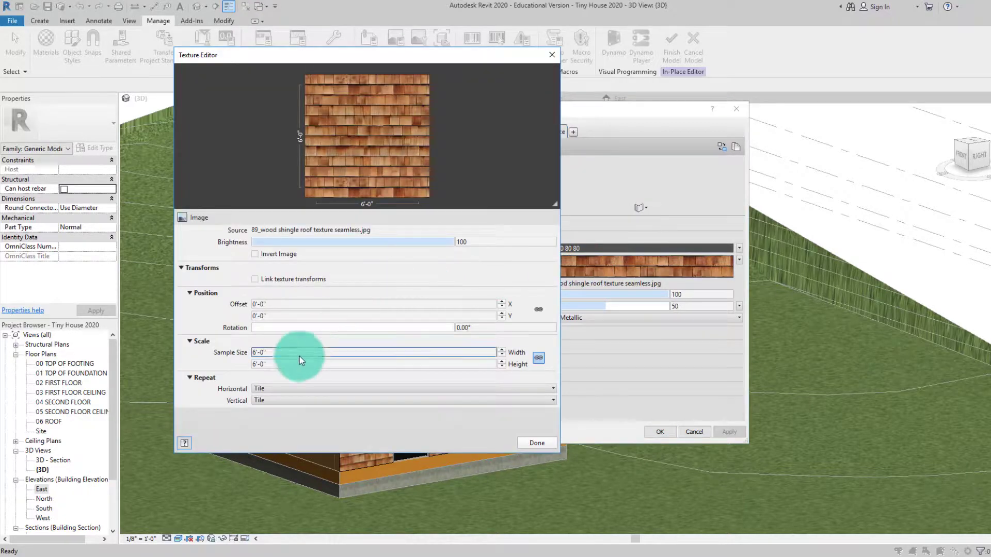
pyautogui.moveTo(267, 353); pyautogui.dragTo(206, 354)
pyautogui.click(256, 353)
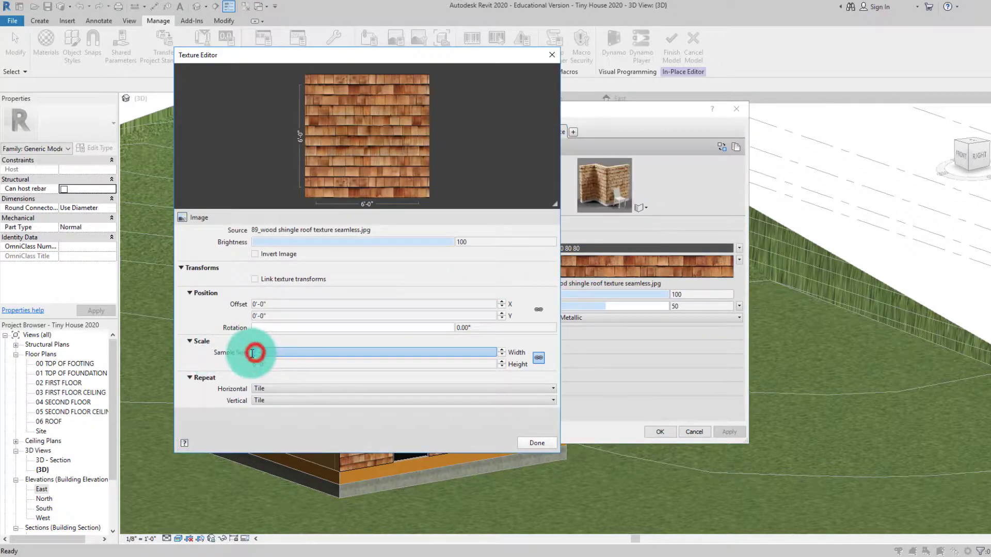
pyautogui.write('4')
pyautogui.click(263, 364)
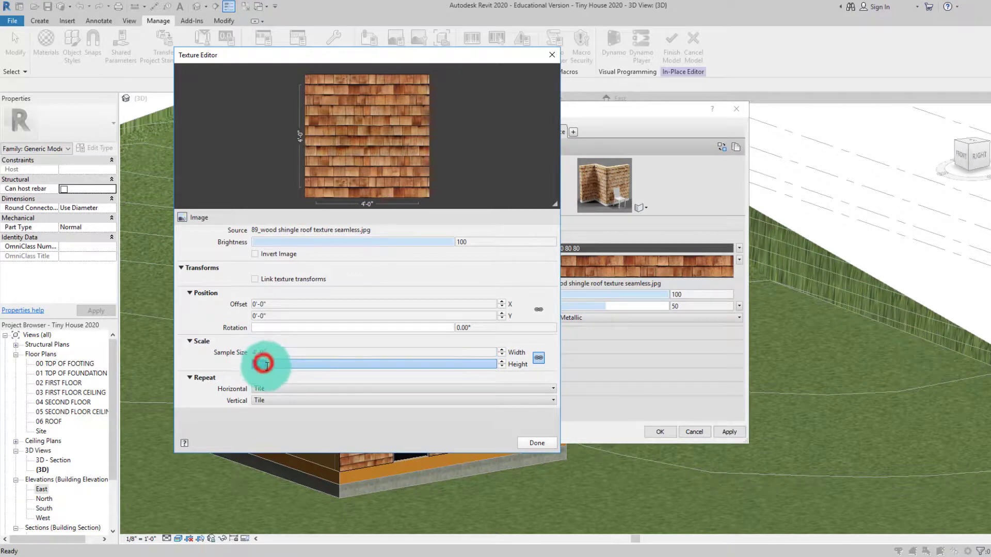
pyautogui.click(534, 444)
pyautogui.click(727, 431)
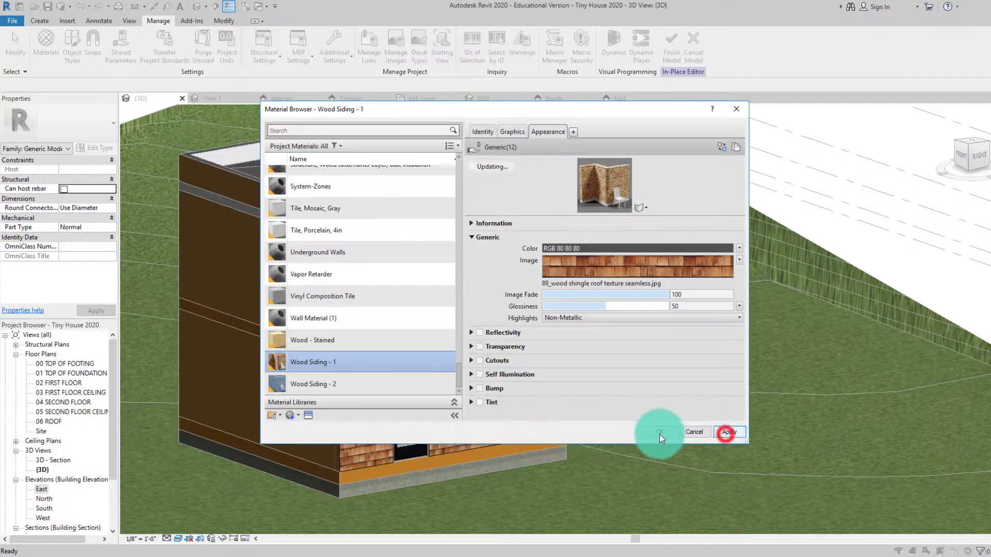
pyautogui.click(656, 432)
pyautogui.scroll(5, 515, 406)
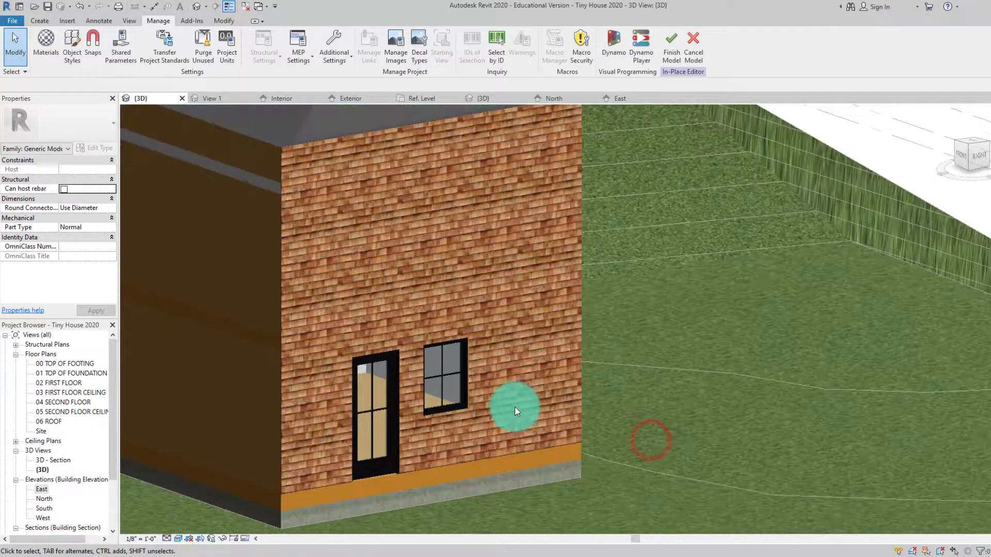
pyautogui.scroll(-5, 461, 428)
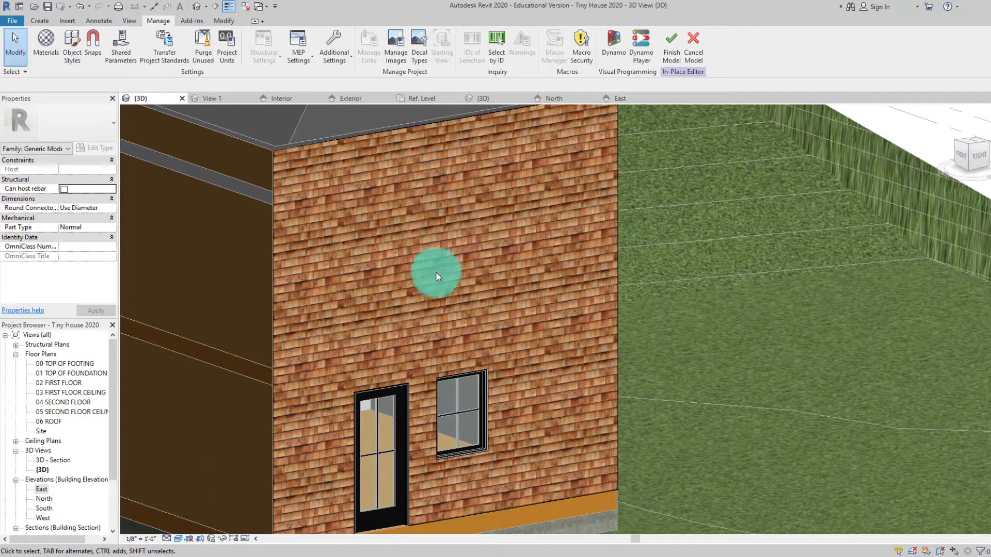
pyautogui.scroll(-2, 441, 324)
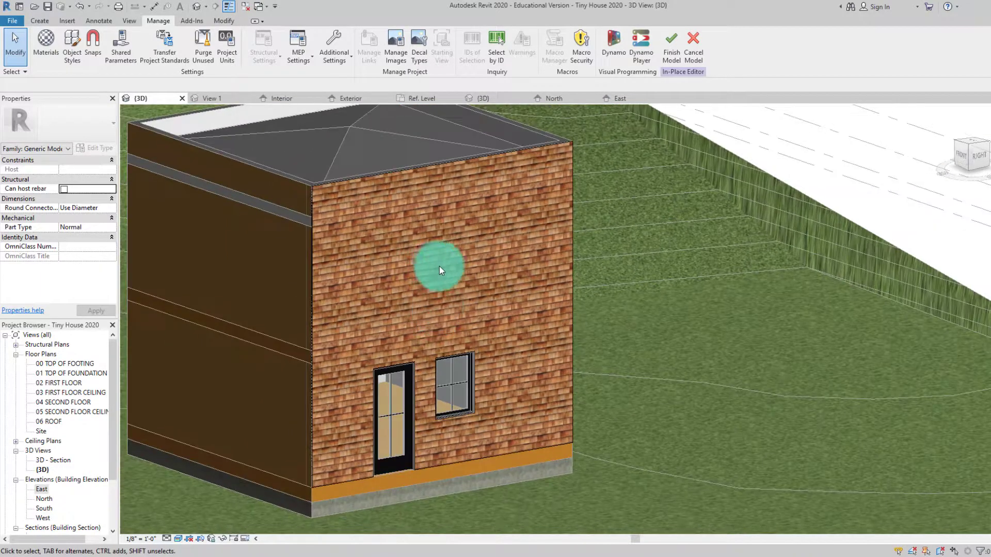
pyautogui.scroll(2, 457, 301)
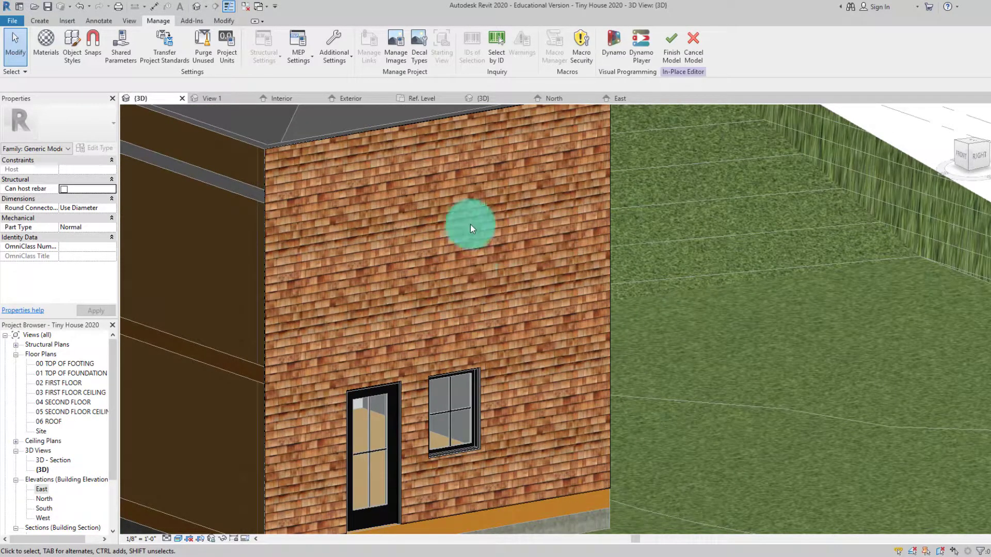
# Examine the rescaled siding on the east wall straight on from the right side and from the front-right corner.
pyautogui.scroll(-2, 408, 279)
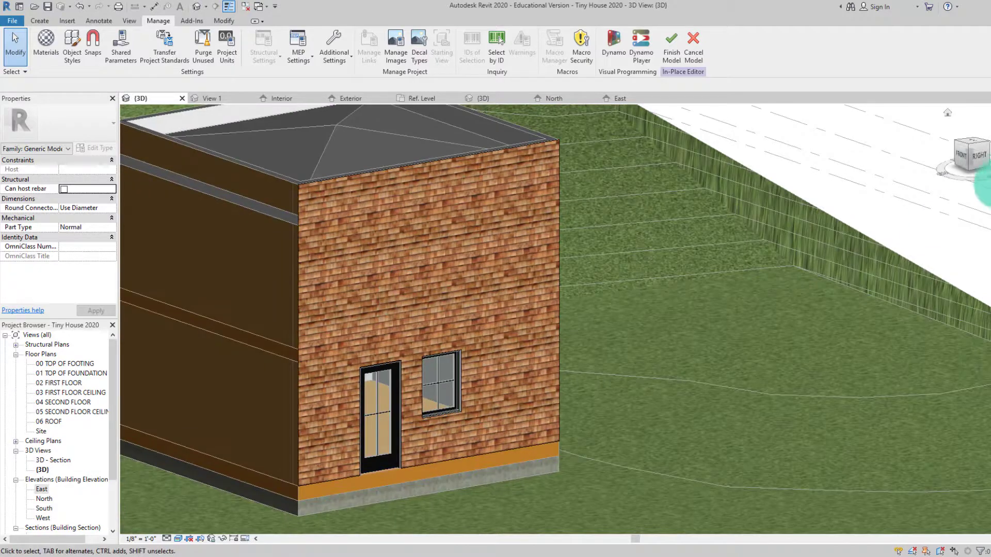
pyautogui.click(975, 158)
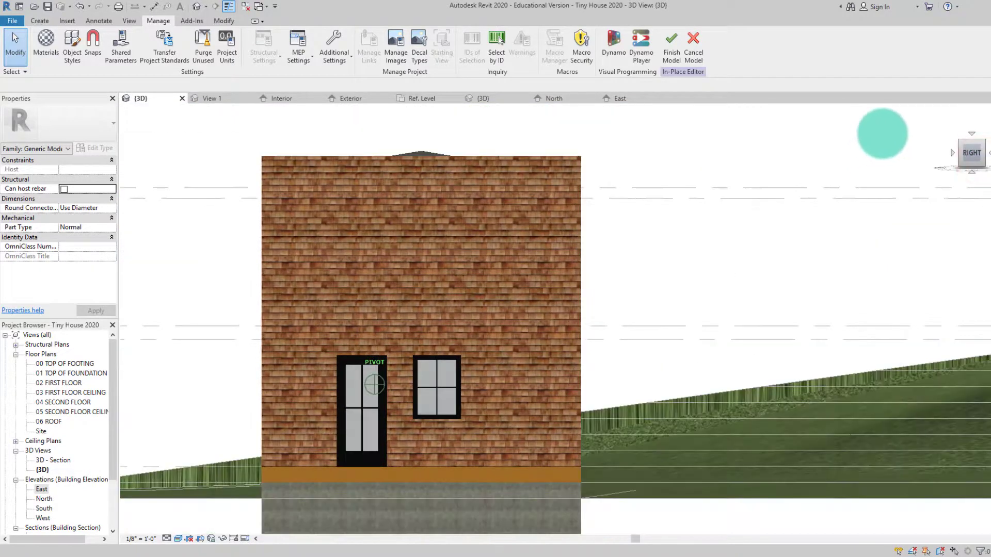
pyautogui.click(959, 141)
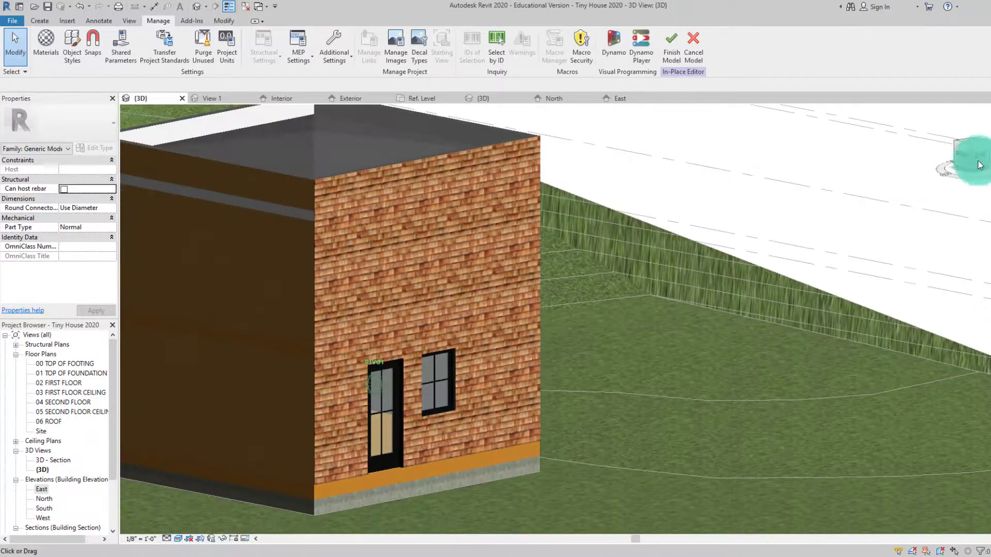
pyautogui.click(370, 298)
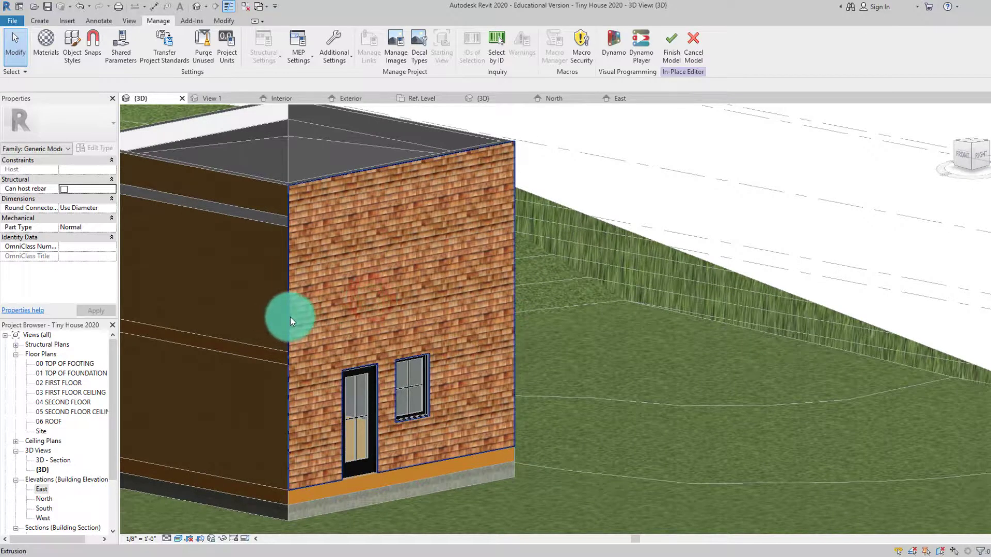
pyautogui.click(288, 318)
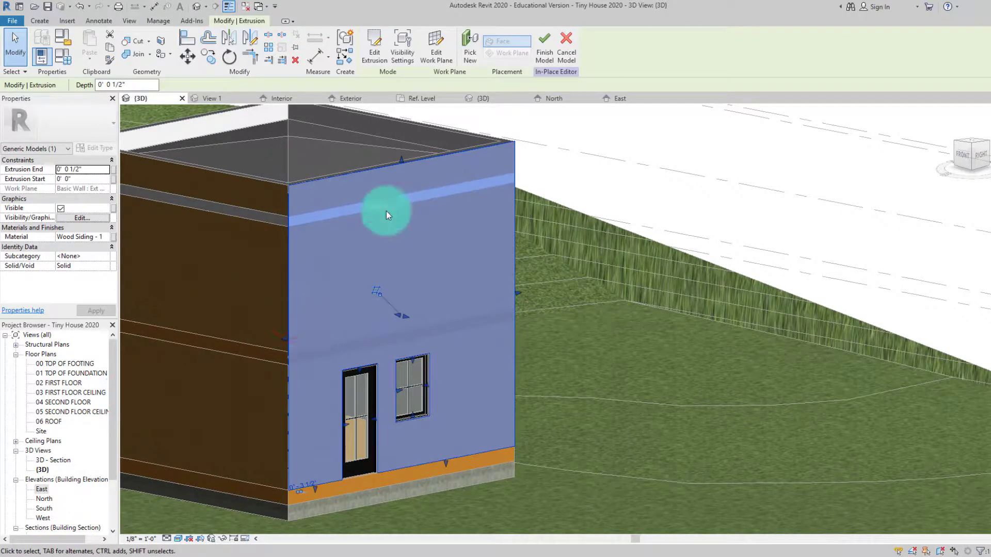
pyautogui.press('Escape')
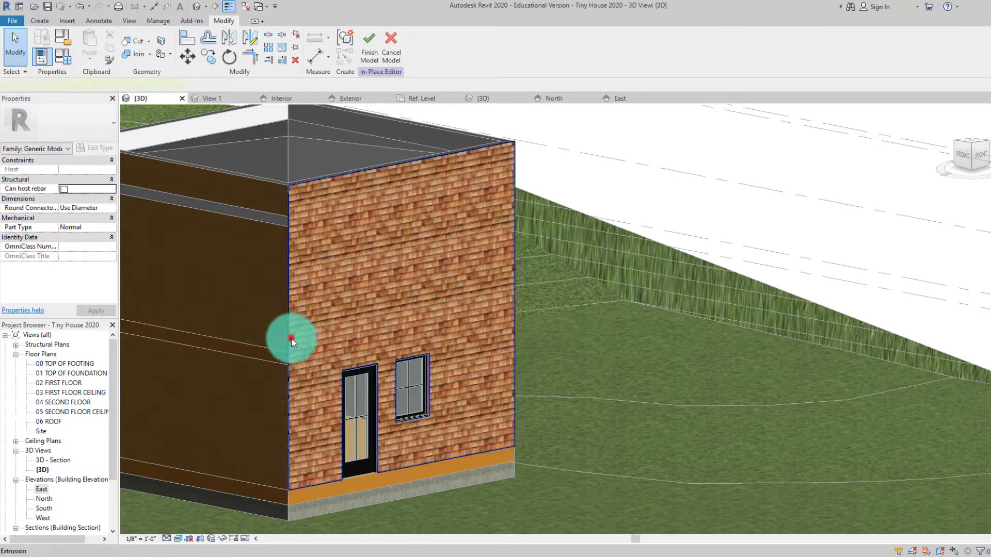
# Change the east wall cladding extrusion's material to Wood Siding - 2.
pyautogui.click(296, 342)
pyautogui.click(76, 240)
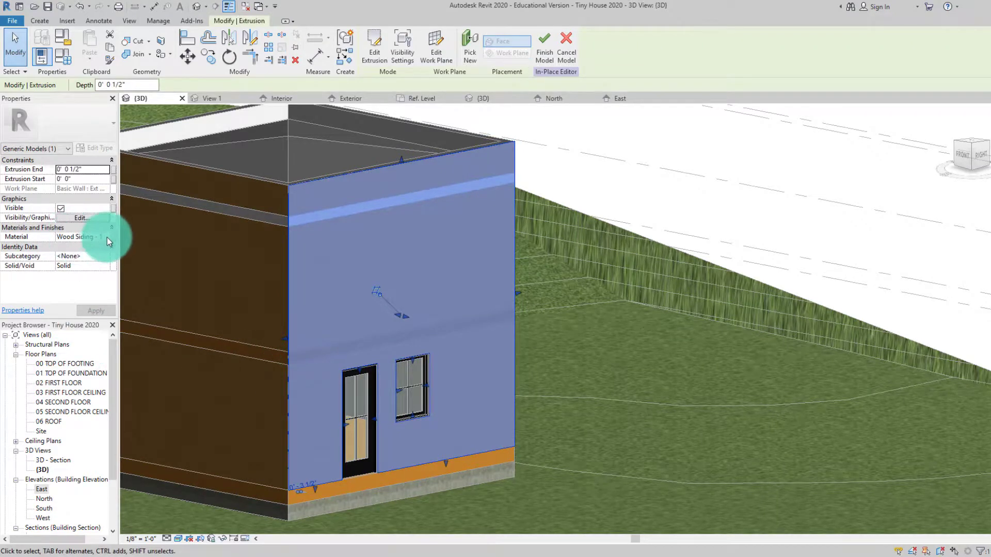
pyautogui.click(107, 237)
pyautogui.click(333, 382)
pyautogui.click(334, 384)
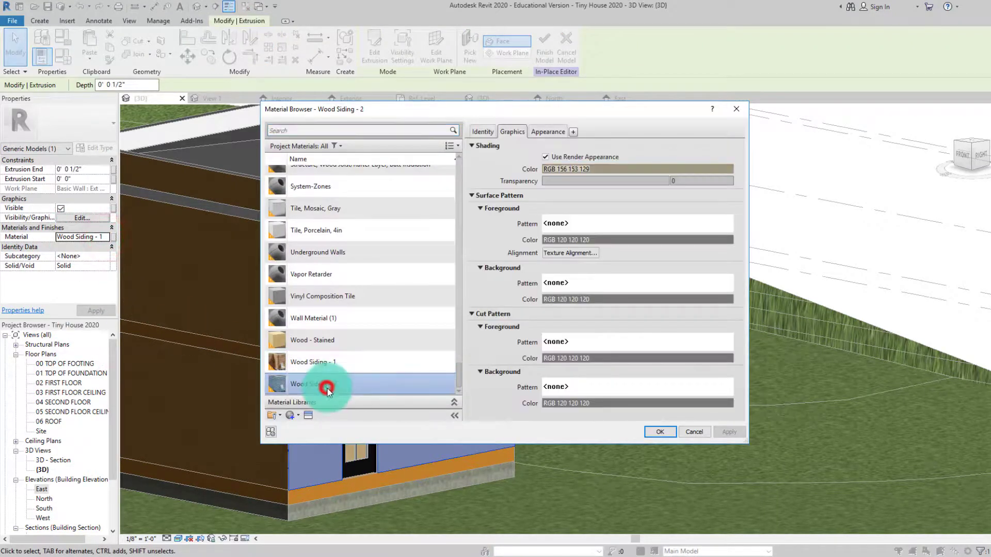
pyautogui.click(659, 431)
pyautogui.click(624, 429)
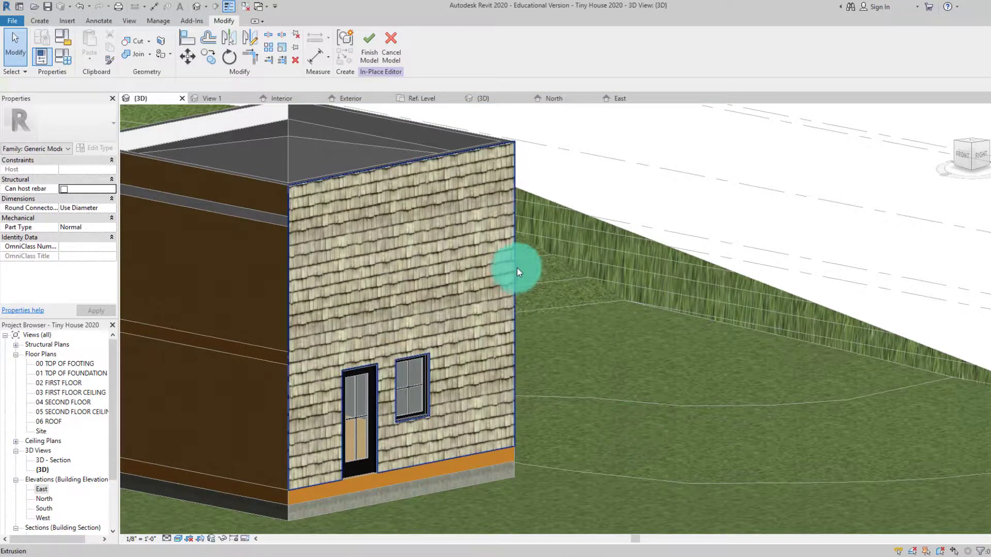
# Turn the 3D view to face the clad east wall and finish the in-place model.
pyautogui.moveTo(970, 176); pyautogui.dragTo(768, 199)
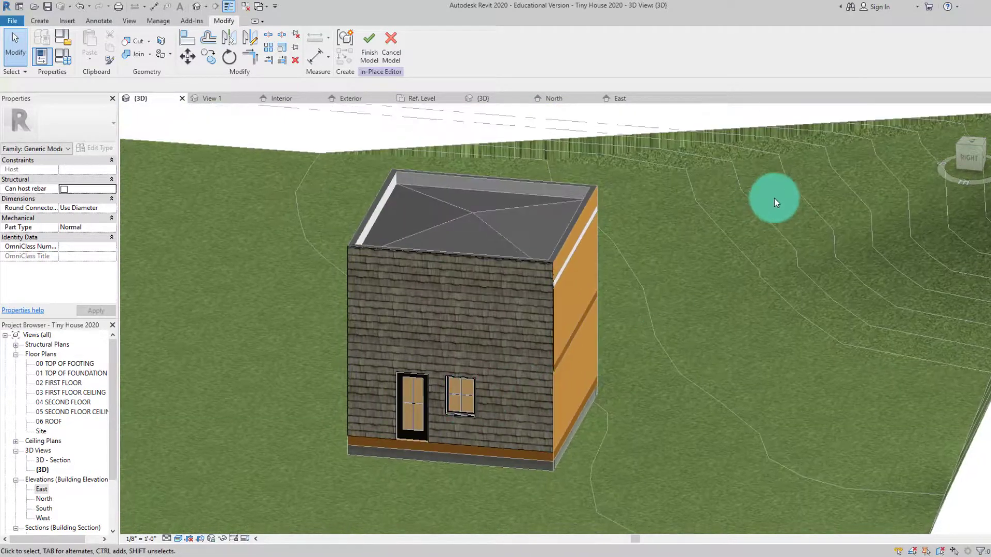
pyautogui.click(968, 156)
pyautogui.click(373, 45)
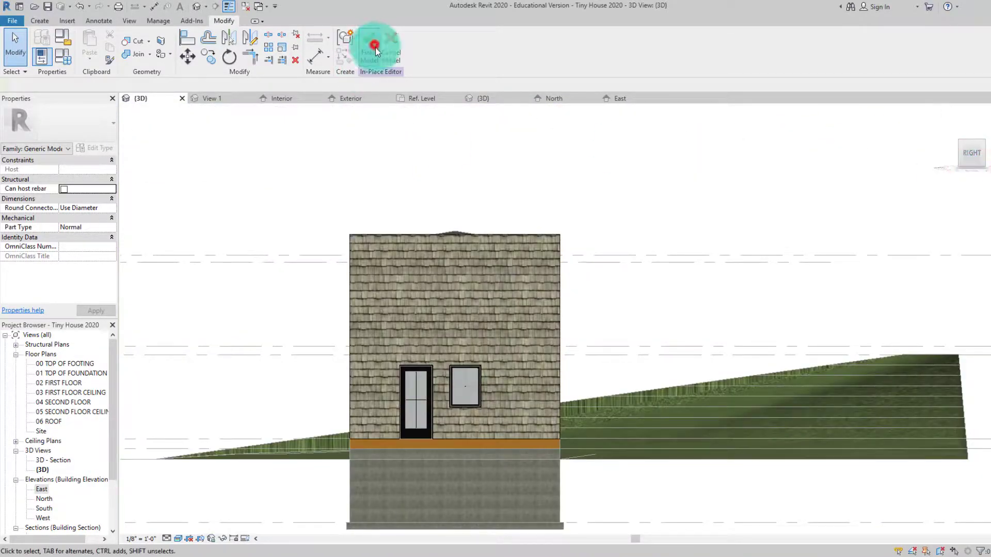
# Examine the finished east wall siding up close from the front-right corner of the house.
pyautogui.click(954, 158)
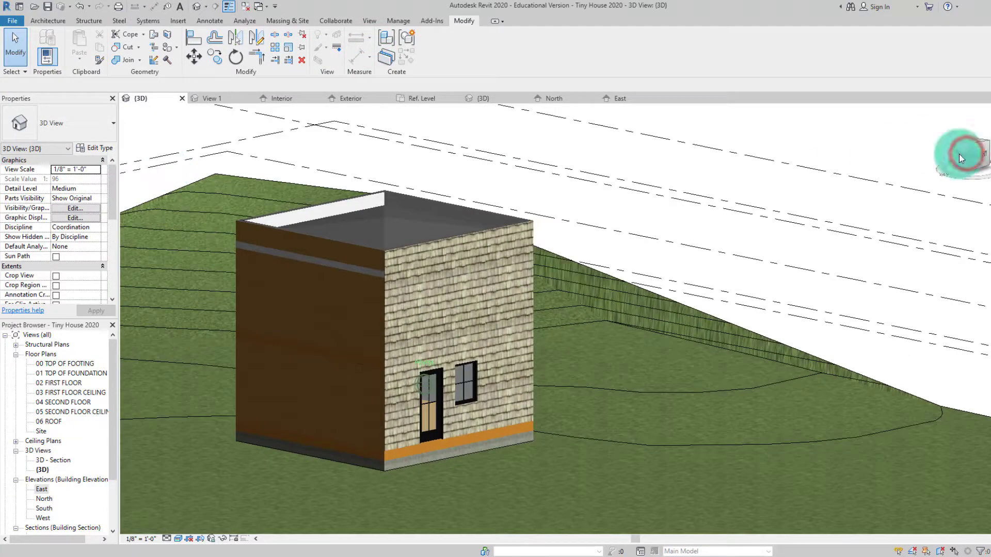
pyautogui.scroll(3, 473, 259)
pyautogui.moveTo(478, 259); pyautogui.dragTo(494, 172, button='middle')
pyautogui.middleClick(493, 173)
pyautogui.middleClick(494, 173)
pyautogui.scroll(6, 568, 227)
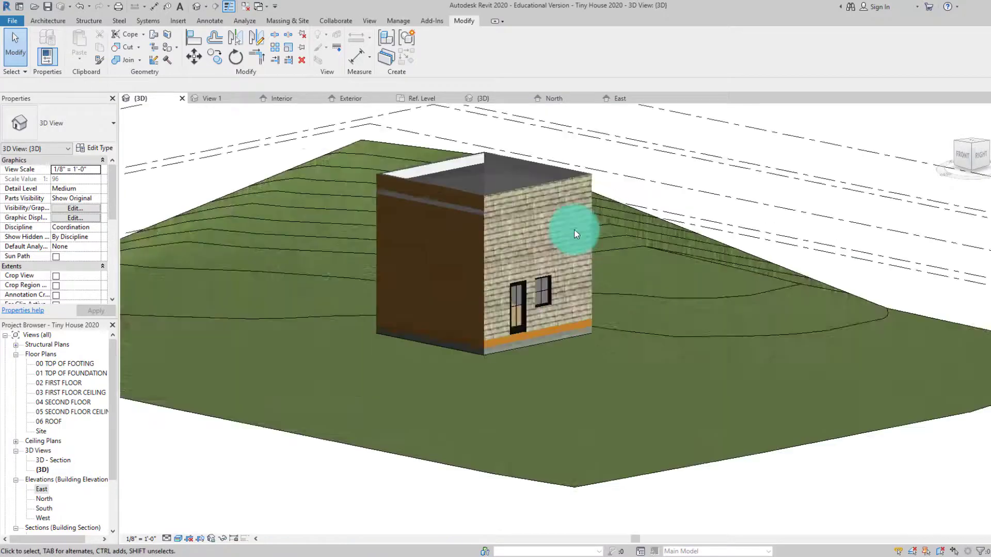
pyautogui.moveTo(557, 219); pyautogui.dragTo(568, 231, button='middle')
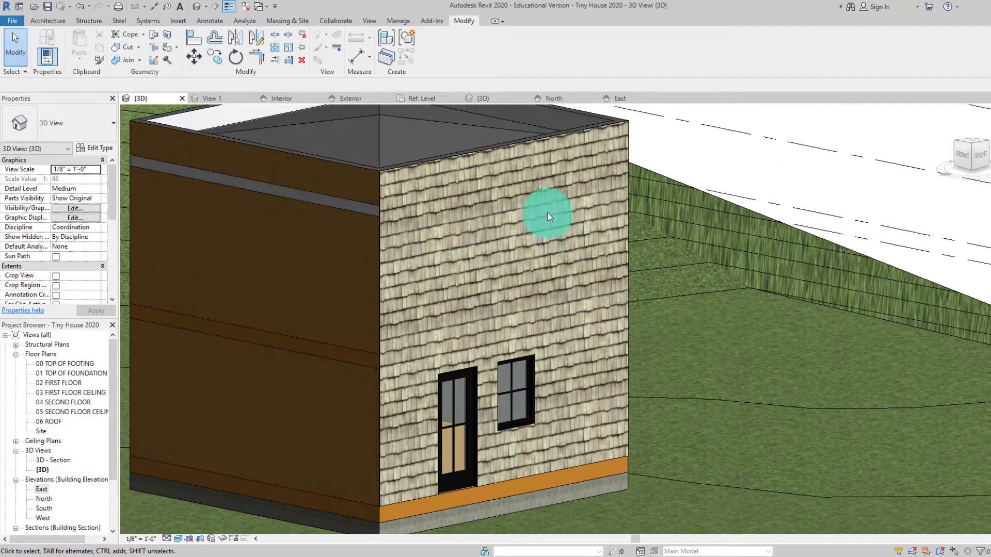